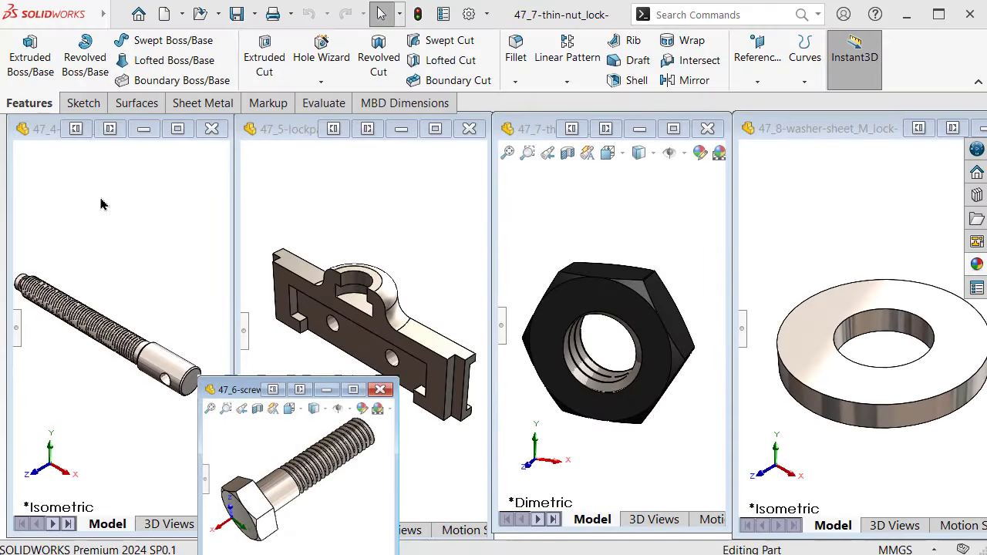
- Cycle through the open screw rod, thin nut and washer part windows, then start a new document
left_click(48, 172)
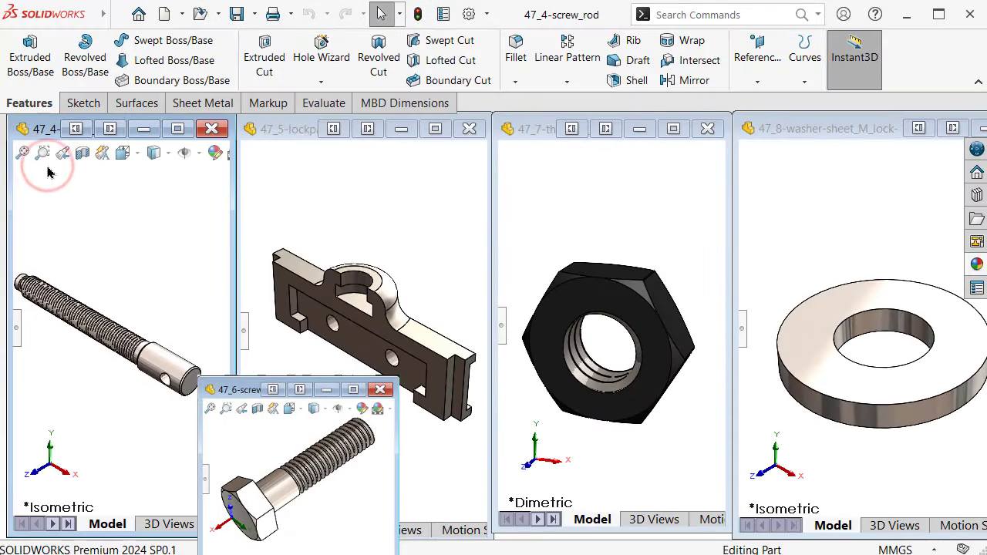
left_click(290, 165)
left_click(589, 193)
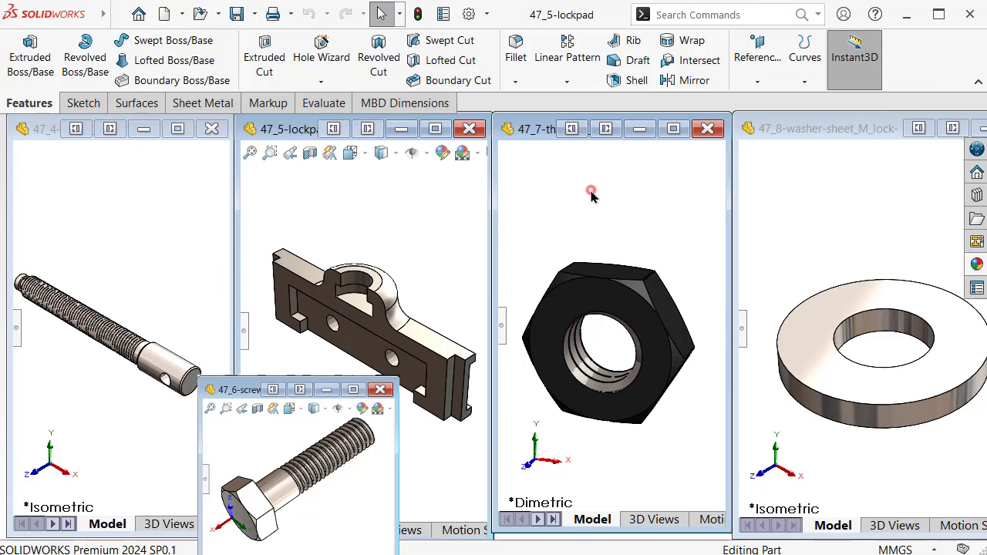
left_click(804, 196)
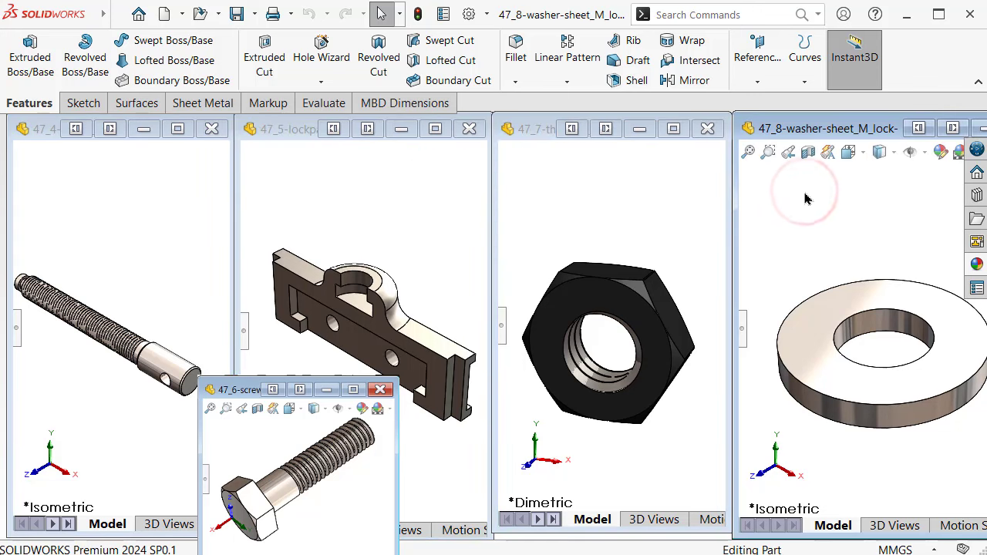
left_click(164, 13)
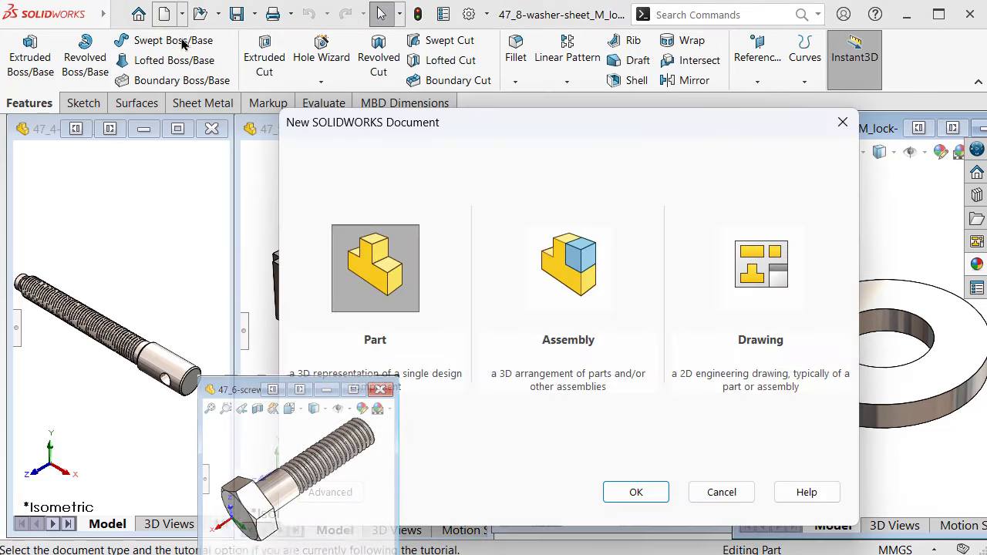
- Create a new assembly, maximize its window and turn on origin display
left_click(574, 262)
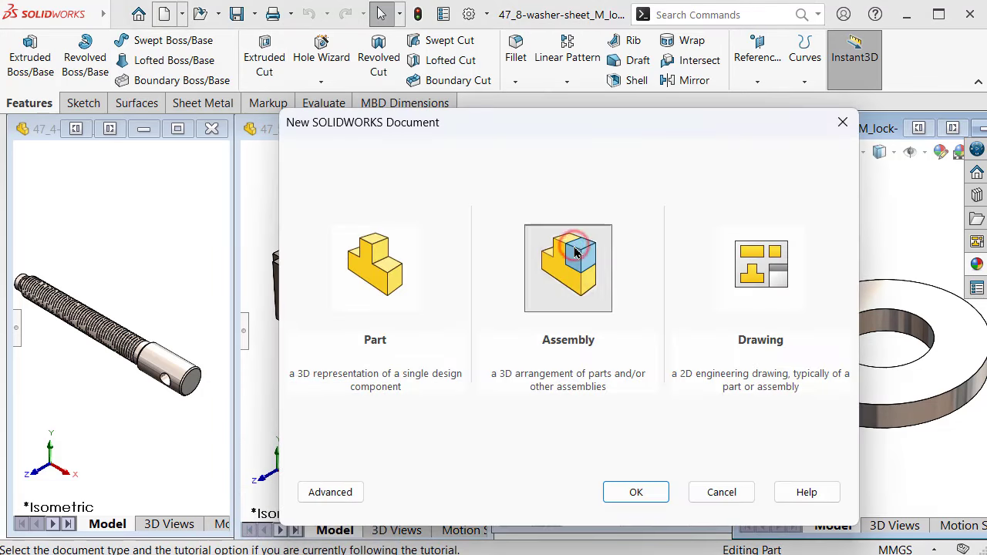
left_click(636, 494)
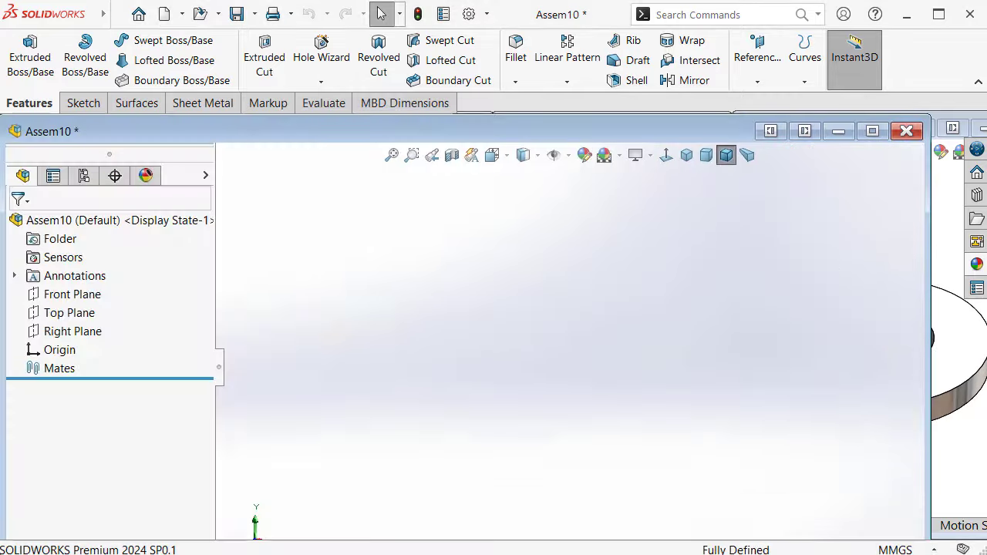
left_click(872, 133)
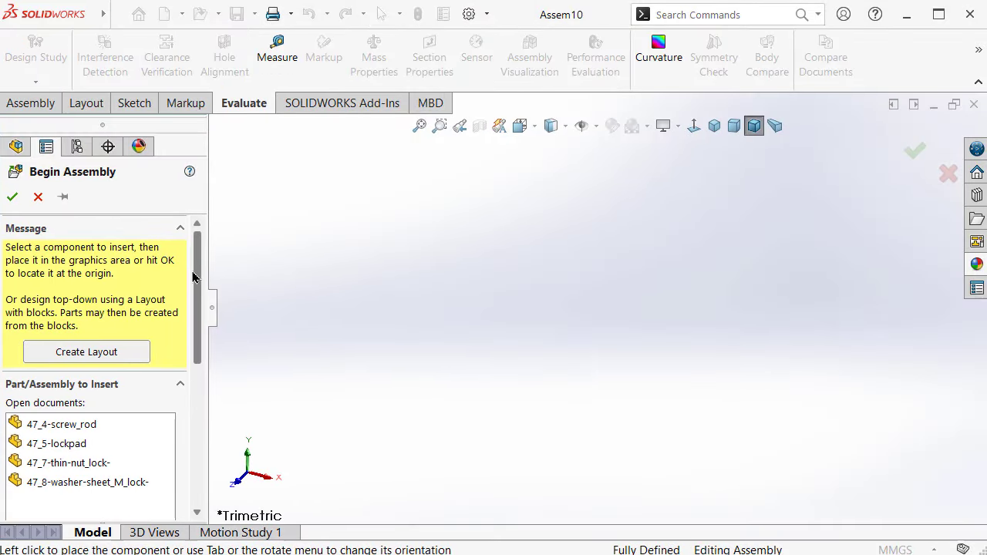
left_click_drag(193, 277, 197, 316)
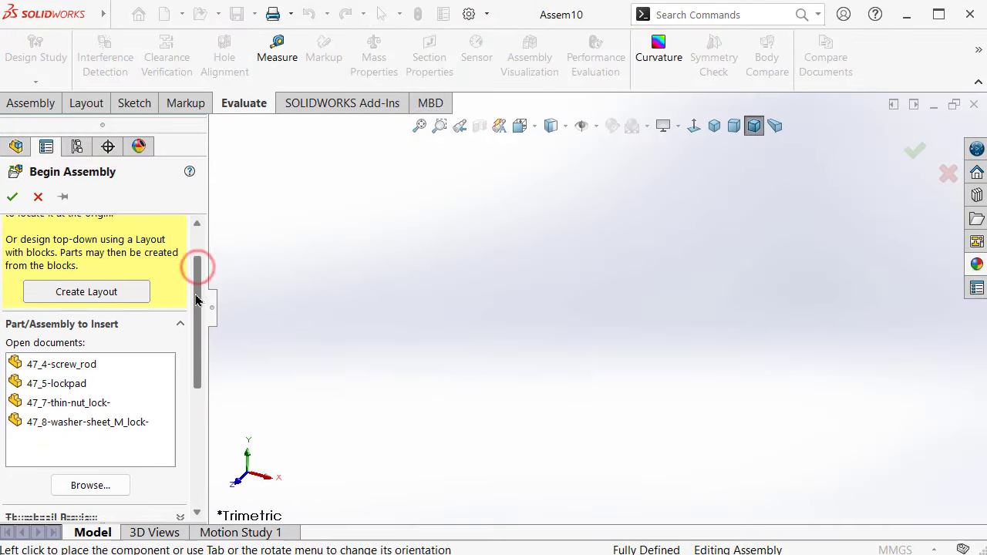
left_click(596, 126)
left_click(581, 215)
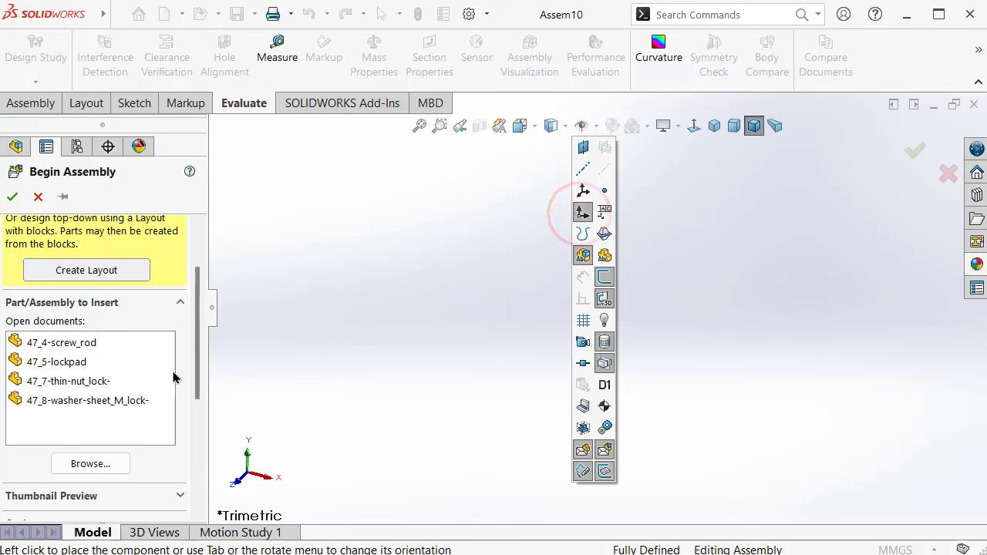
left_click(197, 331)
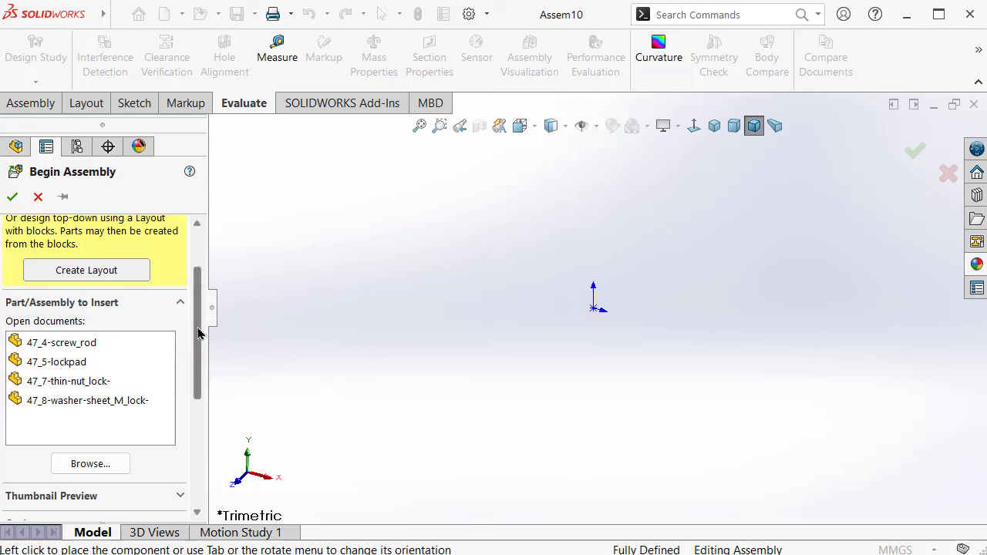
- Place 47_5-lockpad at the assembly origin, hide origins again and fit the view
left_click_drag(197, 330, 197, 341)
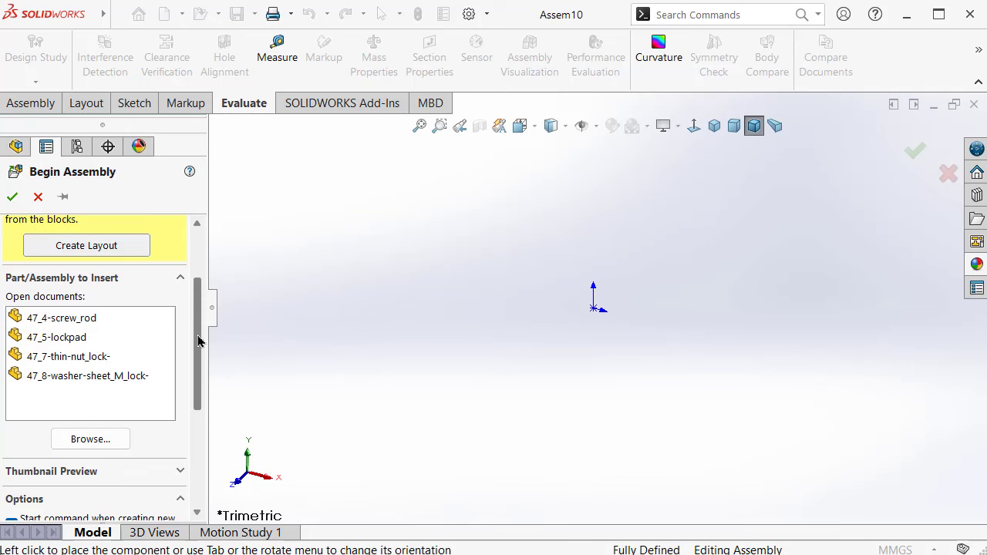
left_click(54, 339)
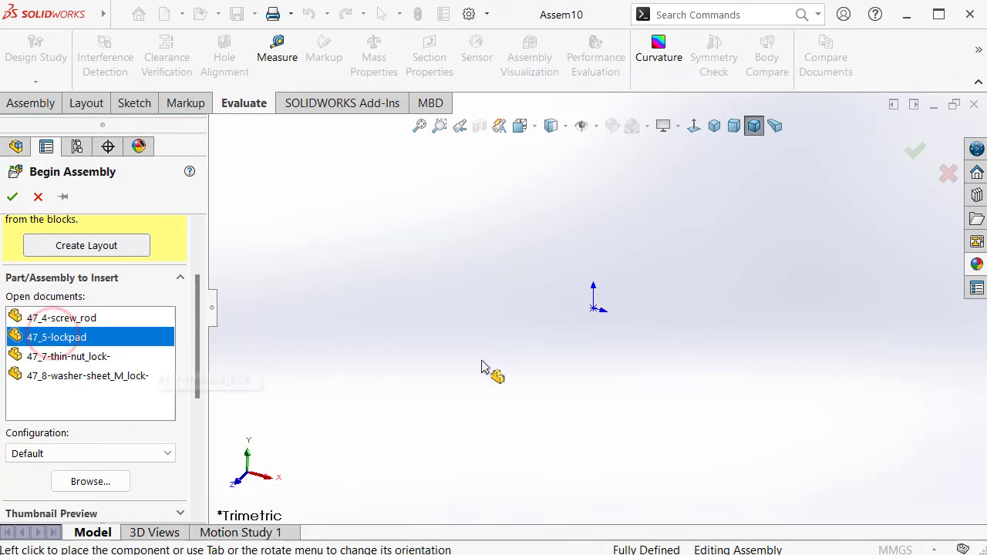
left_click(593, 311)
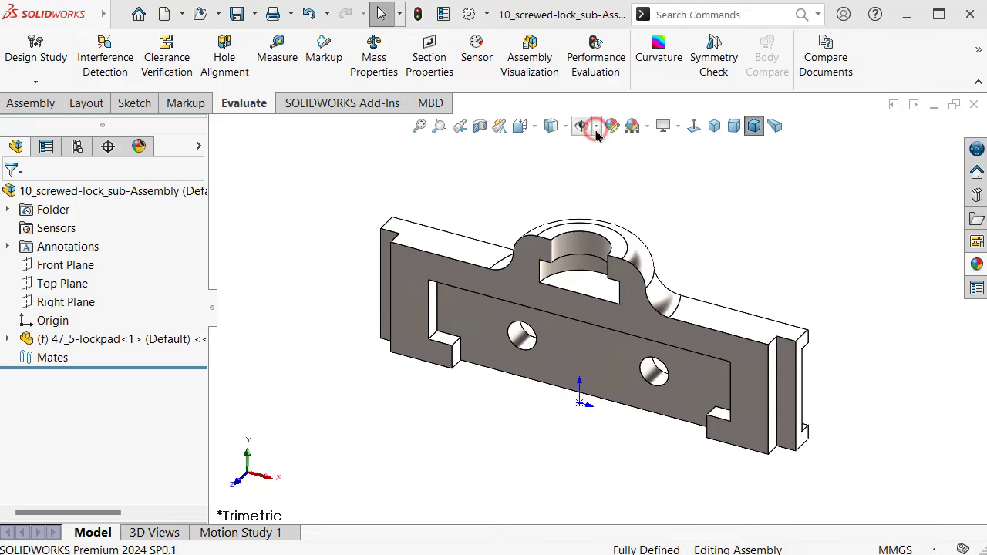
left_click(597, 130)
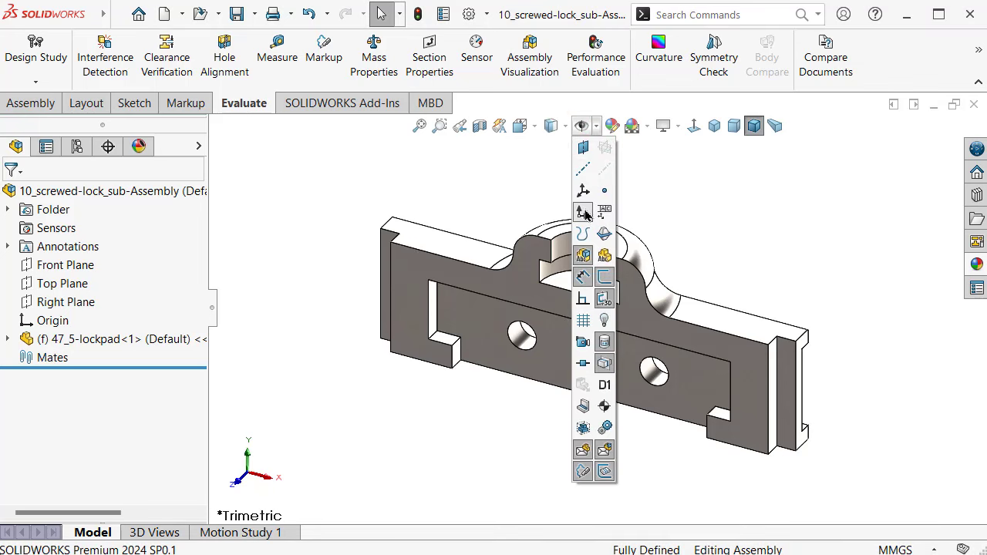
left_click(508, 193)
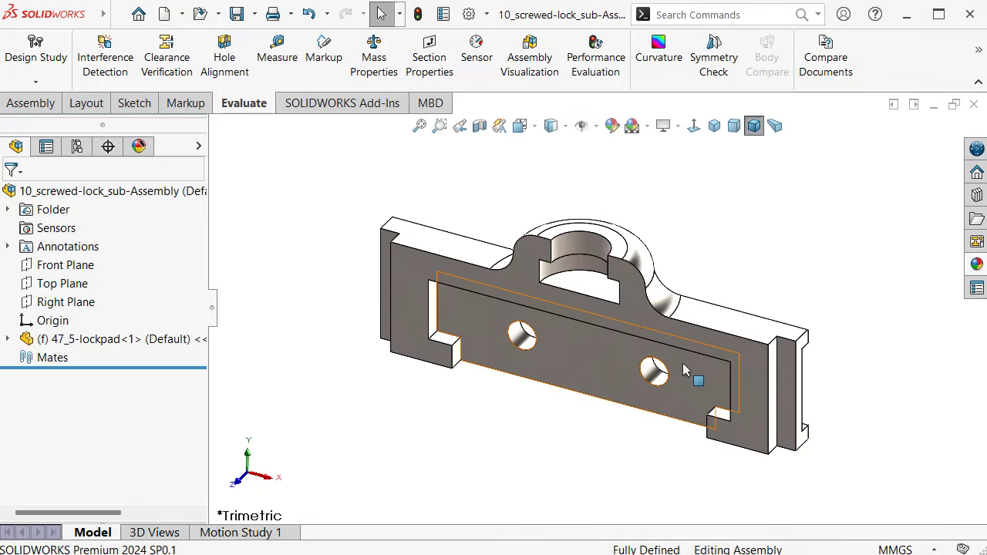
key("f")
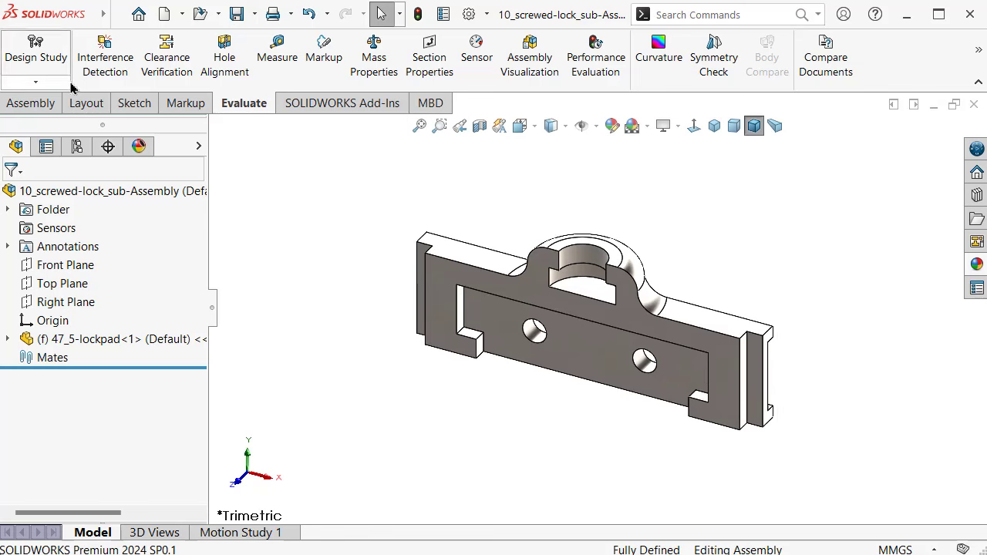
- Insert the 47_4-screw_rod part into the assembly
left_click(34, 104)
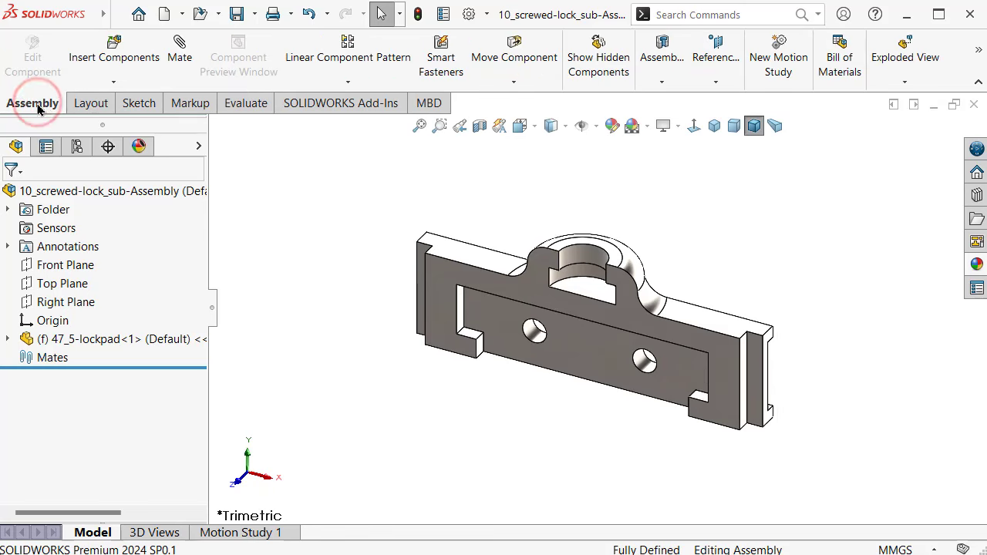
left_click(111, 68)
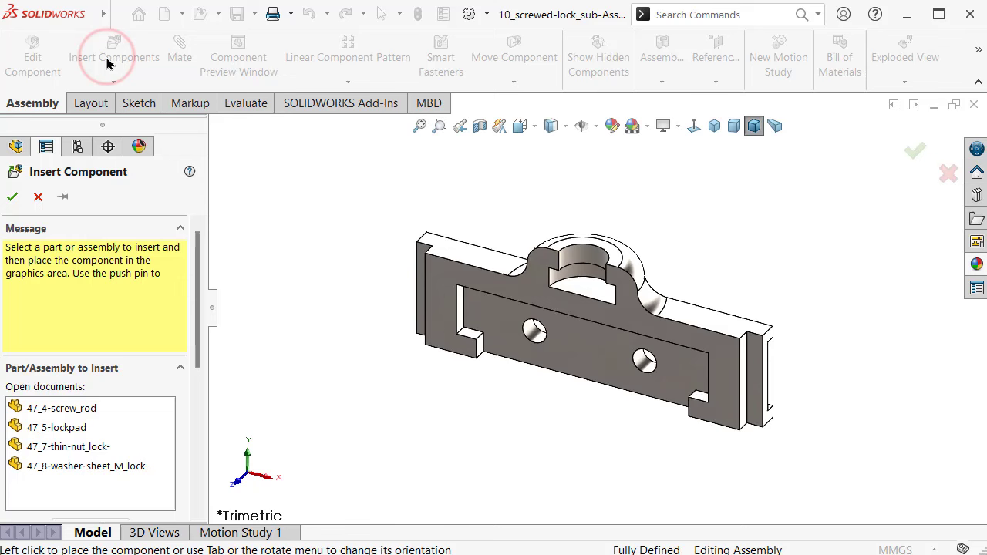
left_click(71, 410)
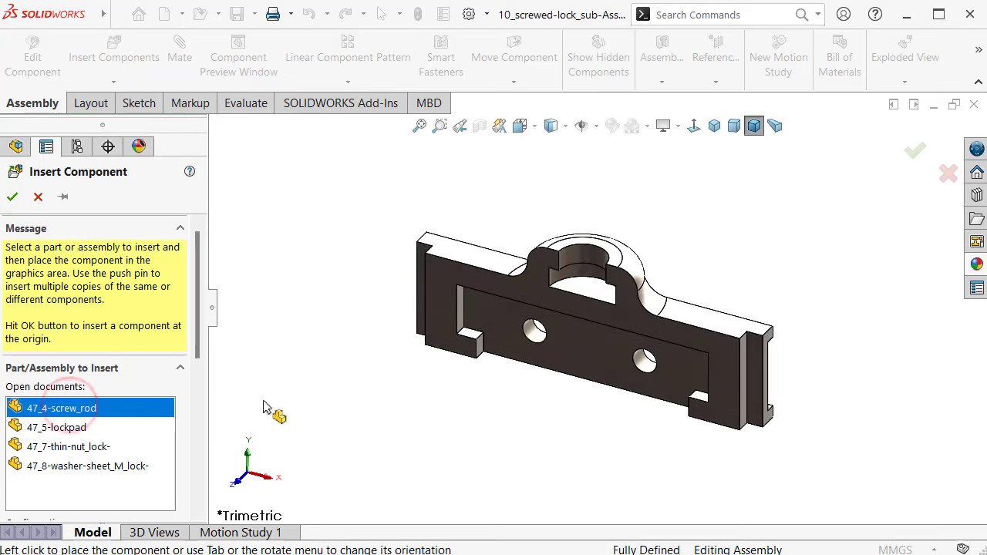
left_click(580, 202)
left_click(716, 288)
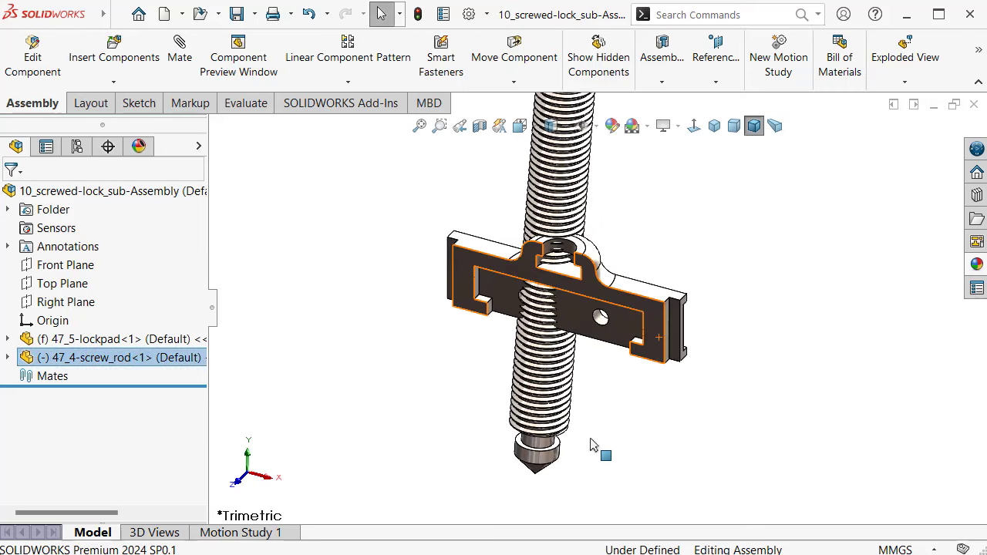
- Mate the rod's tip cylinder concentric with the lockpad's centre hole
scroll(590, 440, "down", 2)
left_click(612, 392)
scroll(536, 429, "down", 3)
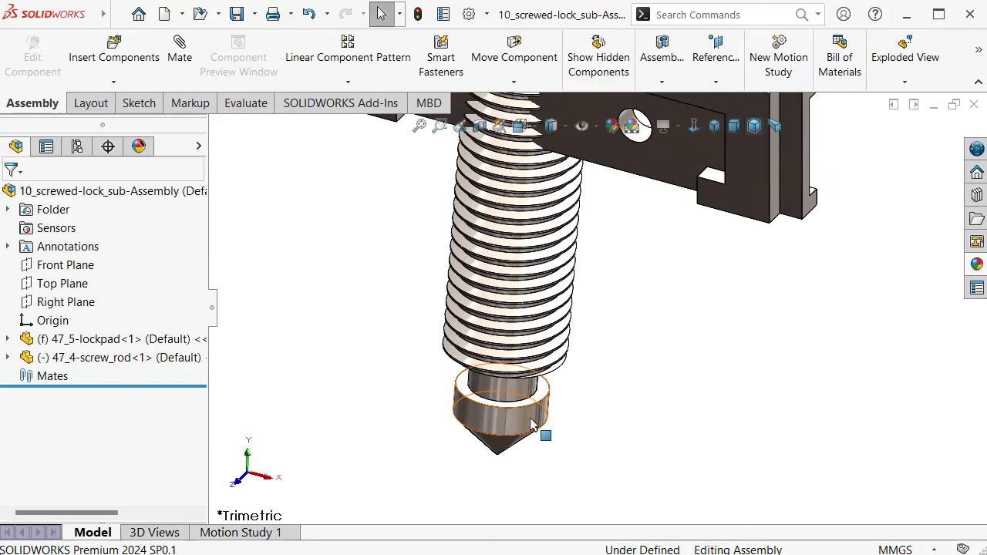
left_click(532, 427)
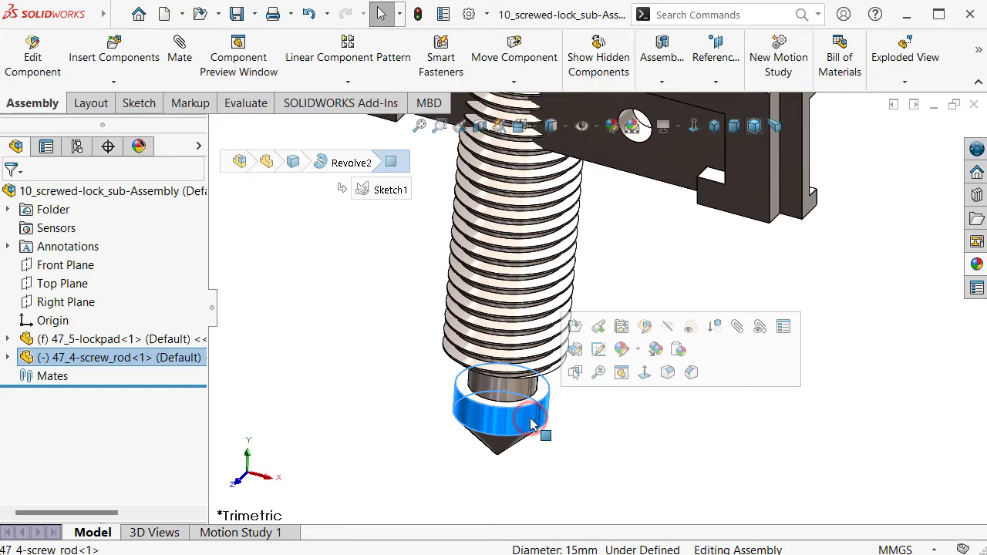
left_click(737, 328)
left_click(180, 50)
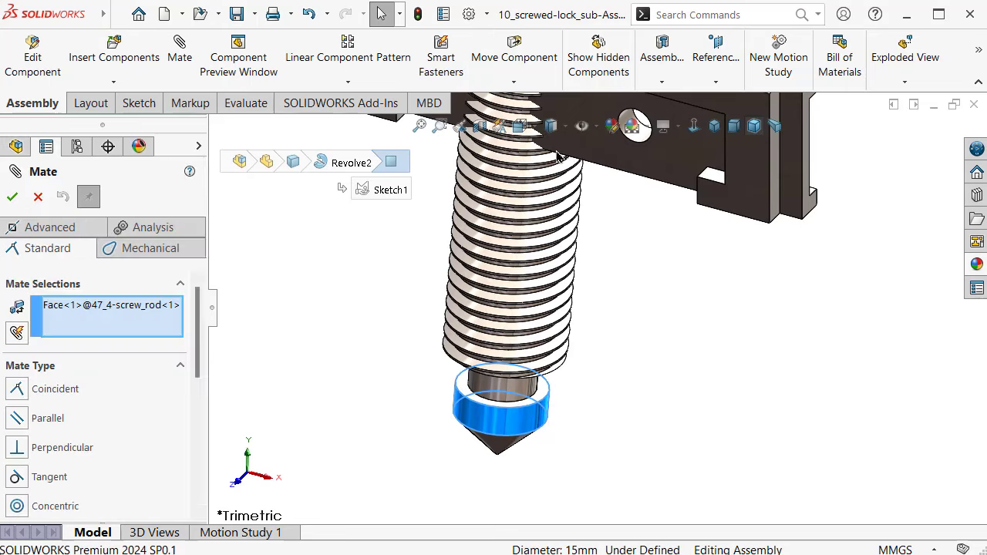
mouse_move(584, 231)
middle_mouse_down()
mouse_move(610, 123)
mouse_move(651, 246)
middle_mouse_up()
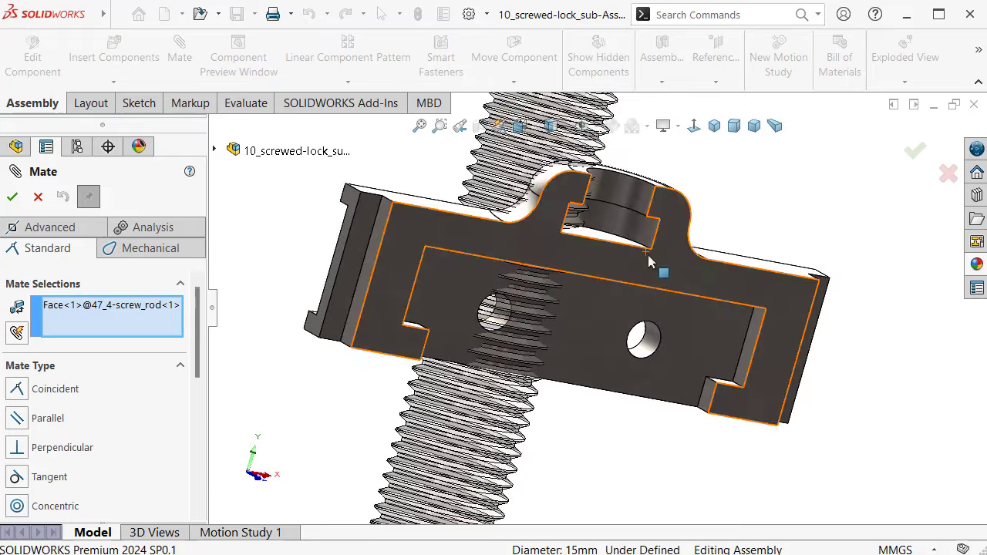
left_click(648, 233)
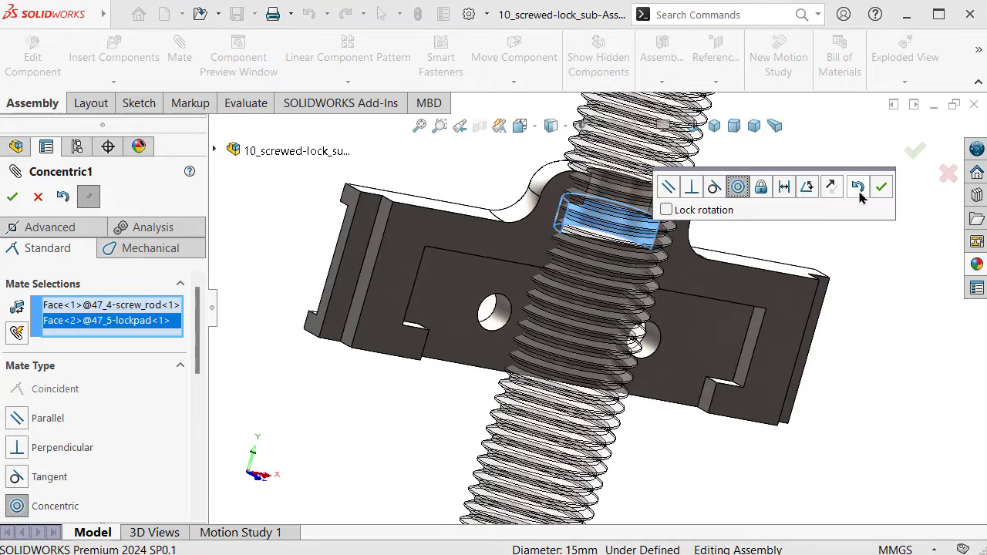
left_click(880, 187)
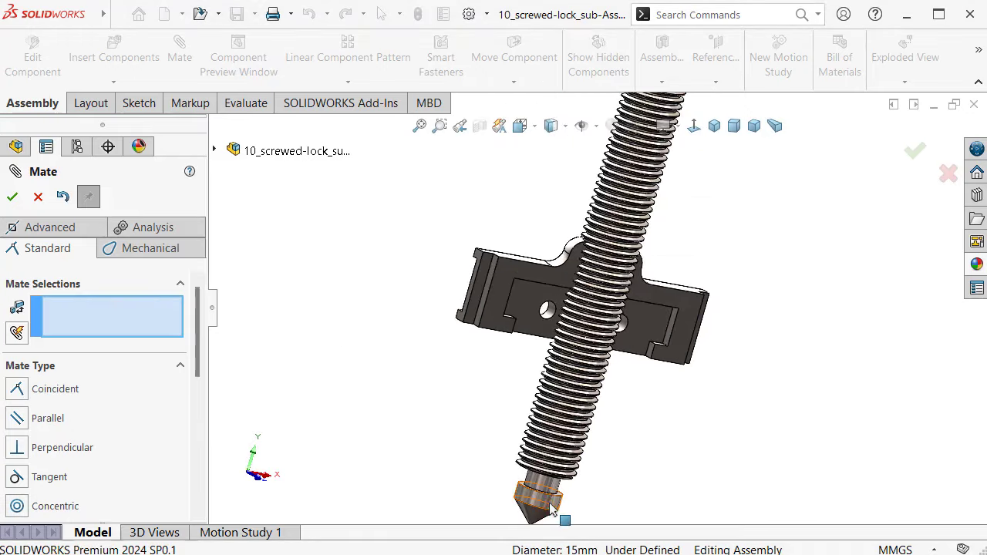
- Drag the screw rod down its axis so the tip sits in the lockpad hole
left_click_drag(551, 509, 608, 268)
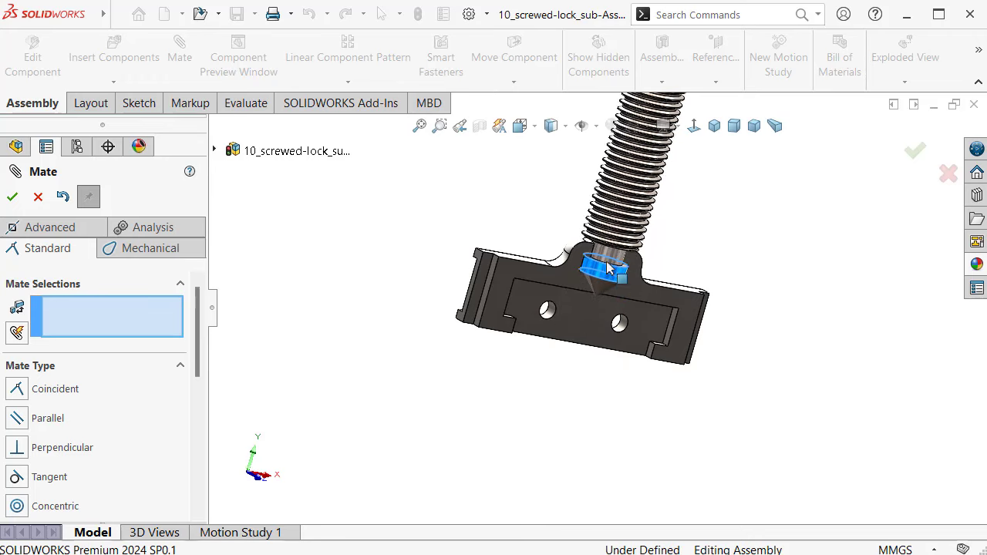
scroll(608, 268, "down", 3)
scroll(610, 266, "down", 3)
scroll(615, 265, "down", 2)
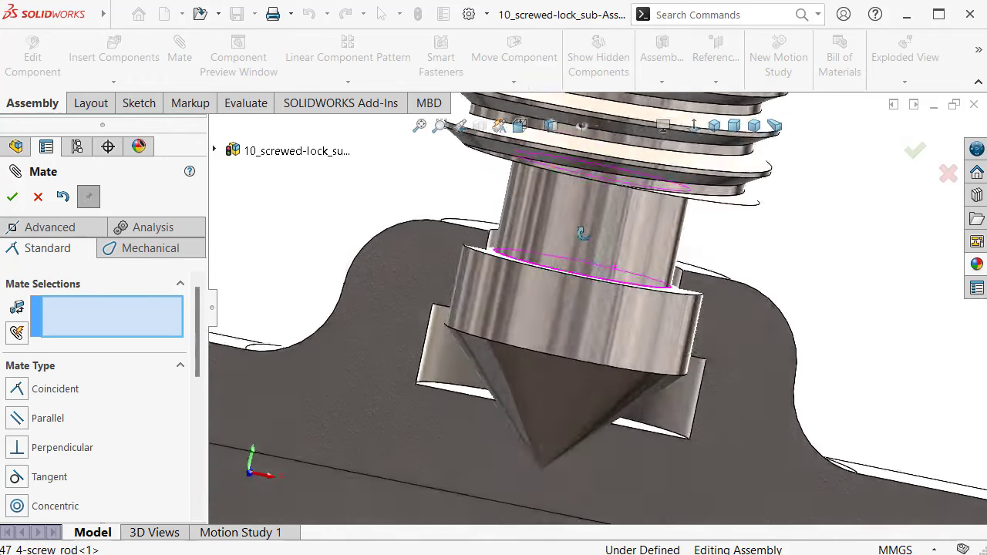
left_click_drag(648, 339, 636, 398)
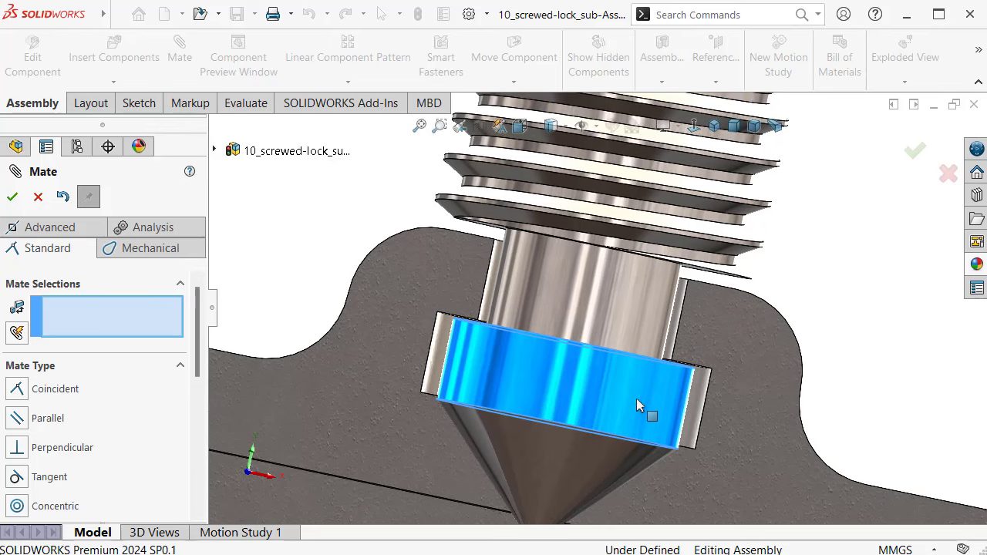
scroll(637, 397, "down", 5)
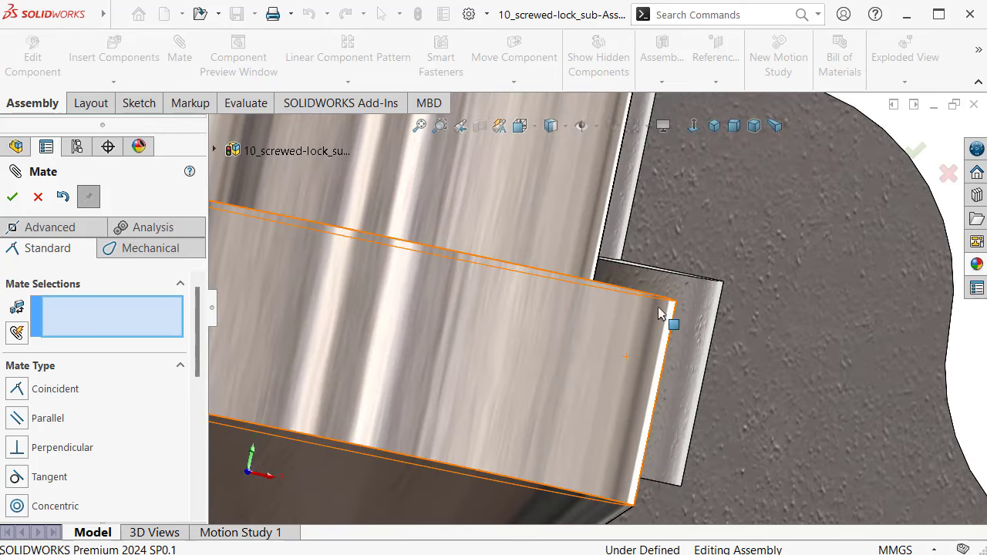
- Add a coincident mate between the lockpad recess face and the rod's collar face
middle_click_drag(659, 308, 689, 278)
left_click(689, 278)
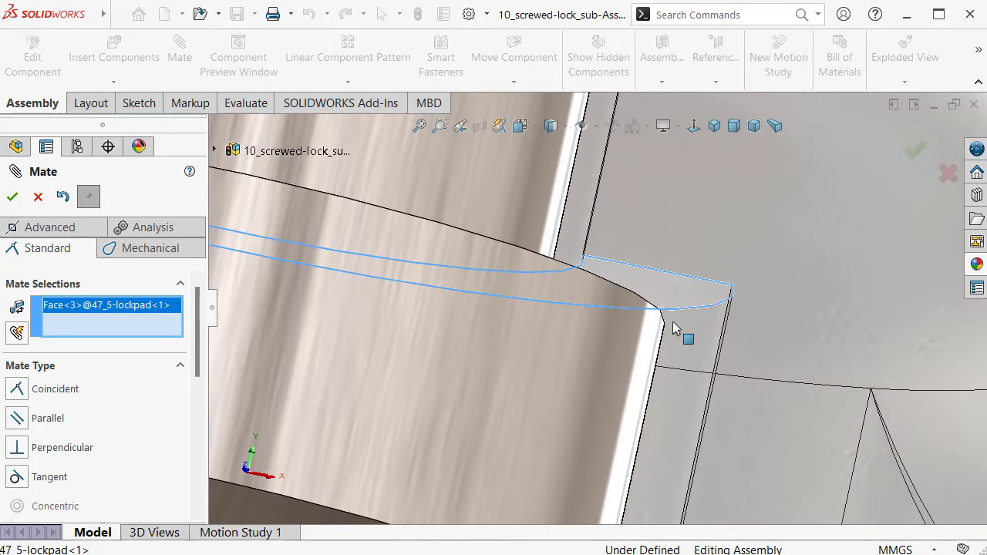
scroll(664, 355, "up", 5)
middle_click_drag(652, 386, 564, 410)
left_click(539, 416)
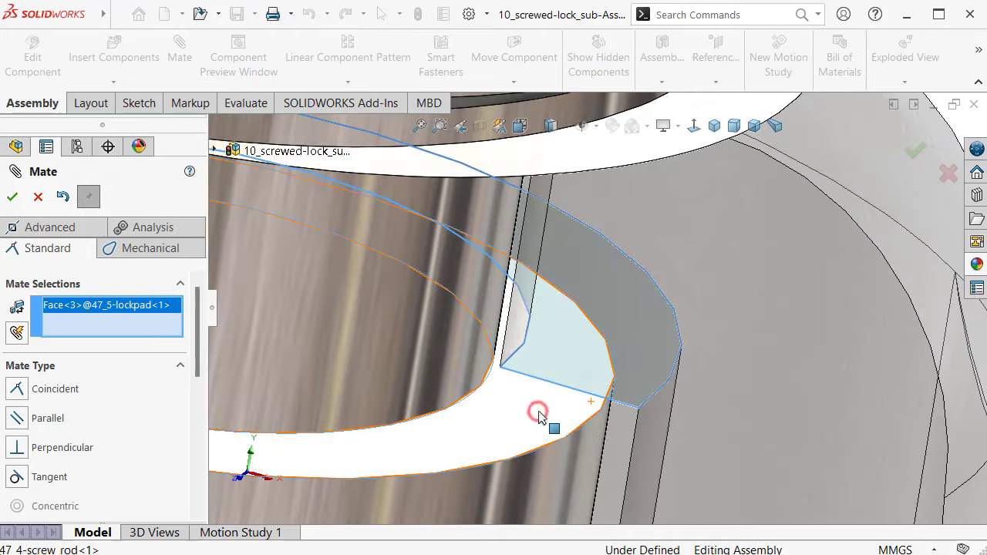
left_click(361, 424)
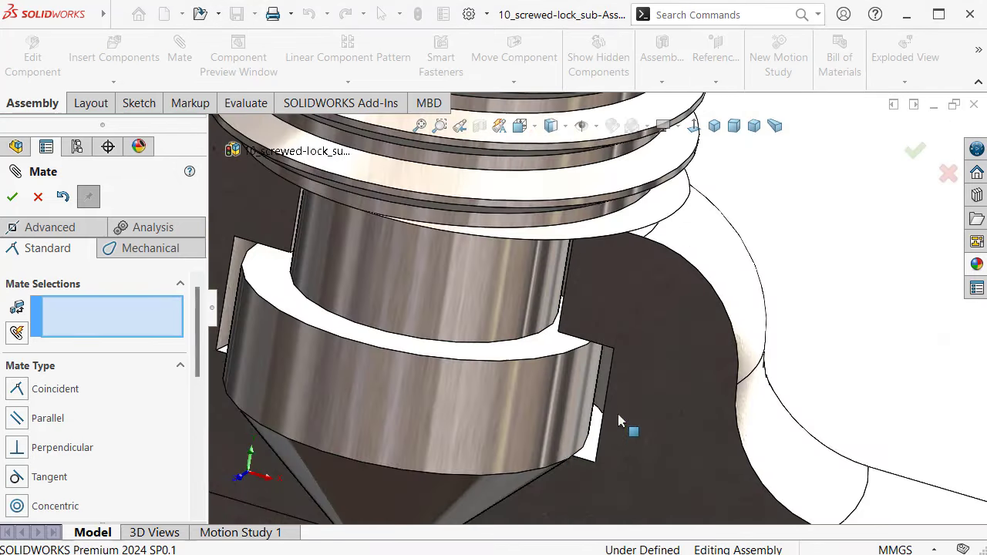
mouse_move(546, 418)
middle_mouse_down()
mouse_move(571, 373)
mouse_move(200, 331)
middle_mouse_up()
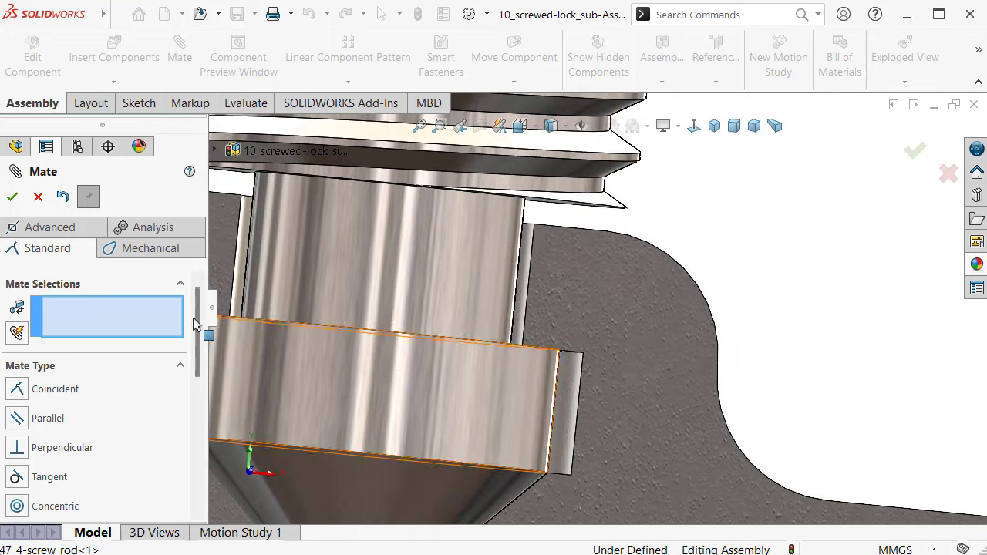
left_click(13, 196)
- Return to a near-front view of the assembly and select the screw rod's ring face
middle_click_drag(440, 379, 566, 445)
scroll(567, 445, "up", 2)
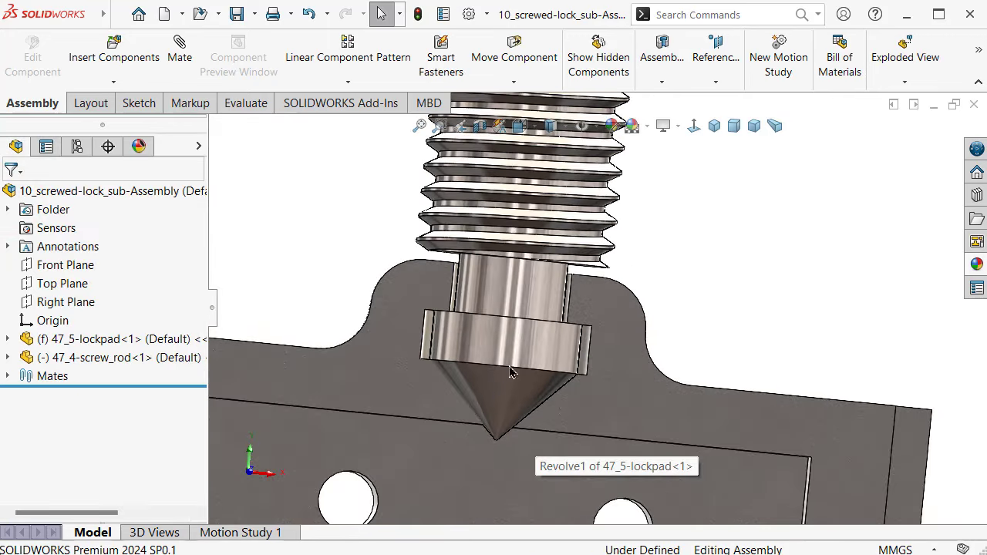
middle_click_drag(540, 401, 507, 380)
scroll(507, 379, "up", 1)
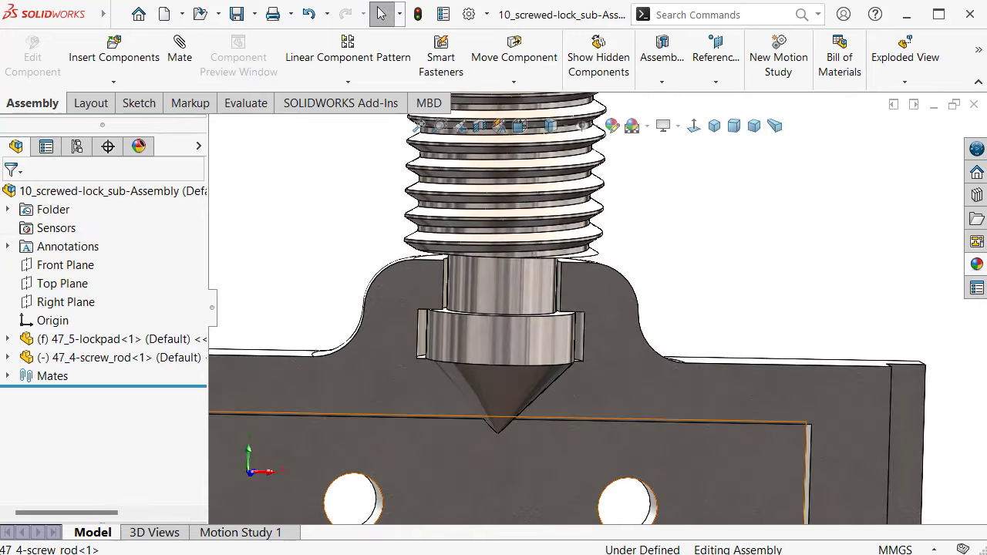
scroll(513, 301, "up", 2)
scroll(518, 218, "up", 2)
scroll(416, 214, "down", 2)
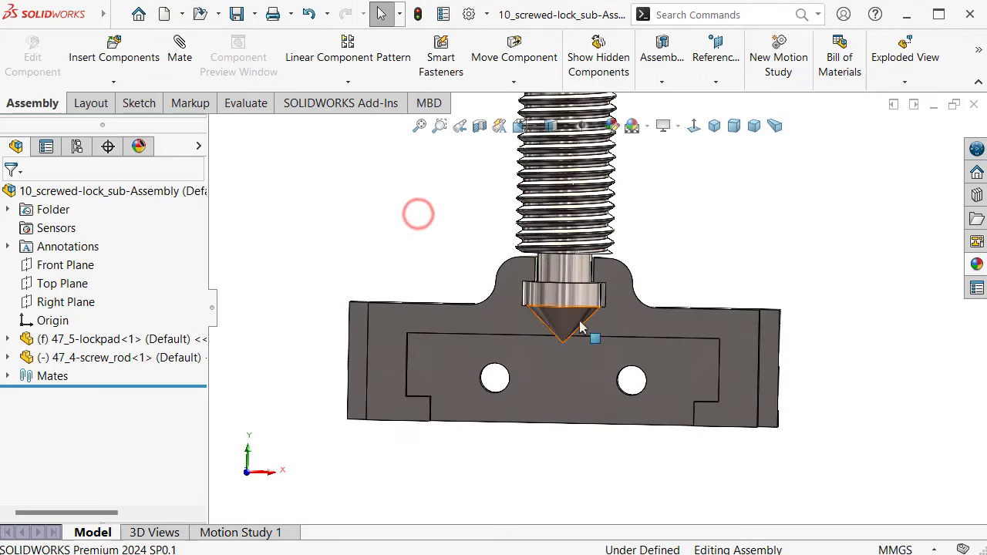
scroll(568, 286, "down", 2)
left_click(569, 286)
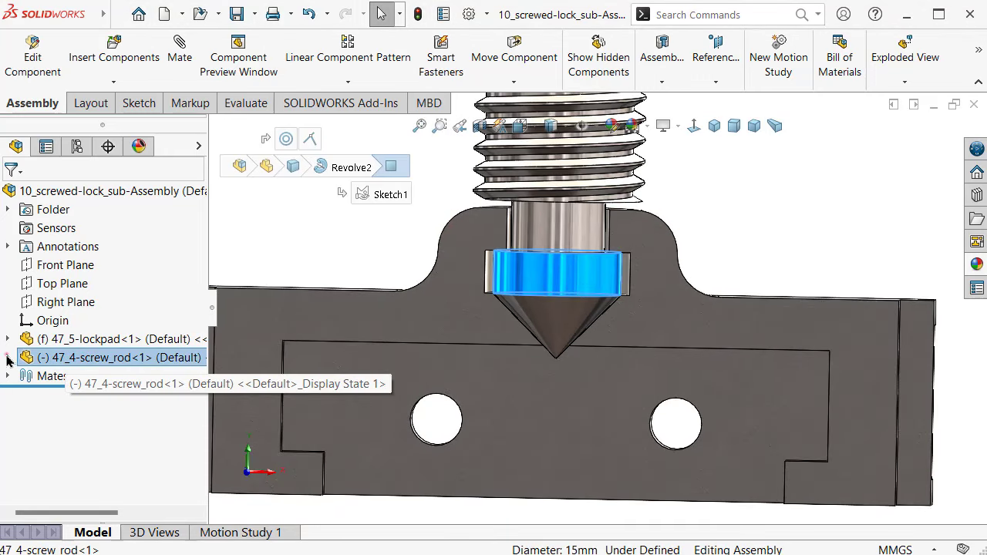
- Edit Sketch1 under the screw rod's Revolve2 feature
left_click(8, 357)
left_click(25, 412)
left_click(79, 430)
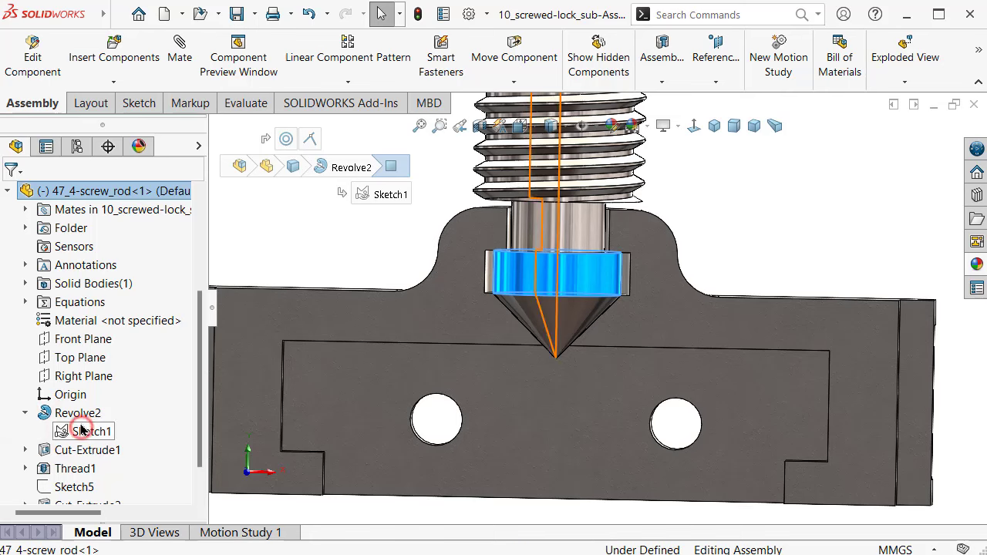
left_click(98, 392)
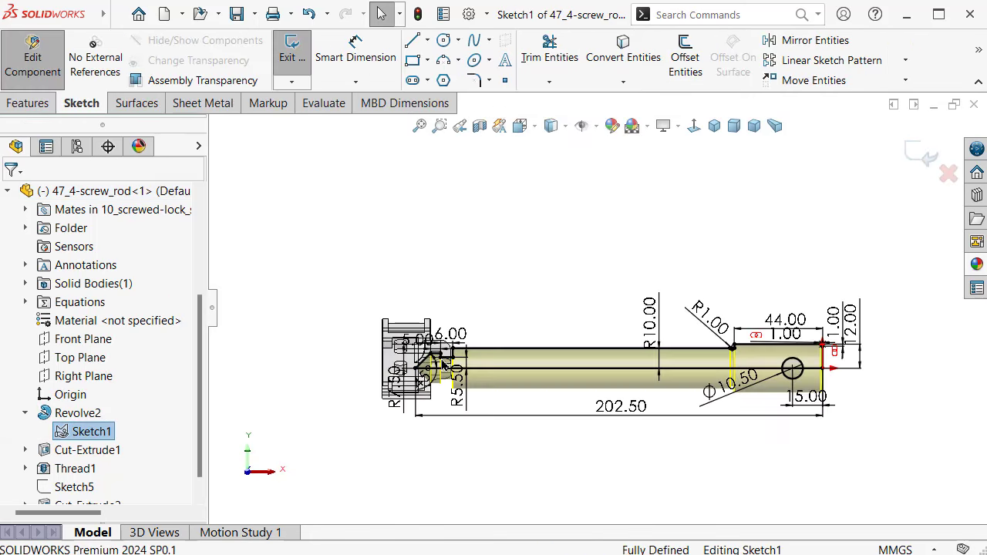
- Dimension the cone tip angle, change it from 45° to 60°, and exit the sketch
scroll(451, 366, "down", 3)
scroll(455, 374, "down", 2)
scroll(458, 379, "down", 2)
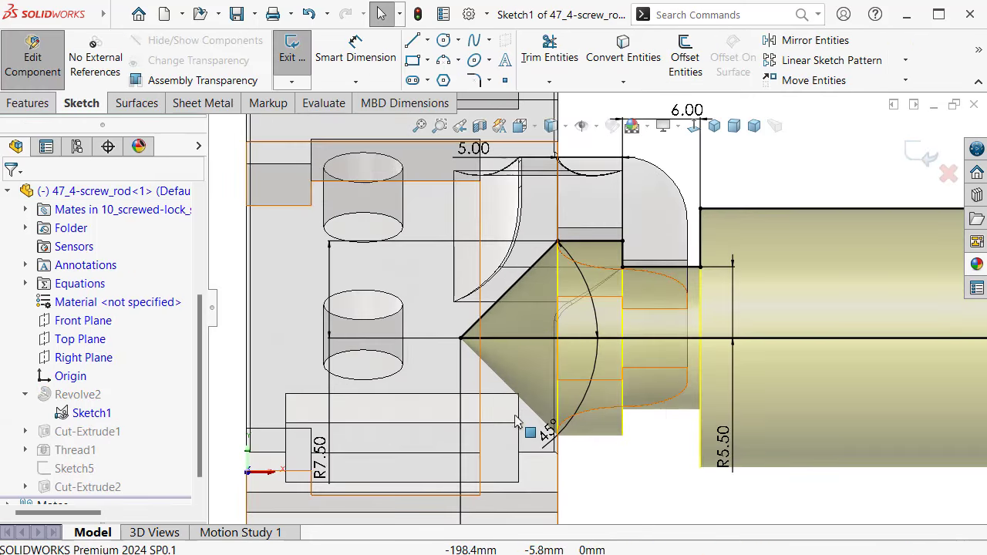
left_click_drag(549, 437, 500, 410)
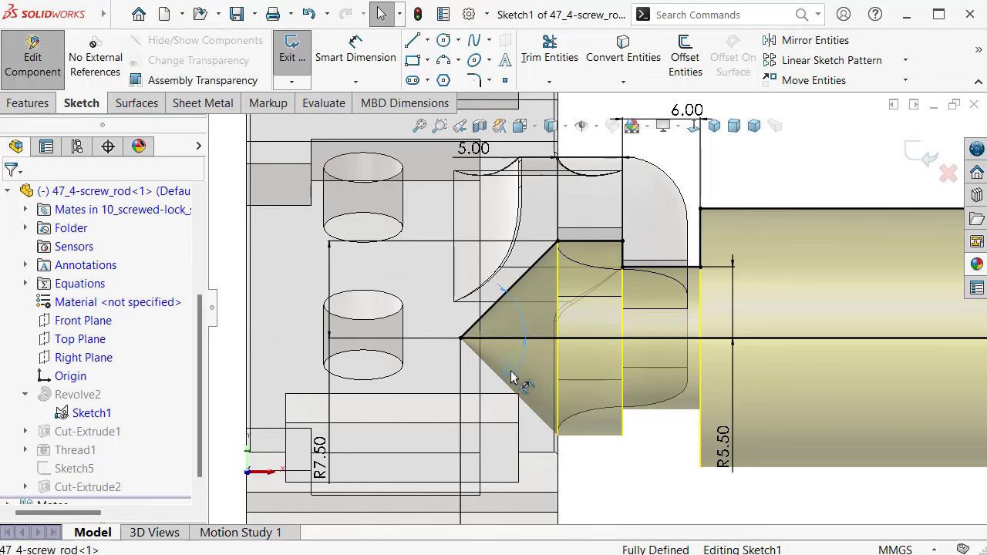
left_click(509, 390)
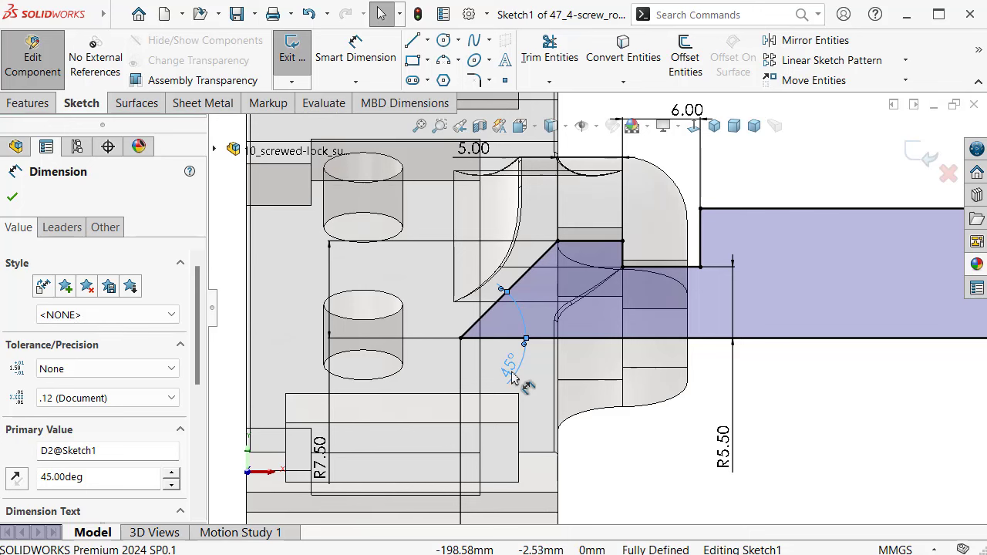
double_click(509, 368)
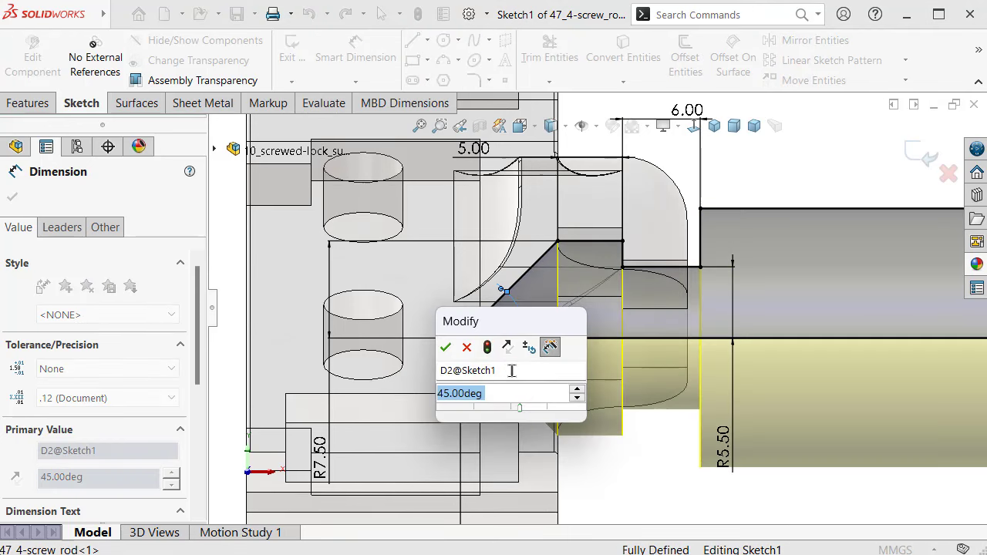
type("60")
key("Return")
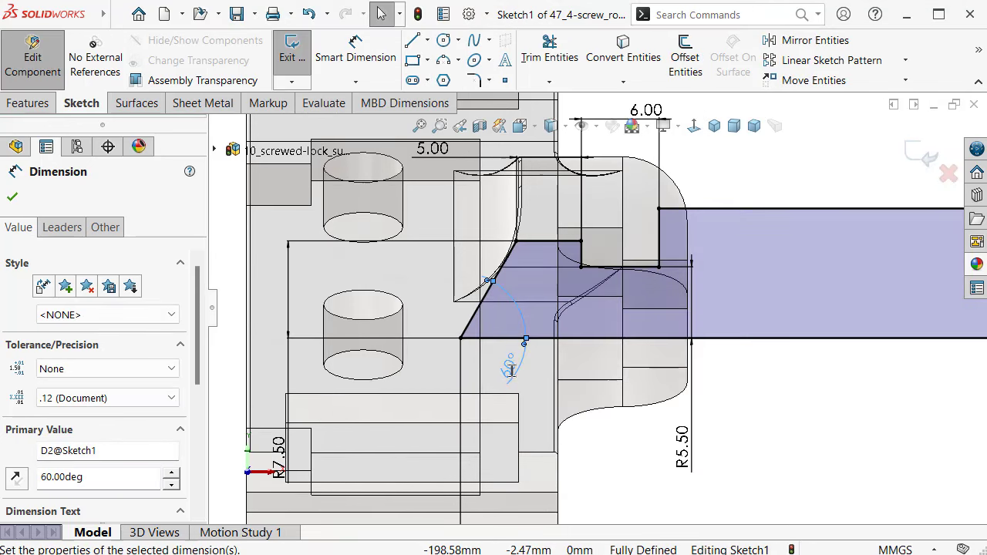
left_click(925, 160)
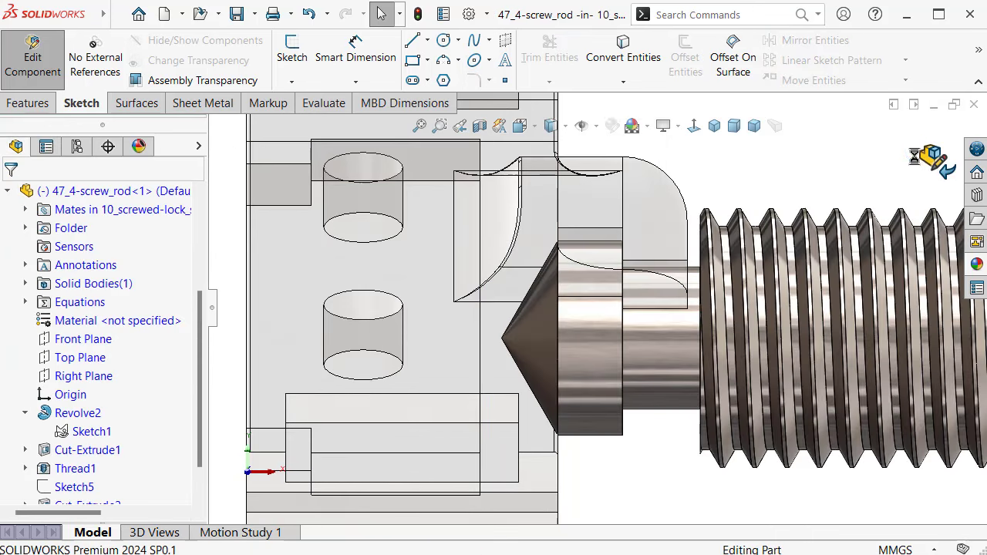
- Leave screw rod editing, select the lockpad, and open 47_5-lockpad in its own window
left_click(932, 160)
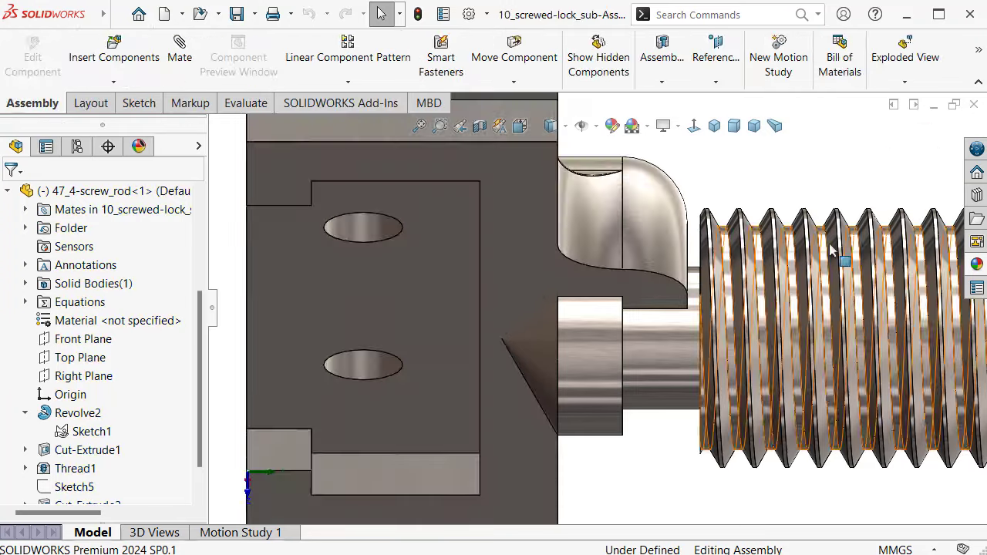
mouse_move(694, 309)
middle_mouse_down()
mouse_move(523, 301)
mouse_move(657, 310)
mouse_move(647, 302)
middle_mouse_up()
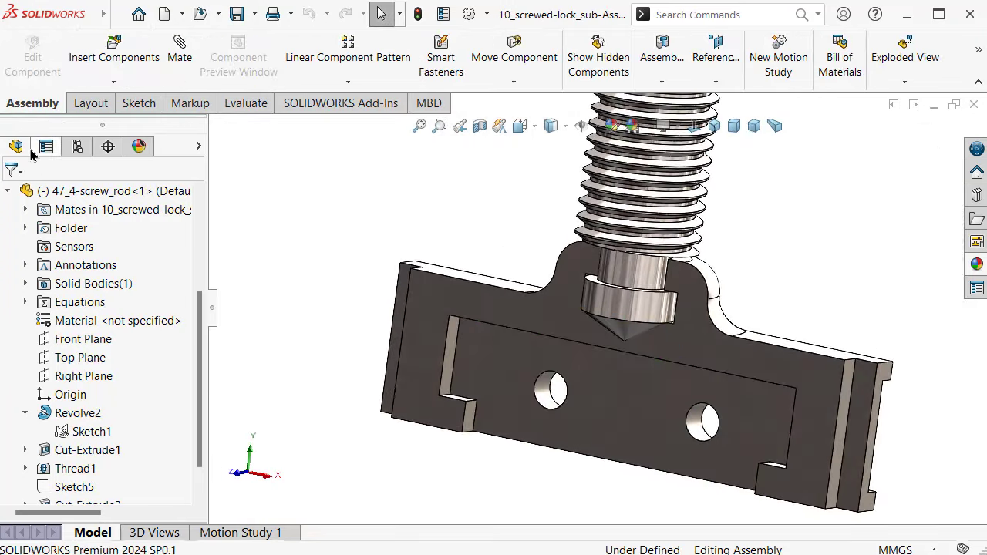
left_click(564, 315)
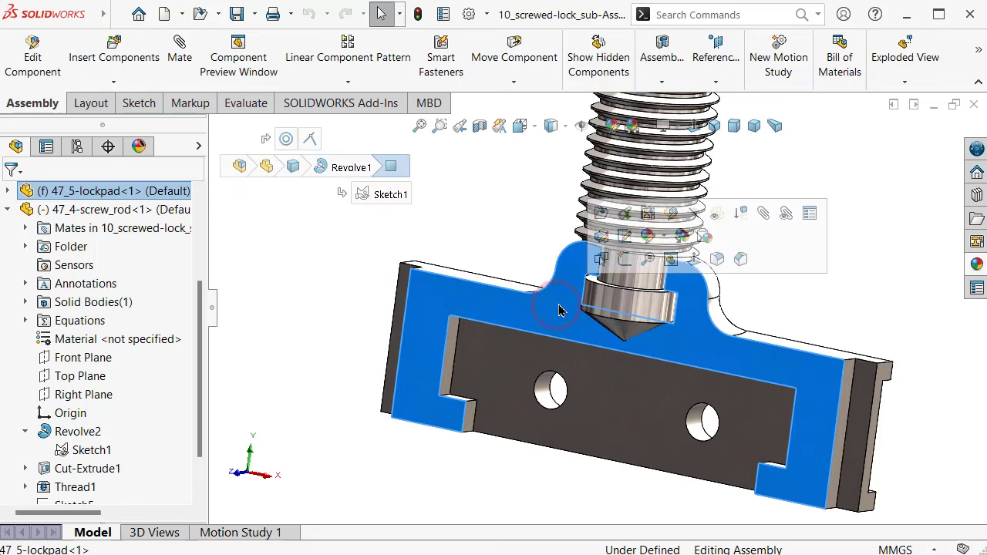
left_click(600, 219)
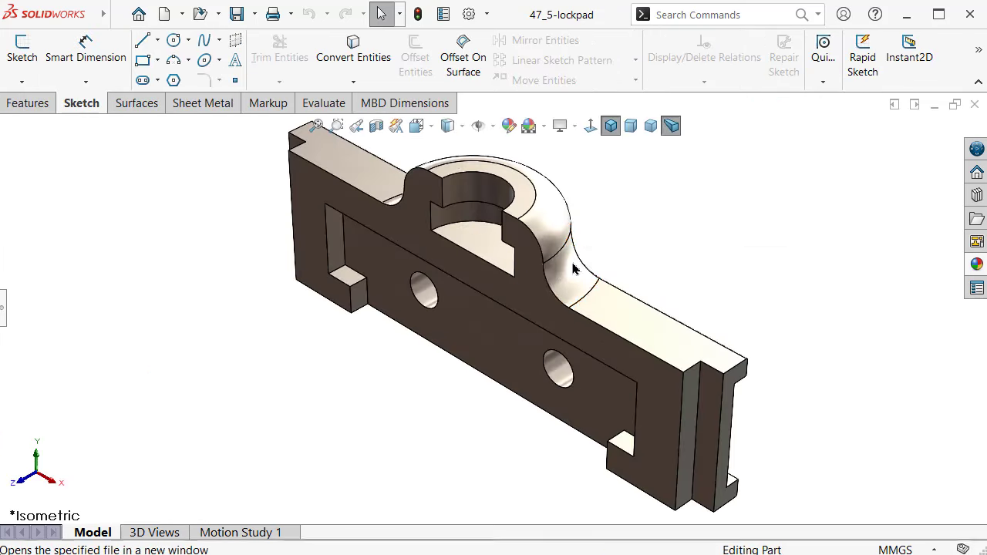
- Show the Features commands and the lockpad's feature tree, then launch Hole Wizard
scroll(573, 265, "down", 2)
scroll(489, 254, "down", 3)
middle_click_drag(509, 202, 507, 237)
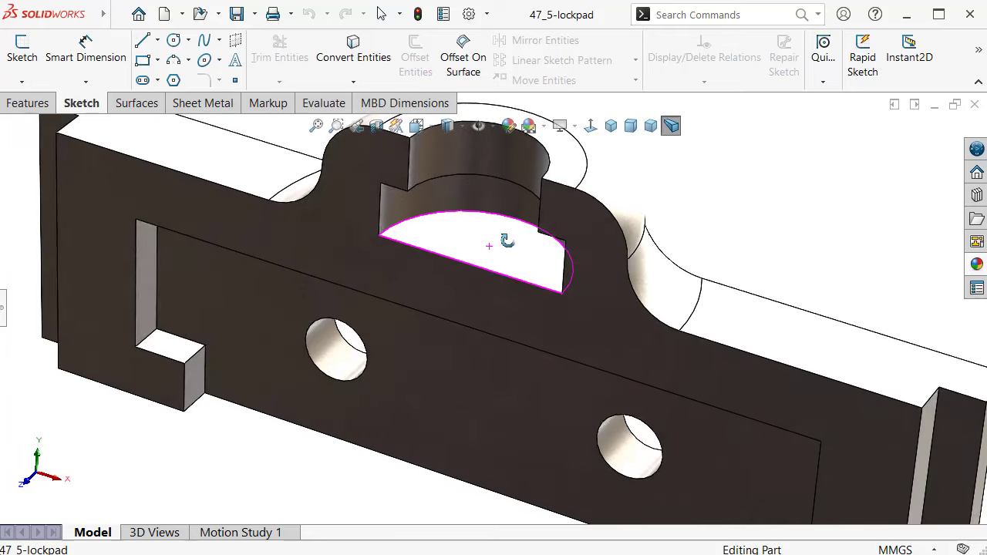
scroll(509, 243, "up", 2)
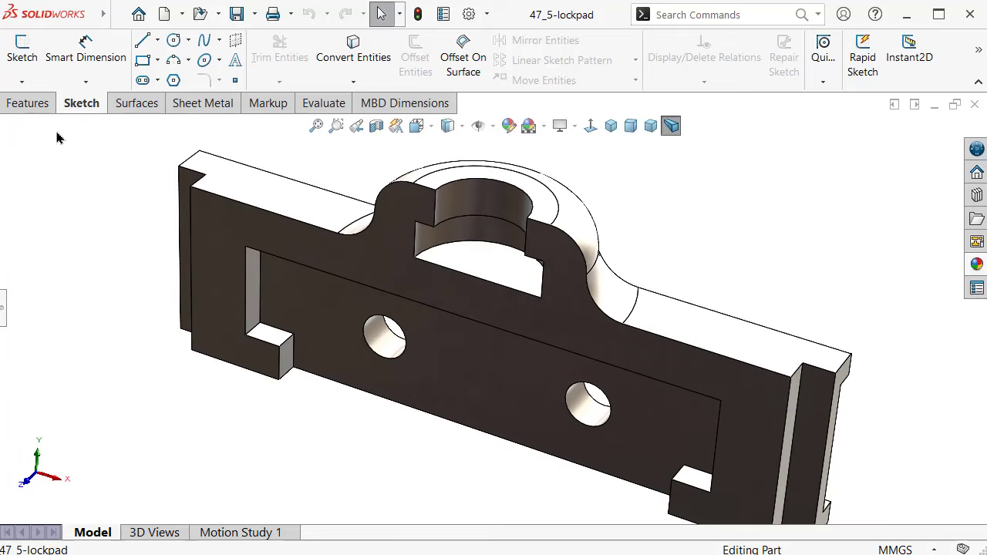
left_click(30, 103)
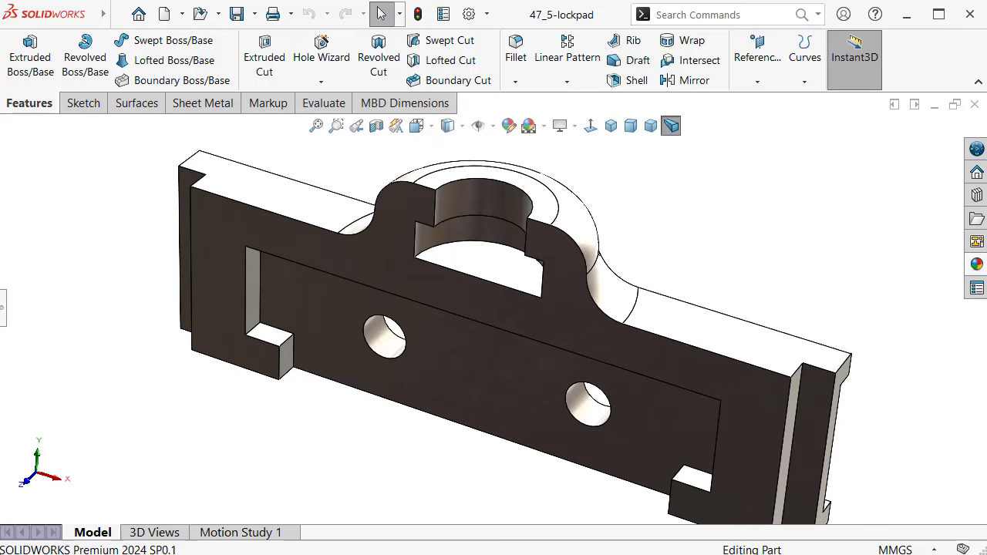
left_click(3, 327)
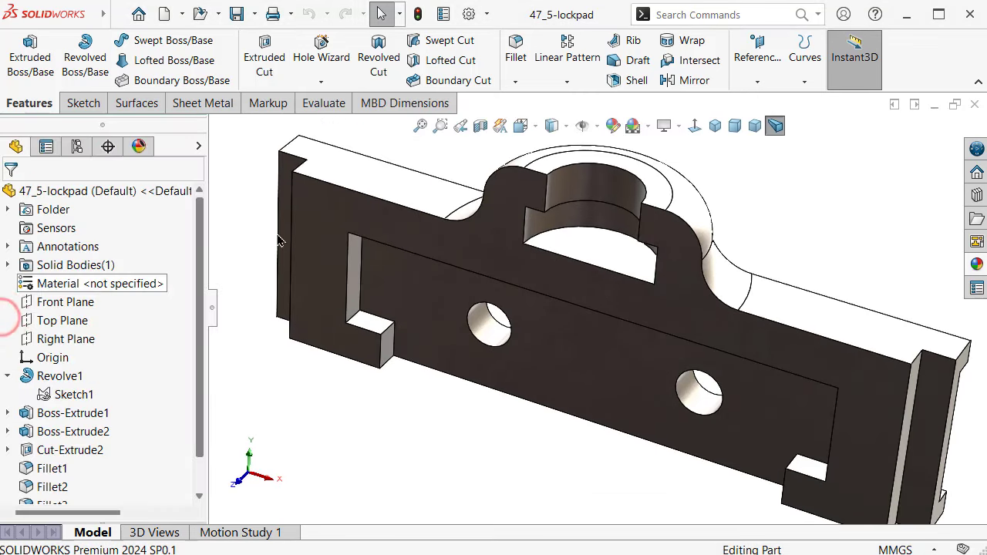
scroll(632, 255, "down", 3)
middle_click_drag(607, 243, 602, 278)
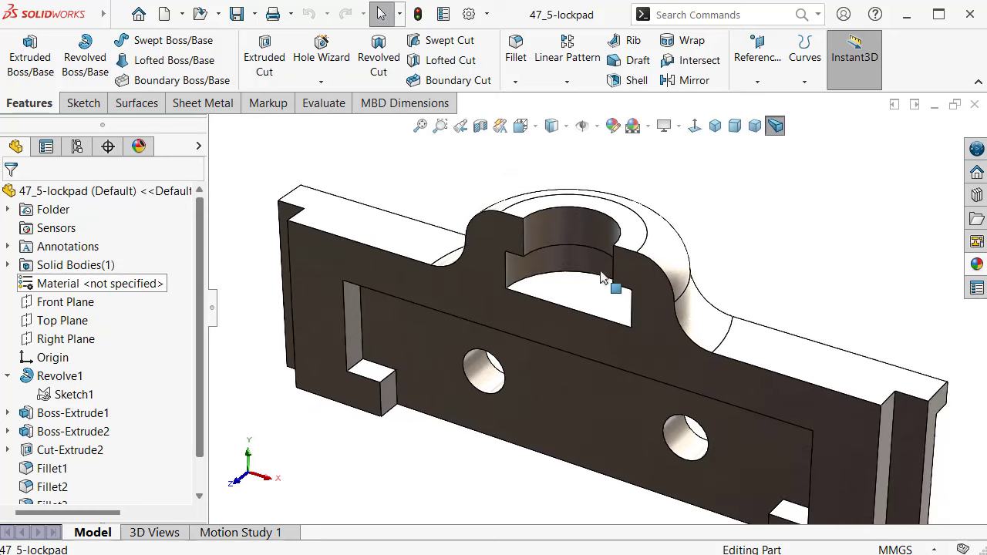
left_click(316, 52)
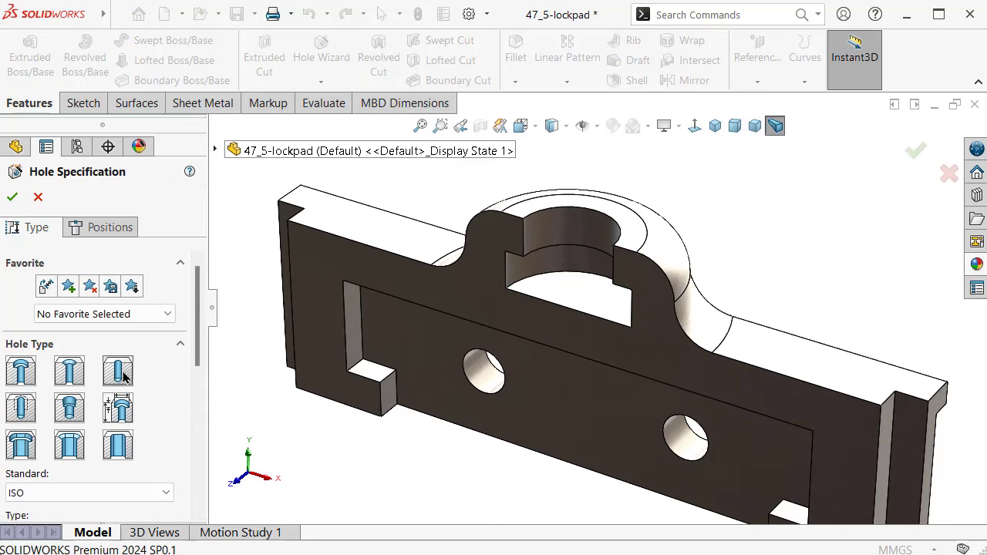
- Choose a straight hole type with size Ø15.25
left_click(123, 376)
left_click_drag(197, 323, 200, 426)
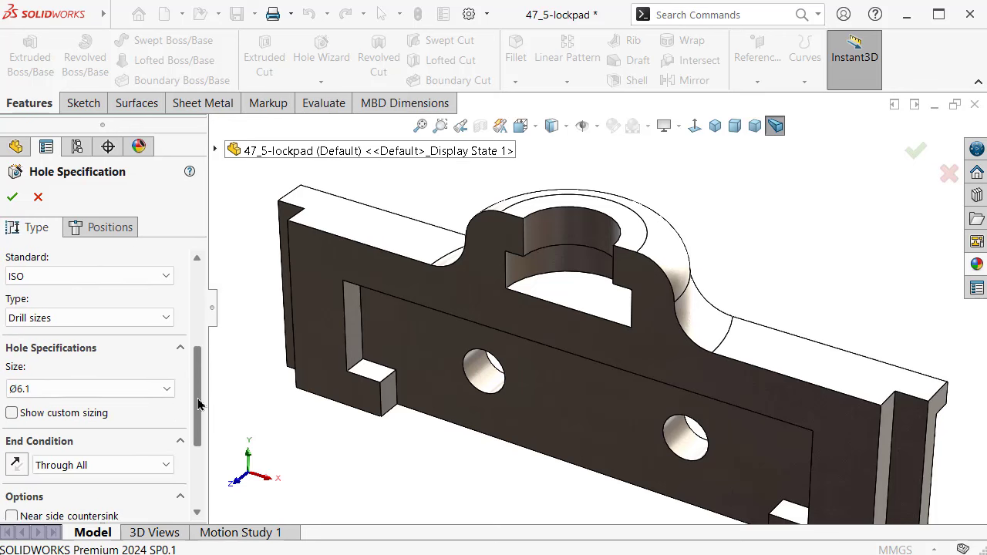
left_click(159, 337)
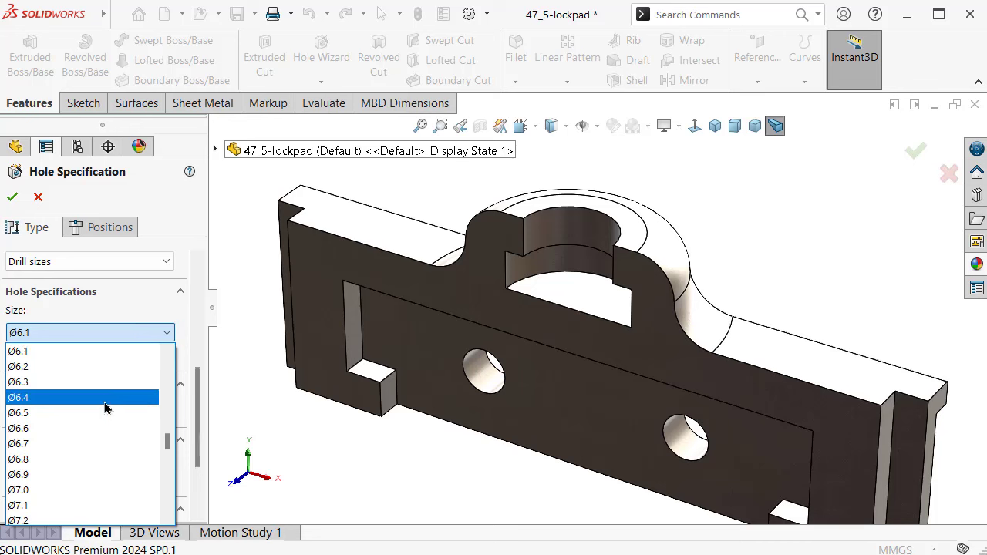
scroll(104, 405, "down", 3)
scroll(109, 398, "down", 3)
scroll(124, 428, "down", 5)
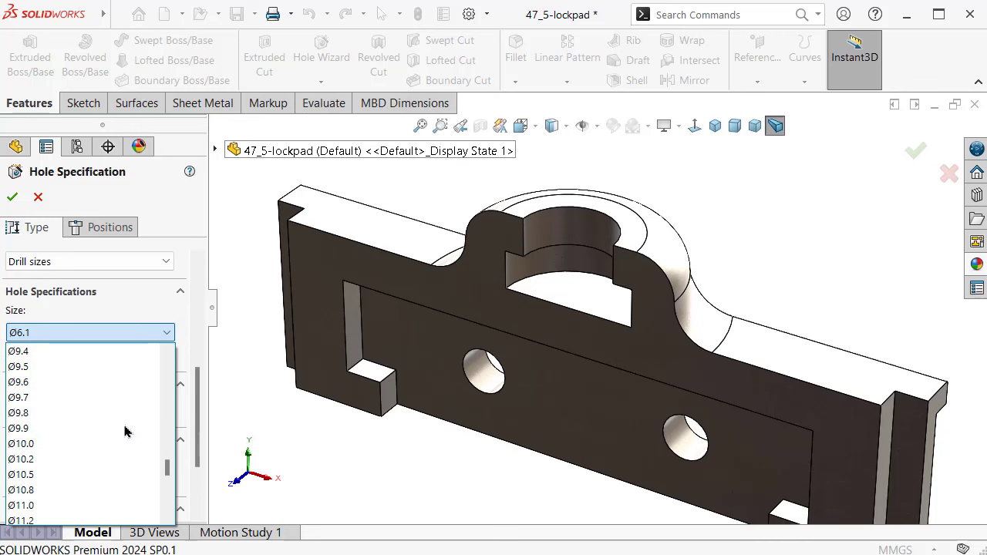
left_click(168, 482)
left_click_drag(168, 481, 168, 485)
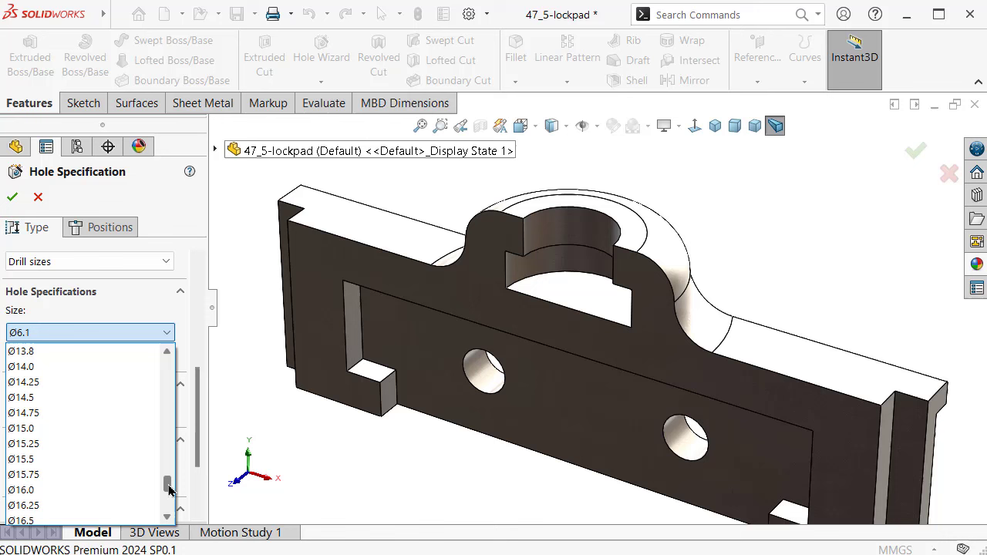
left_click(68, 445)
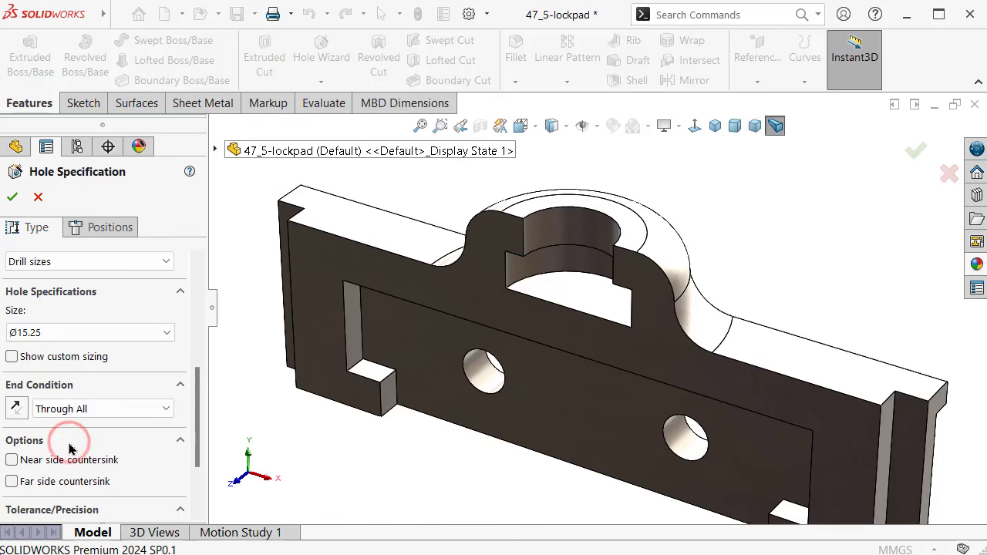
- Make the hole Blind 1.00mm deep with a custom 120deg drill angle
left_click(132, 410)
left_click(115, 426)
double_click(99, 435)
type("1")
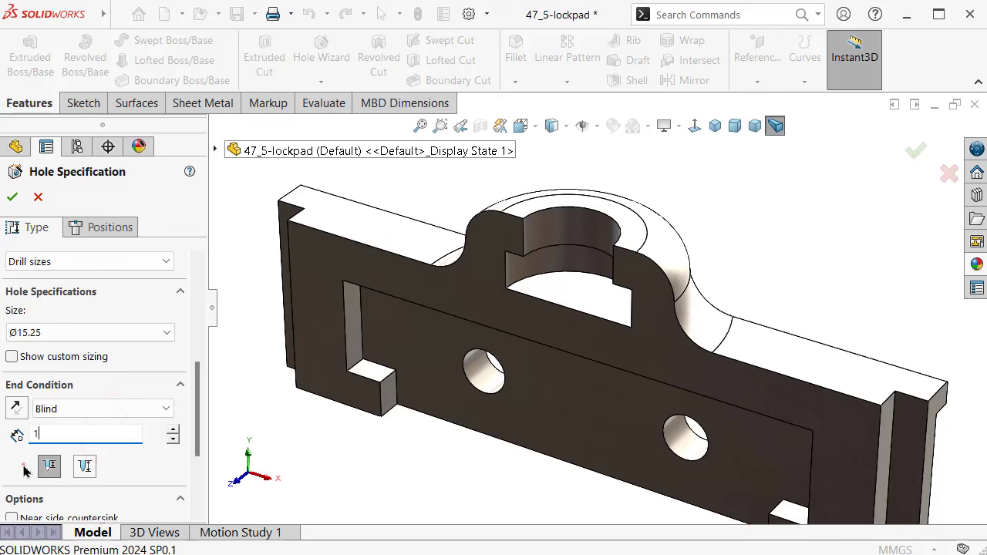
left_click(24, 471)
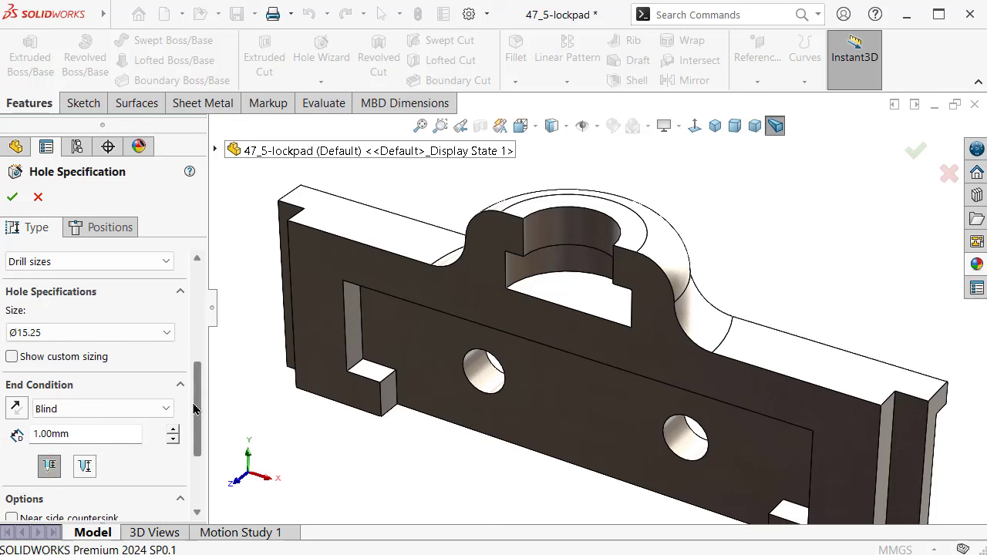
mouse_move(194, 408)
left_mouse_down()
mouse_move(202, 457)
mouse_move(205, 426)
left_mouse_up()
left_click(12, 291)
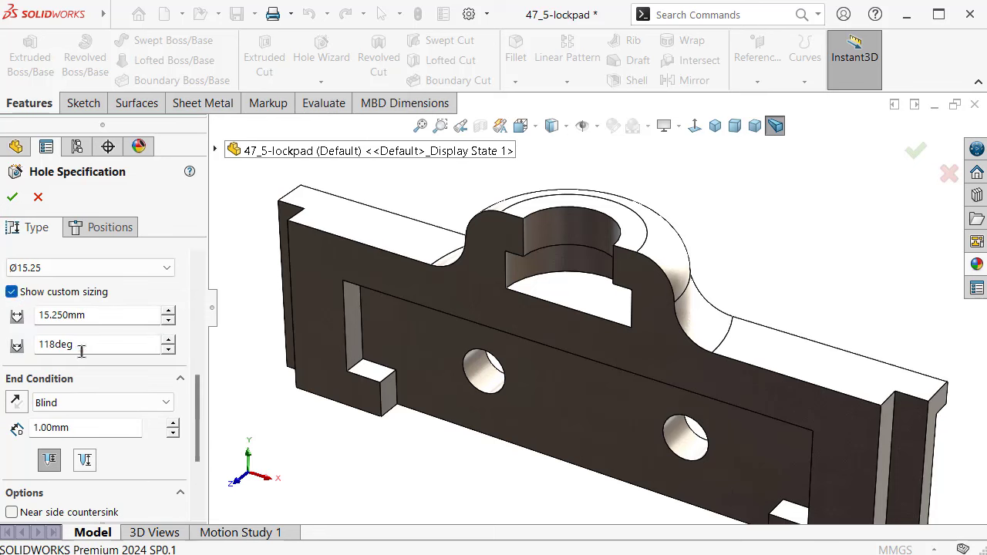
left_click_drag(81, 350, 51, 351)
type("120")
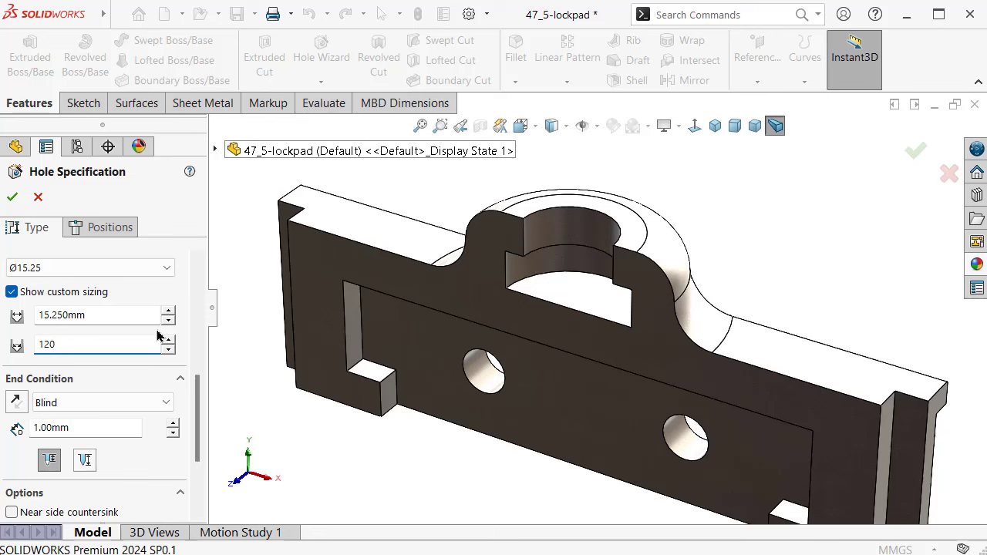
left_click(238, 276)
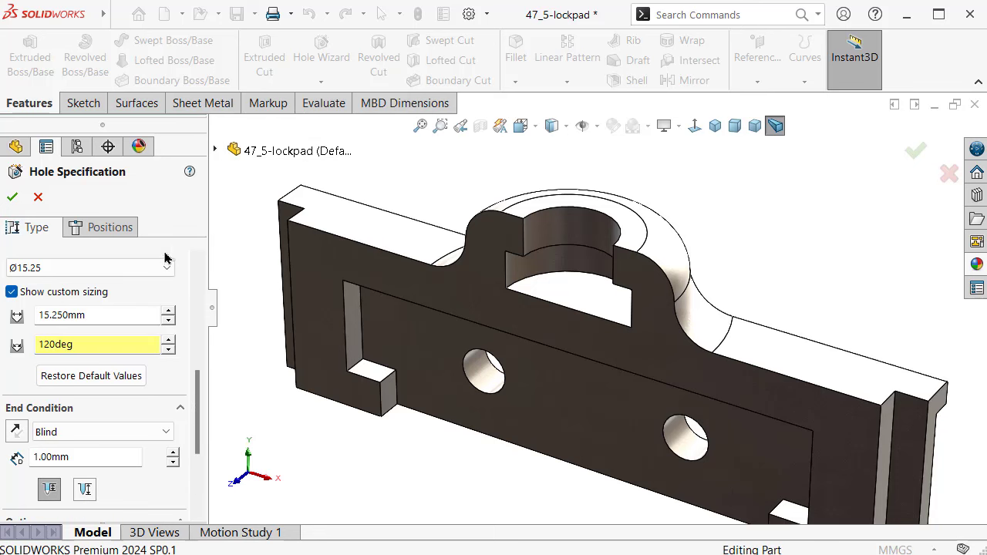
left_click(116, 231)
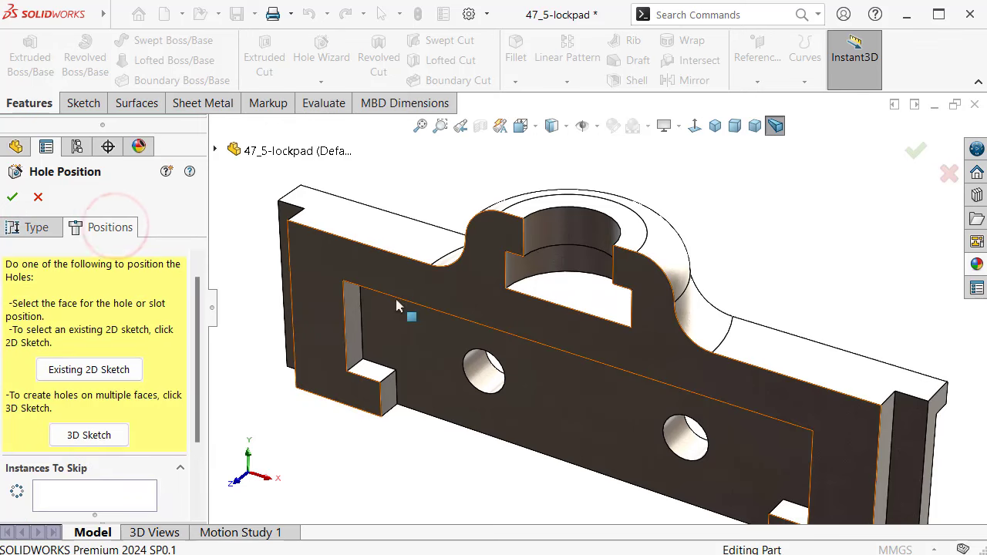
- Place the Ø15.25 hole at the centre of the lockpad's round opening and inspect the cut
left_click(564, 303)
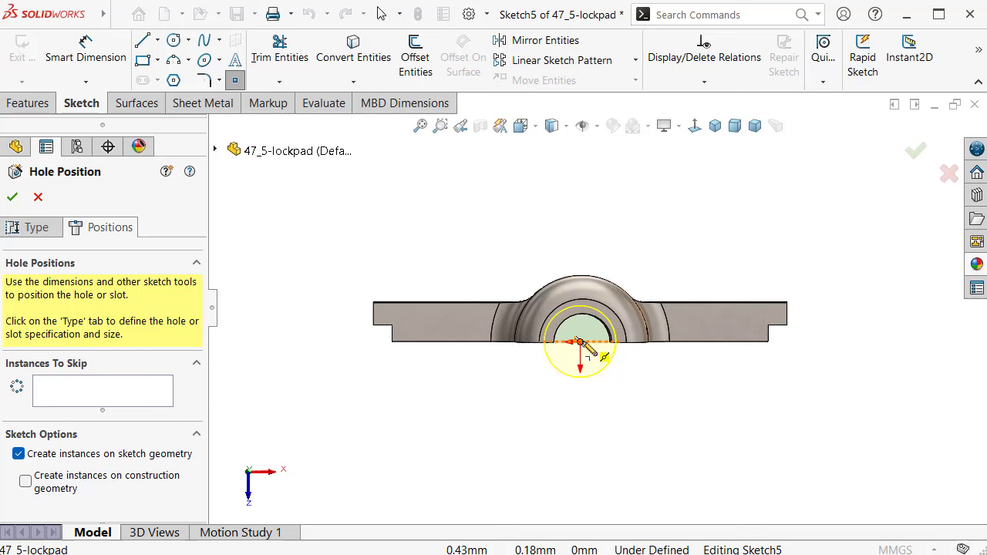
scroll(594, 359, "down", 3)
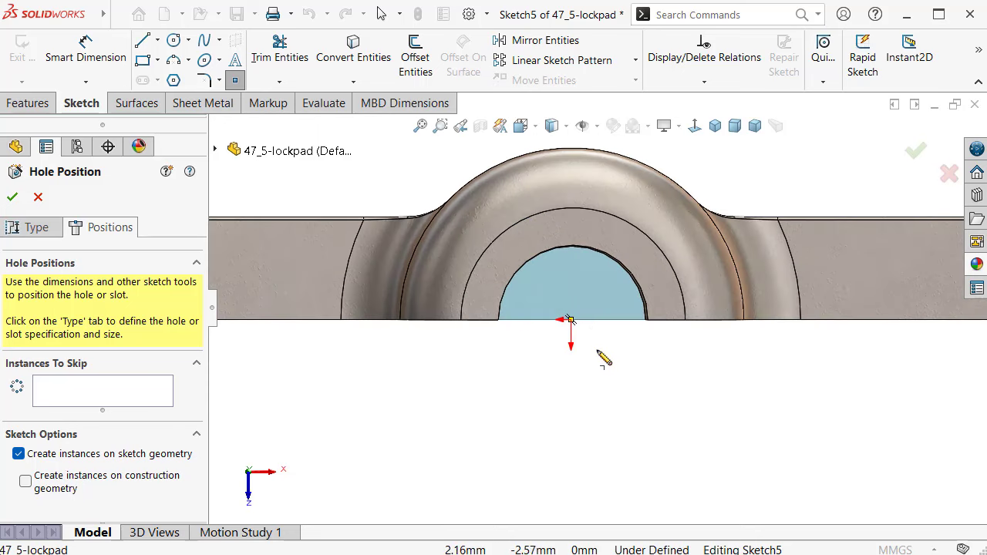
left_click(570, 320)
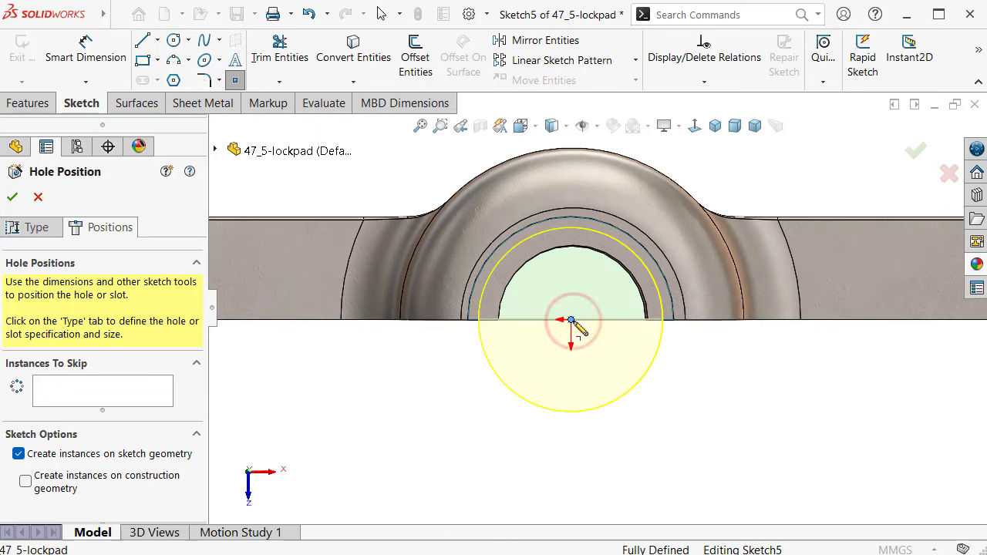
key("Return")
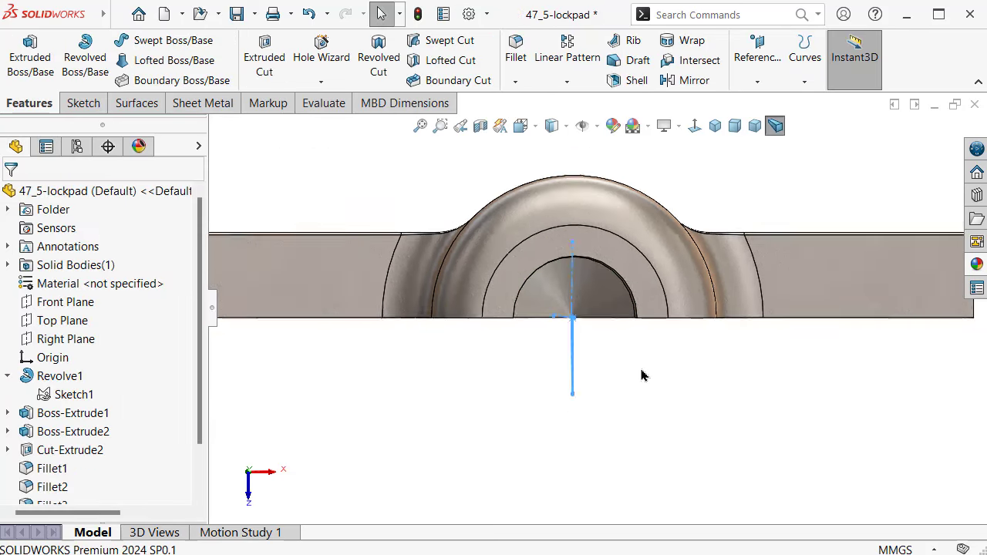
middle_click_drag(641, 375, 626, 183)
mouse_move(627, 166)
middle_mouse_down()
mouse_move(613, 241)
mouse_move(530, 199)
middle_mouse_up()
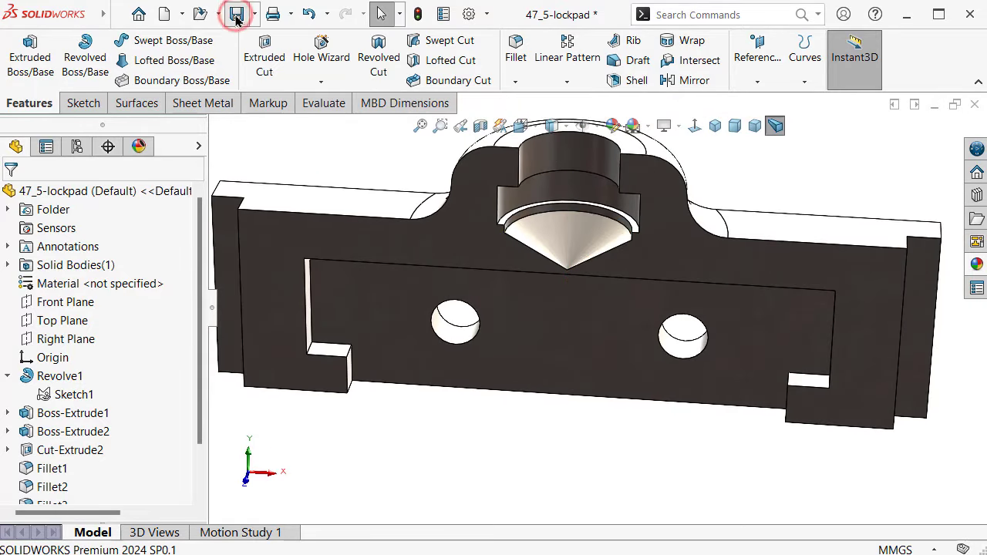
- Change Ø15.25 Diameter Hole1 to 0.25mm deep, save the lockpad, and return to the assembly
left_click(236, 16)
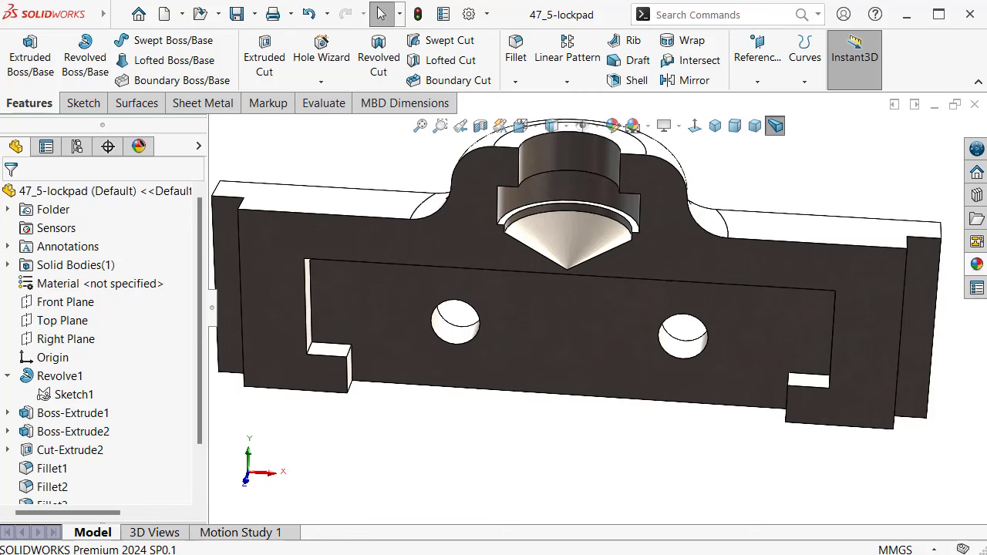
scroll(48, 415, "down", 1)
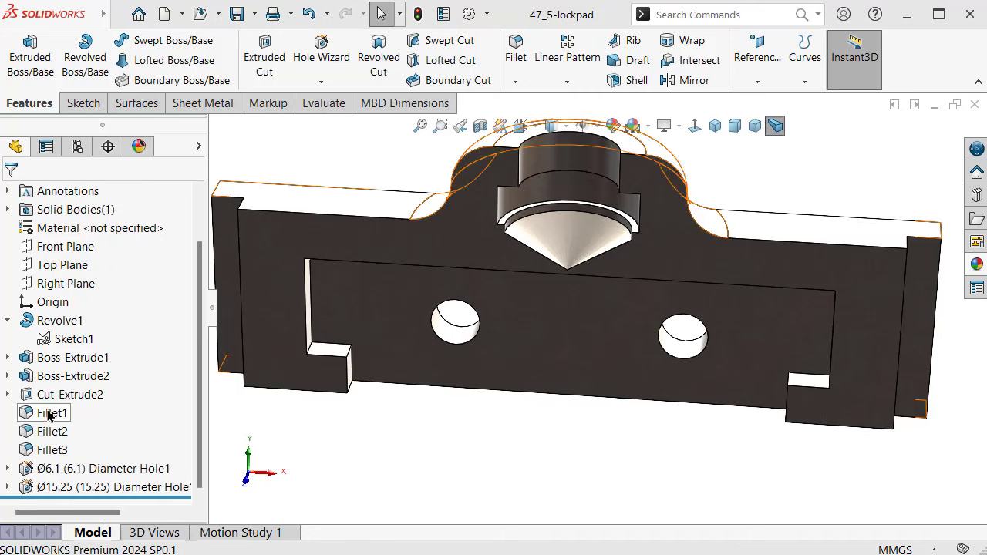
left_click(80, 484)
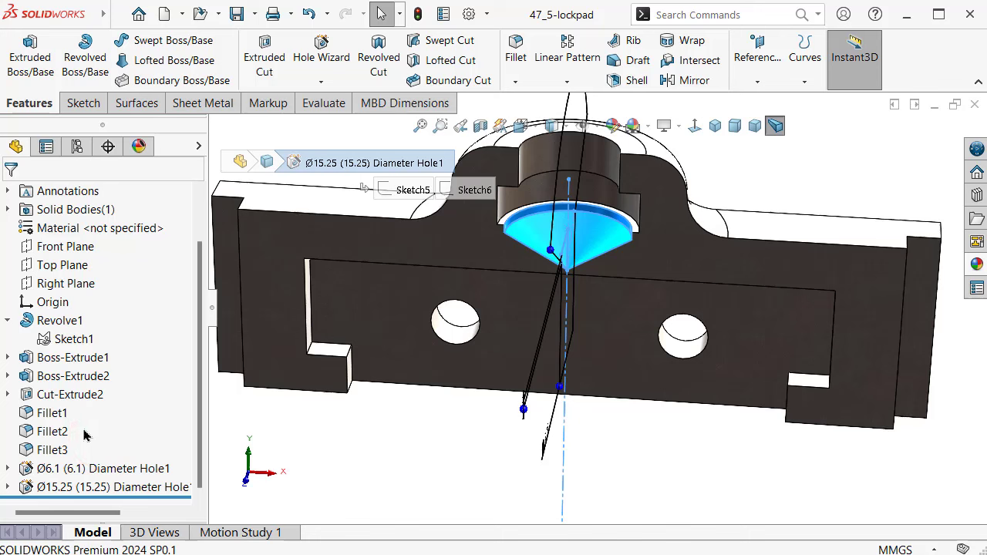
left_click_drag(197, 310, 202, 425)
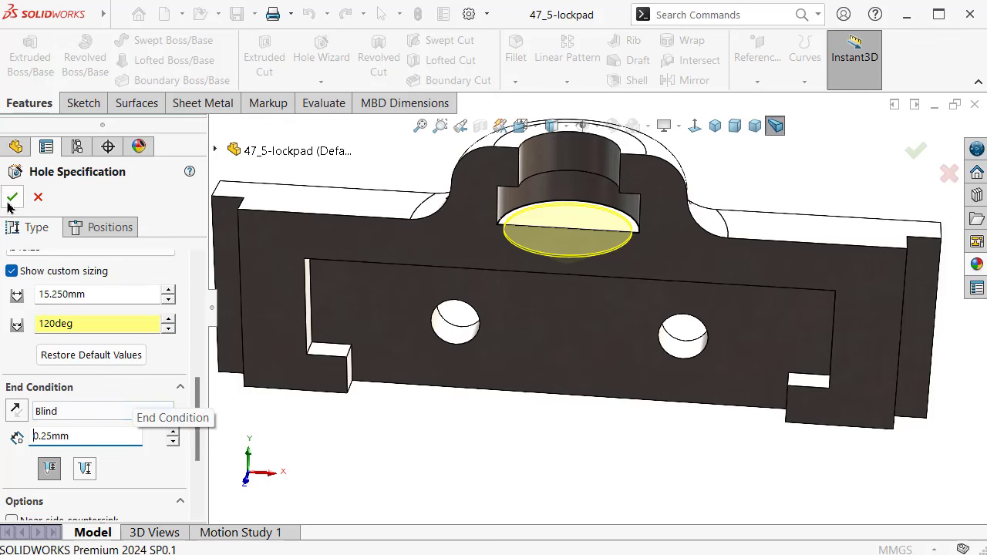
scroll(606, 253, "up", 3)
mouse_move(605, 253)
middle_mouse_down()
mouse_move(604, 221)
mouse_move(601, 263)
middle_mouse_up()
scroll(602, 262, "down", 2)
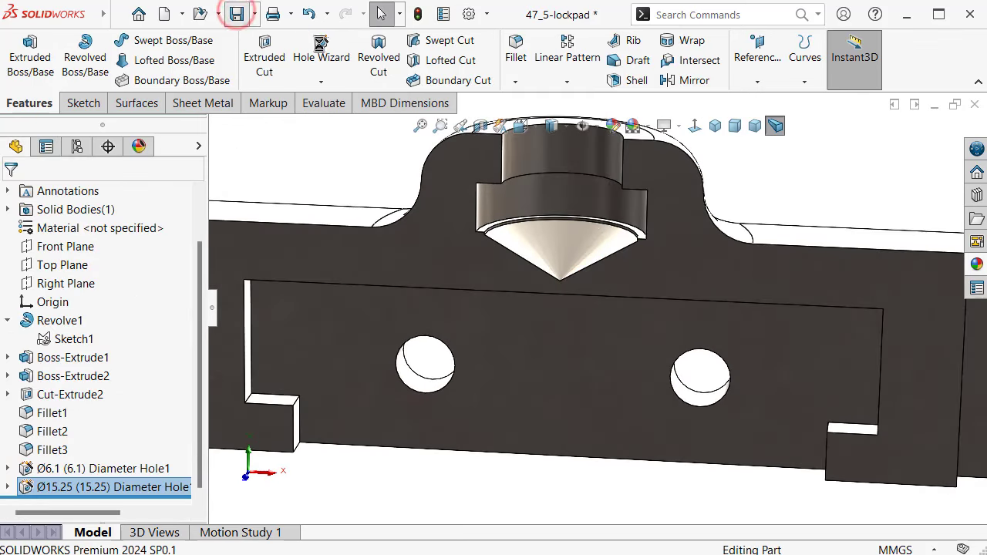
left_click(934, 104)
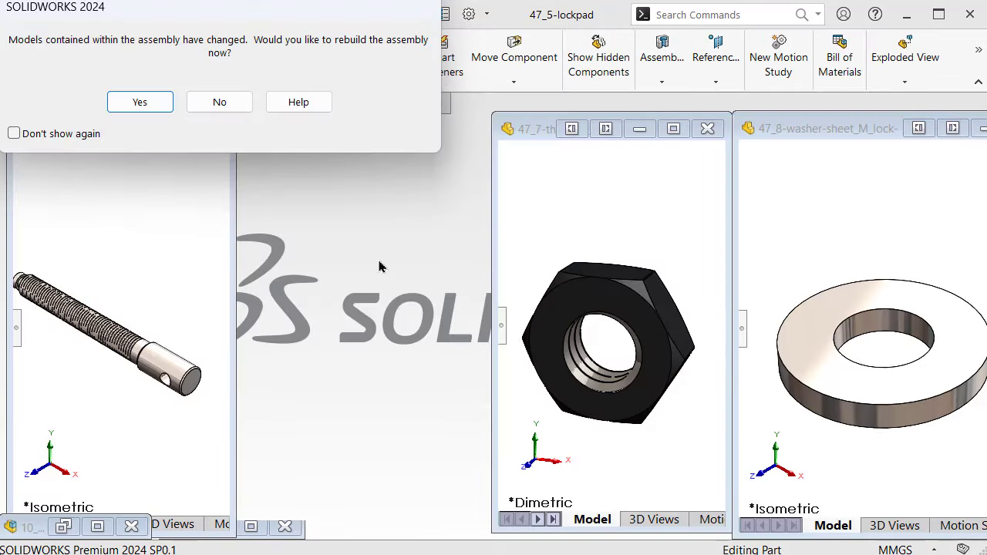
- Rebuild and maximize the assembly, collapse screw_rod, and inspect the 60° tip in the recess
left_click(165, 109)
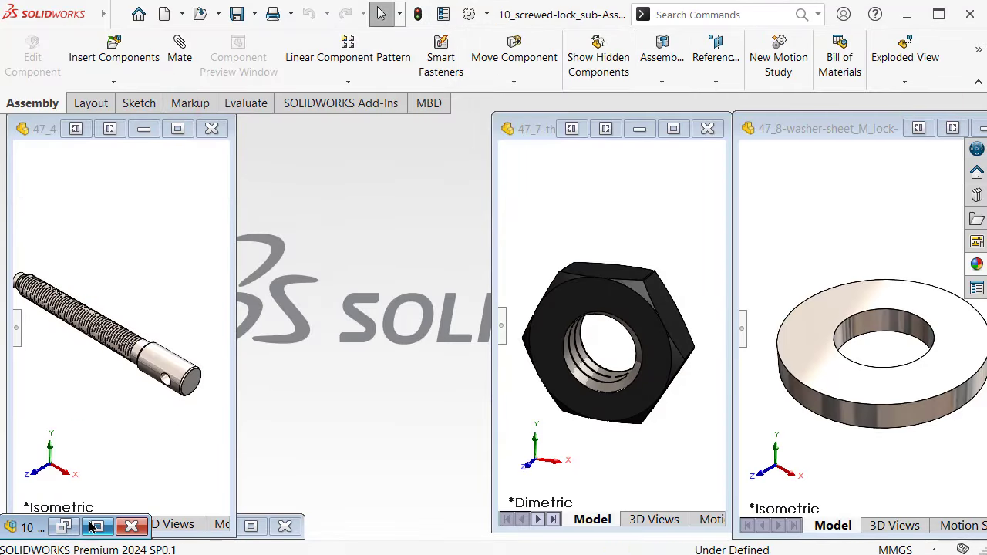
left_click(96, 527)
scroll(638, 281, "down", 2)
scroll(638, 280, "down", 2)
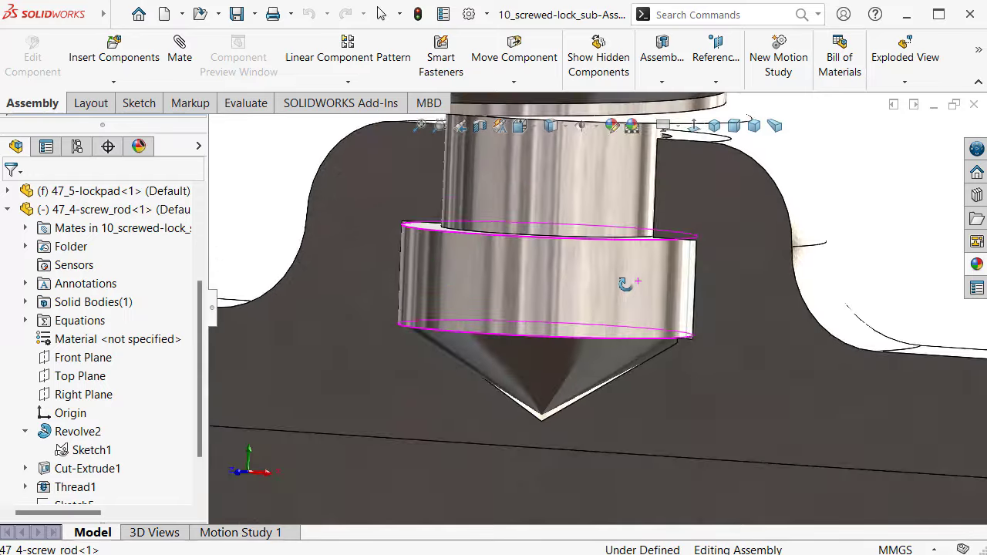
scroll(637, 280, "down", 2)
scroll(638, 293, "down", 1)
scroll(640, 307, "down", 1)
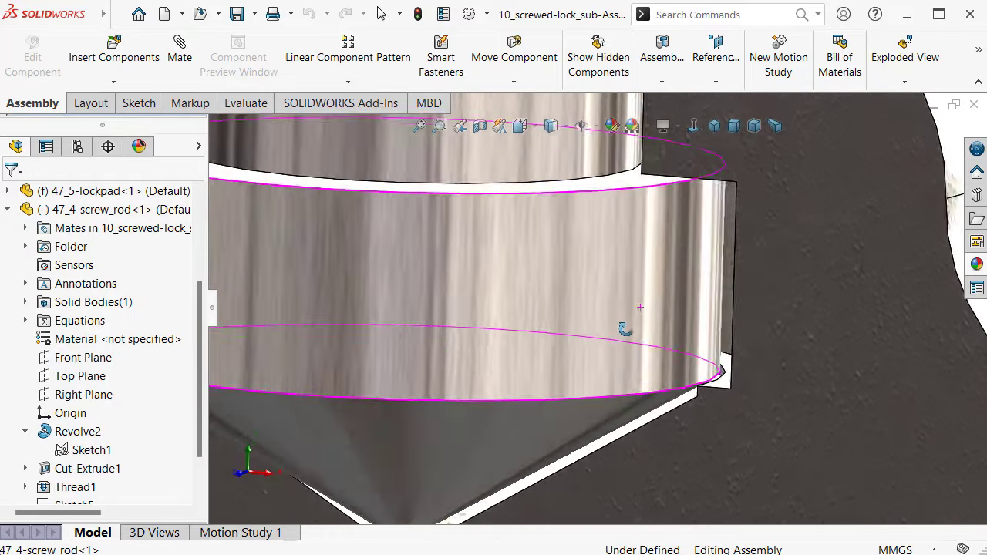
middle_click_drag(640, 307, 617, 293)
left_click(8, 209)
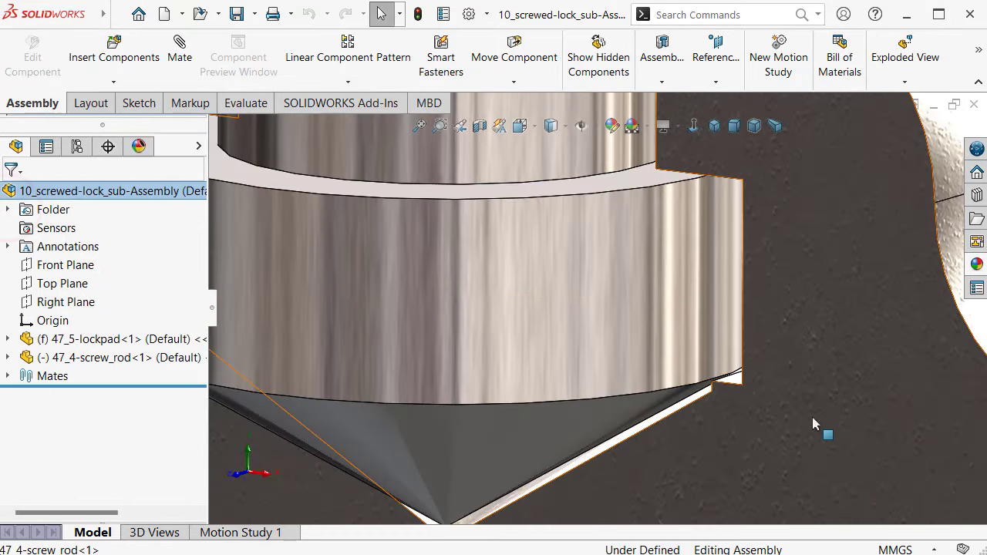
mouse_move(777, 414)
middle_mouse_down()
mouse_move(709, 364)
mouse_move(716, 322)
mouse_move(696, 353)
middle_mouse_up()
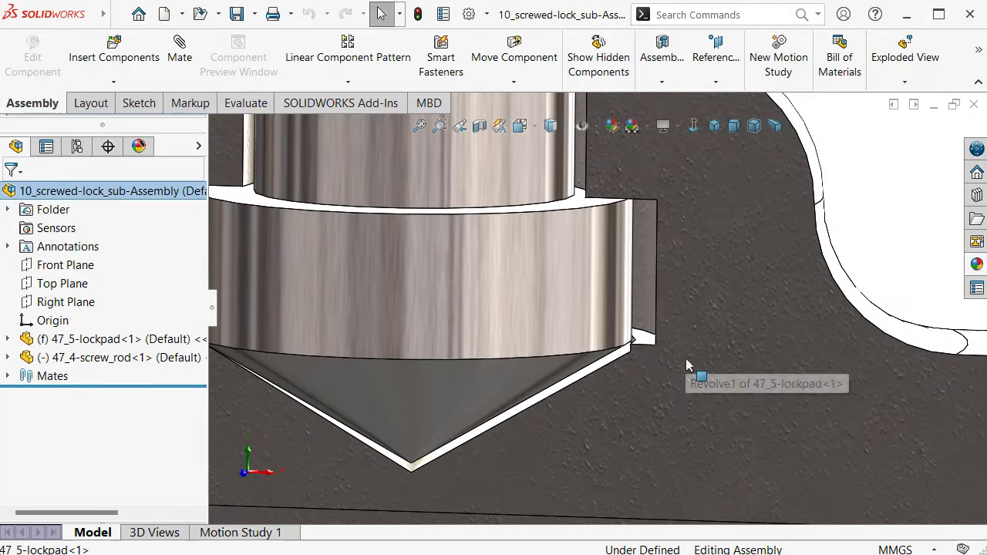
scroll(463, 390, "up", 2)
scroll(462, 390, "up", 3)
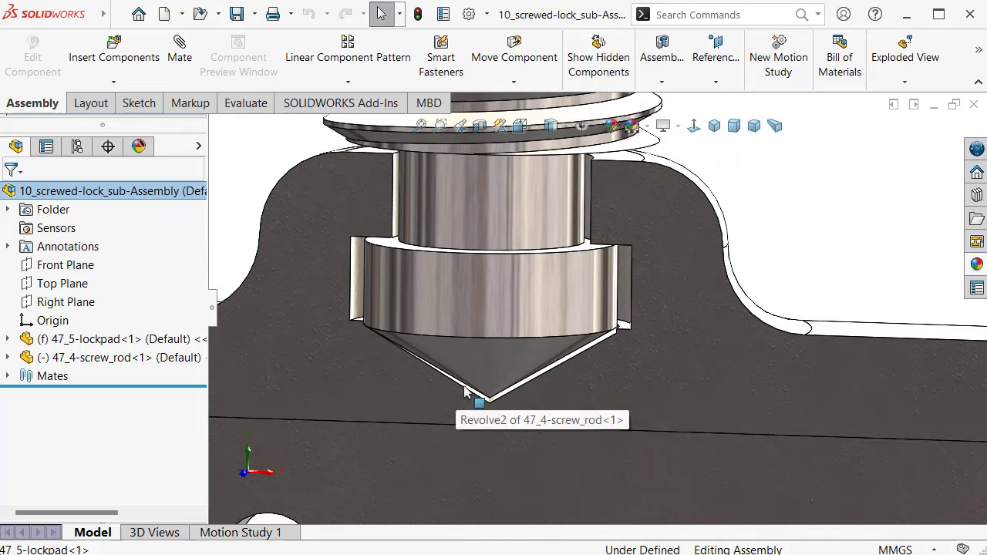
scroll(585, 303, "down", 3)
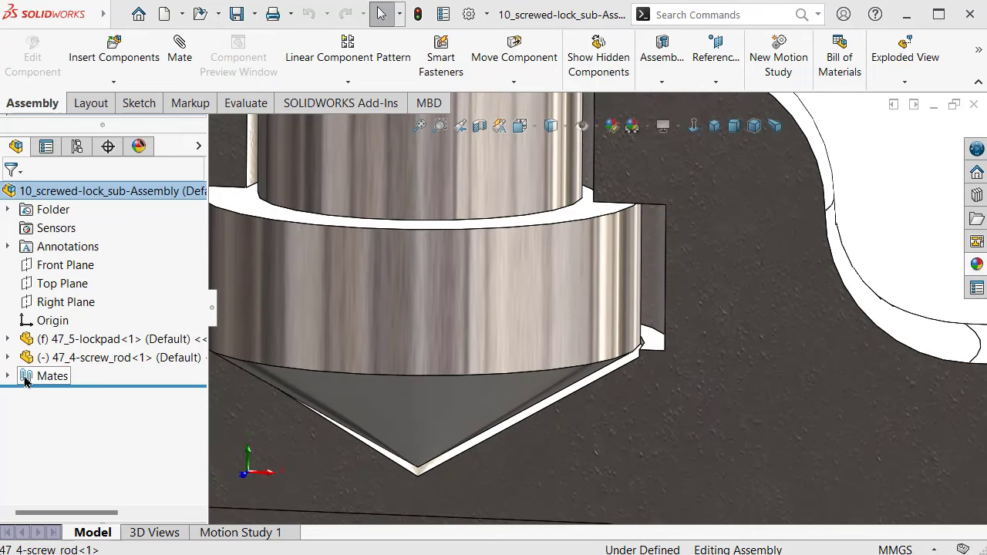
- Delete the Coincident1 mate and drag the screw rod to see it slide freely
left_click(6, 377)
left_click(97, 417)
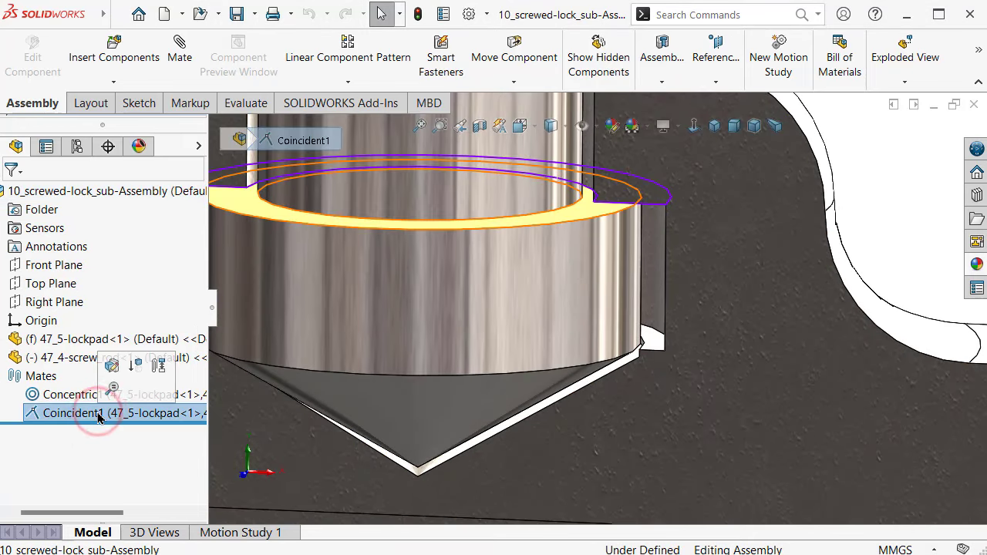
right_click(96, 416)
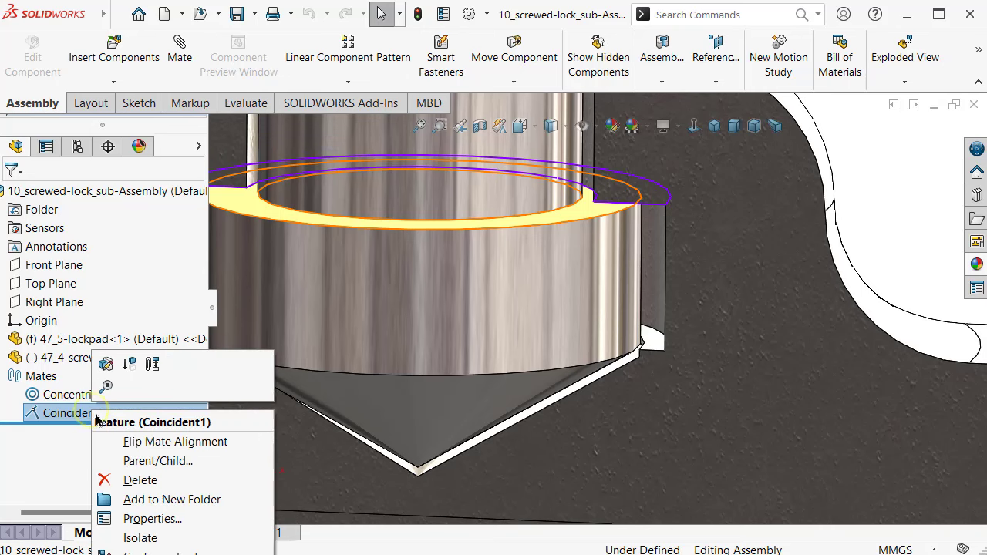
left_click(134, 479)
left_click(848, 293)
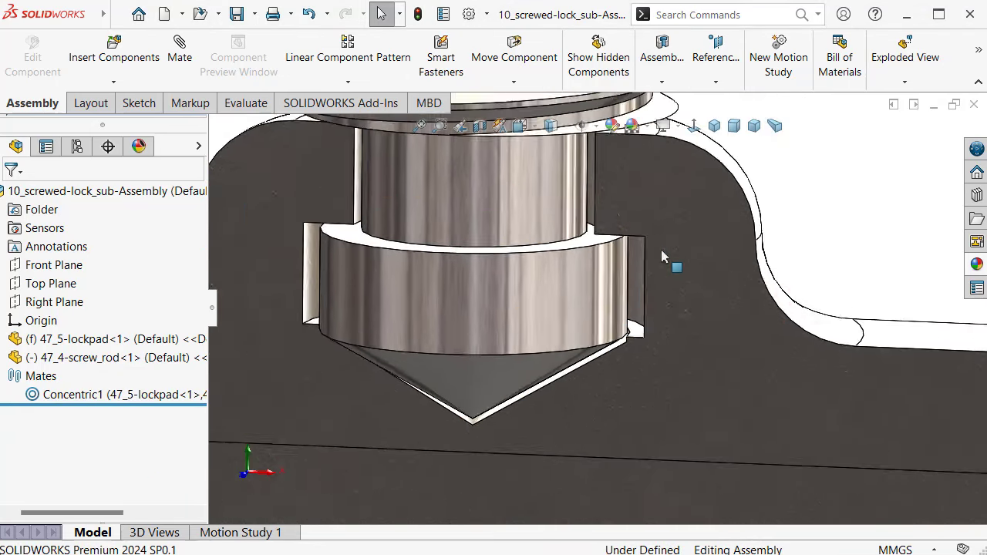
left_click_drag(571, 290, 573, 309)
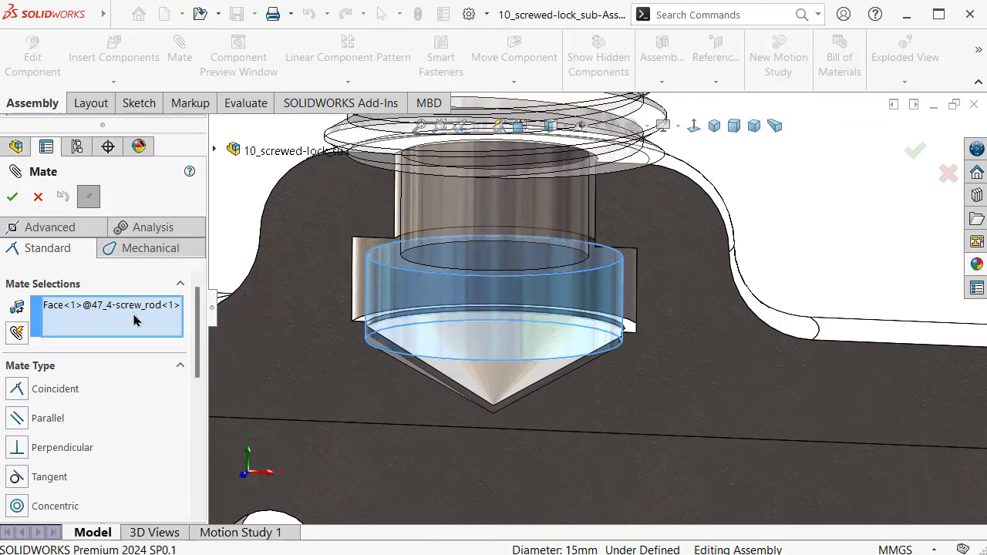
- Clear the picked faces and set up an Advanced Limit Distance mate: max 0.25 mm, min 0 mm
right_click(138, 318)
left_click(155, 328)
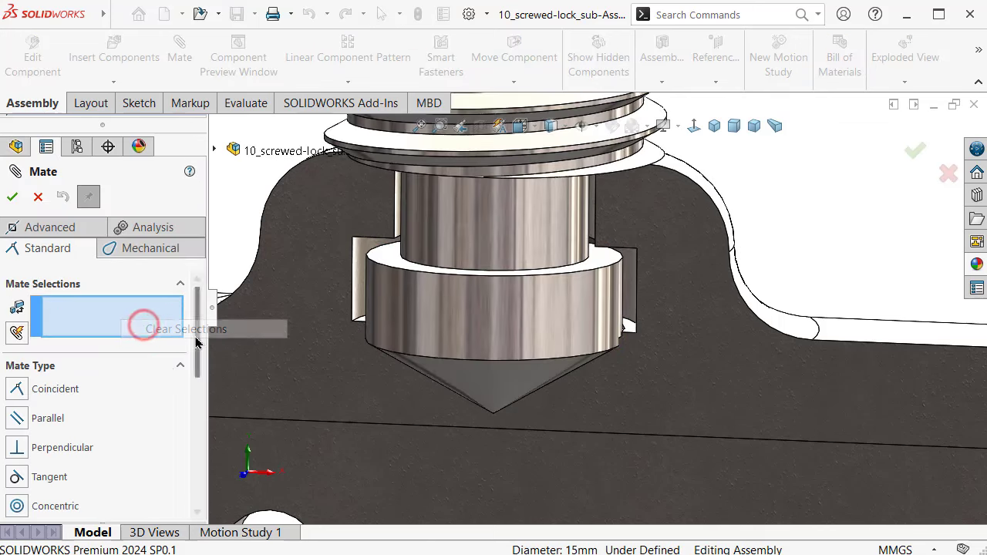
left_click(59, 226)
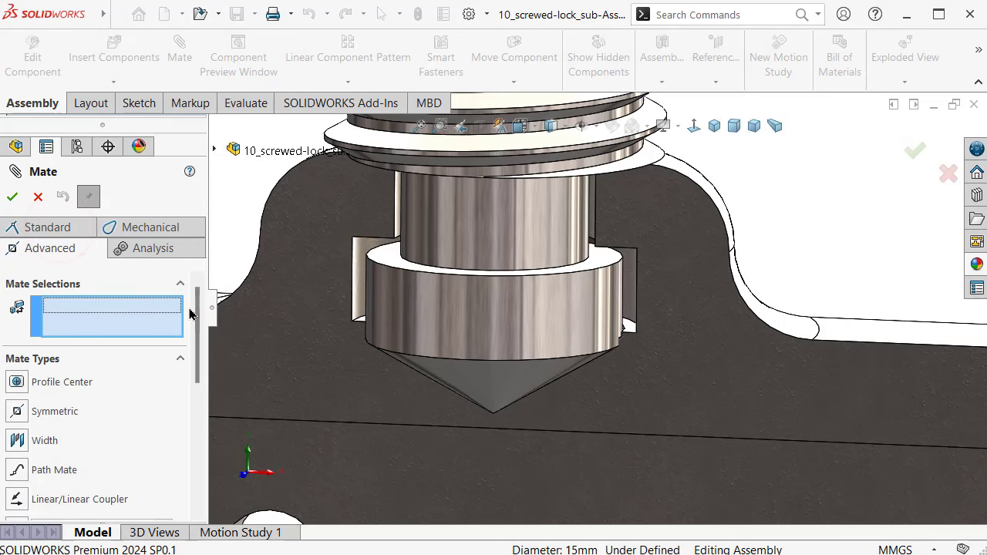
left_click_drag(194, 309, 206, 376)
left_click(17, 367)
type("0,25")
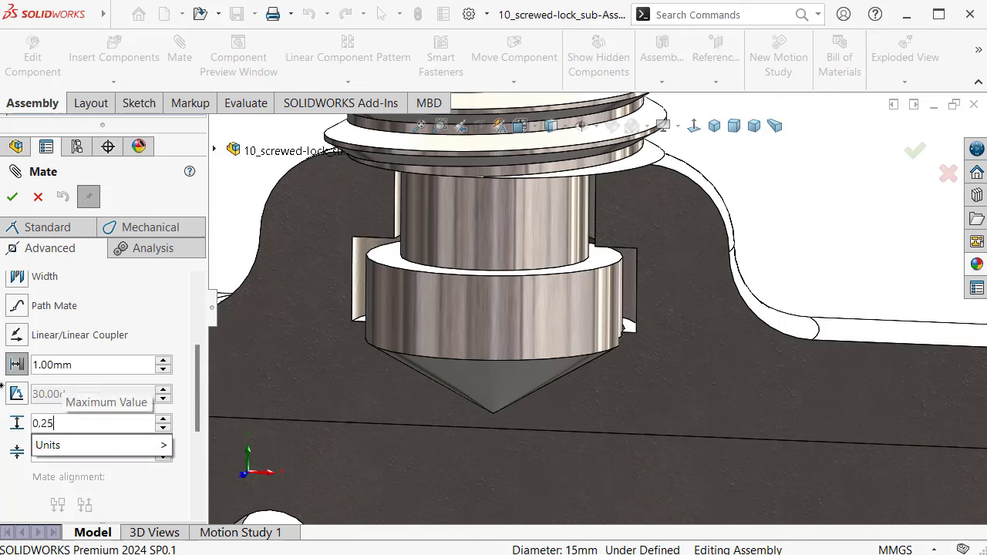
left_click(19, 475)
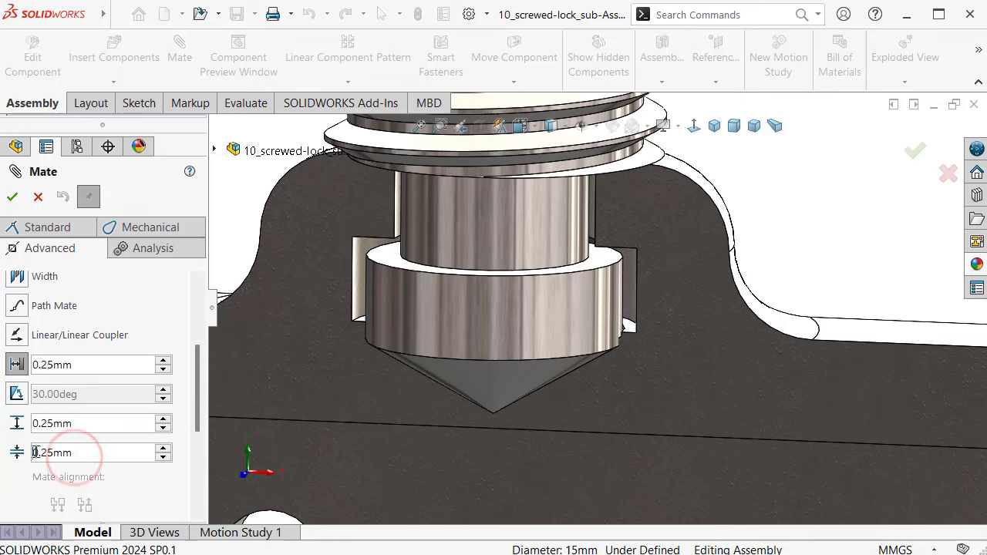
type("0")
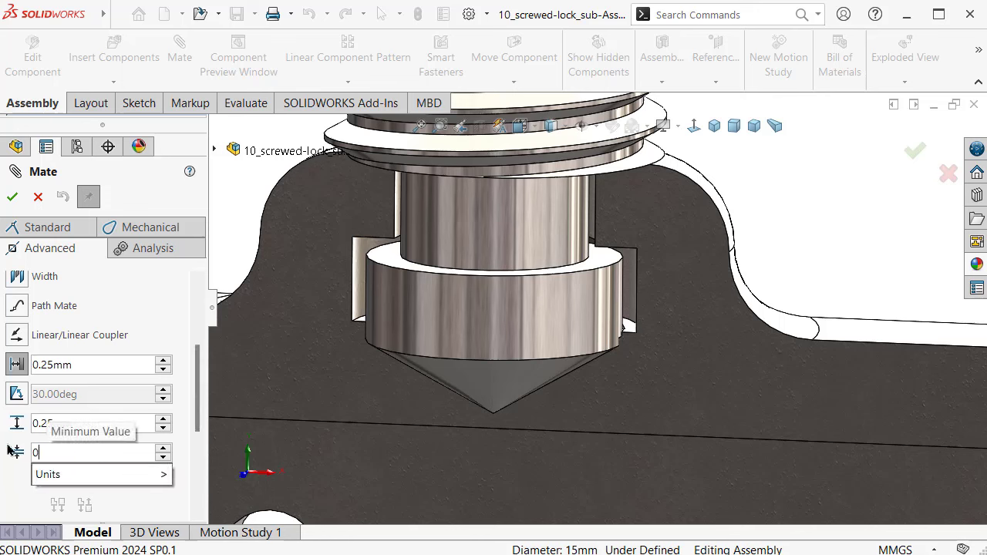
left_click(15, 482)
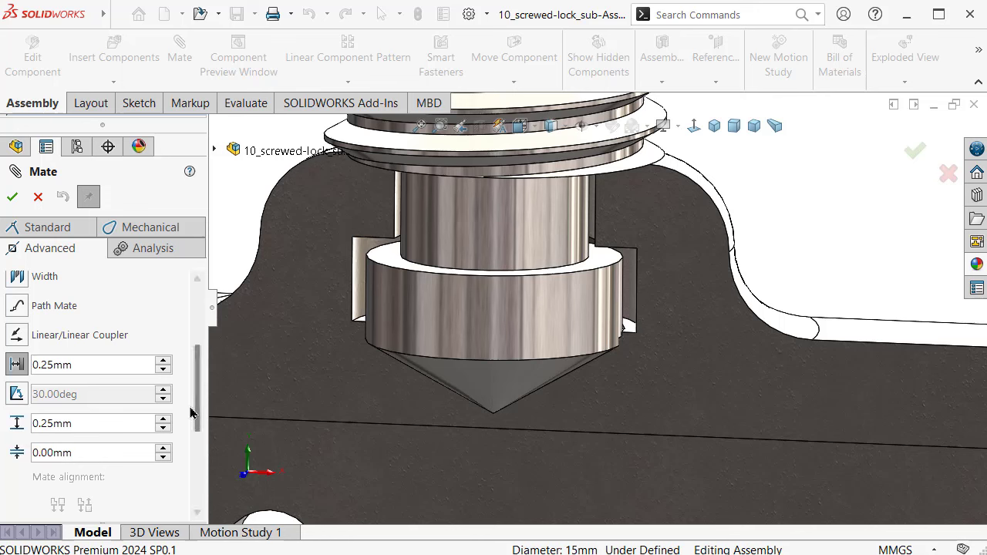
left_click_drag(196, 397, 197, 339)
- Apply the limit distance between the screw rod's collar face and the lockpad seat face
scroll(610, 315, "down", 5)
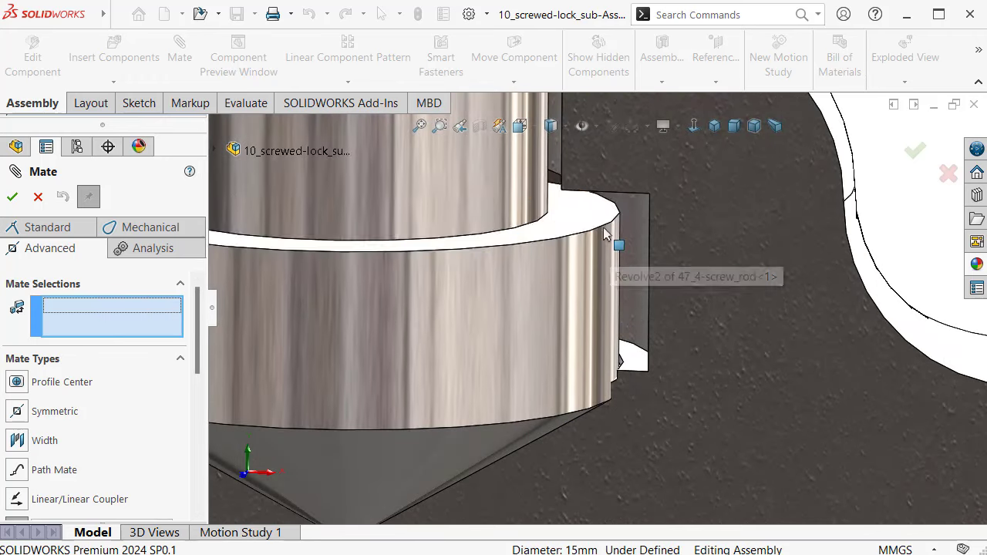
left_click(599, 248)
scroll(590, 200, "down", 1)
mouse_move(586, 171)
middle_mouse_down()
mouse_move(615, 154)
mouse_move(557, 184)
middle_mouse_up()
left_click(617, 152)
key("Escape")
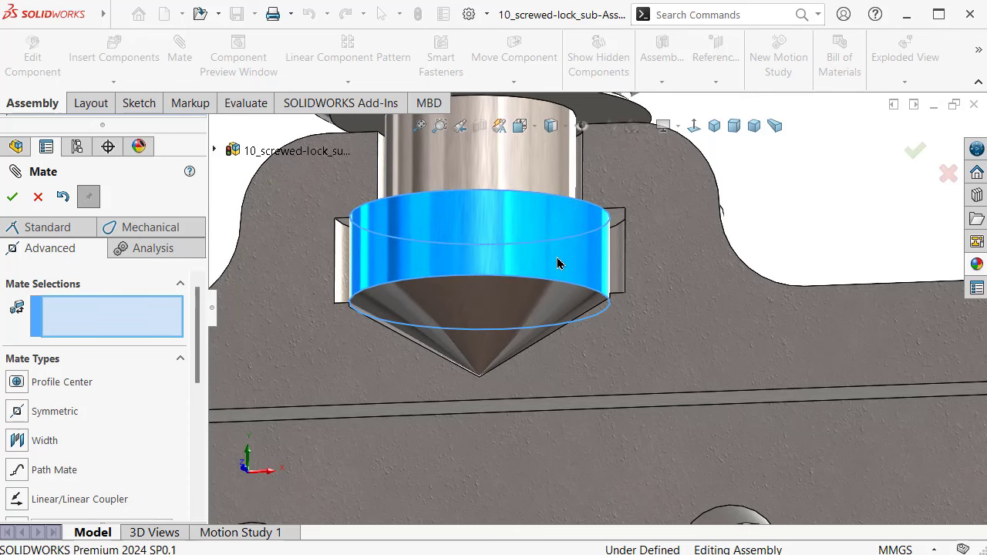
left_click(34, 198)
- Fit the assembly in view and drag the screw rod along its axis to test its travel
key("f")
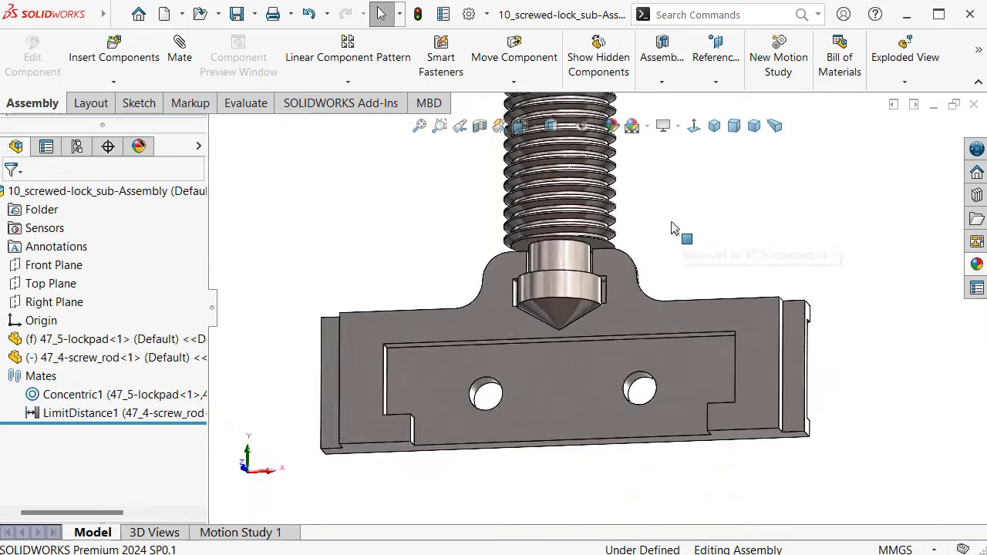
scroll(528, 285, "down", 3)
scroll(528, 285, "down", 2)
mouse_move(529, 280)
left_mouse_down()
mouse_move(548, 316)
mouse_move(848, 260)
left_mouse_up()
left_click(841, 198)
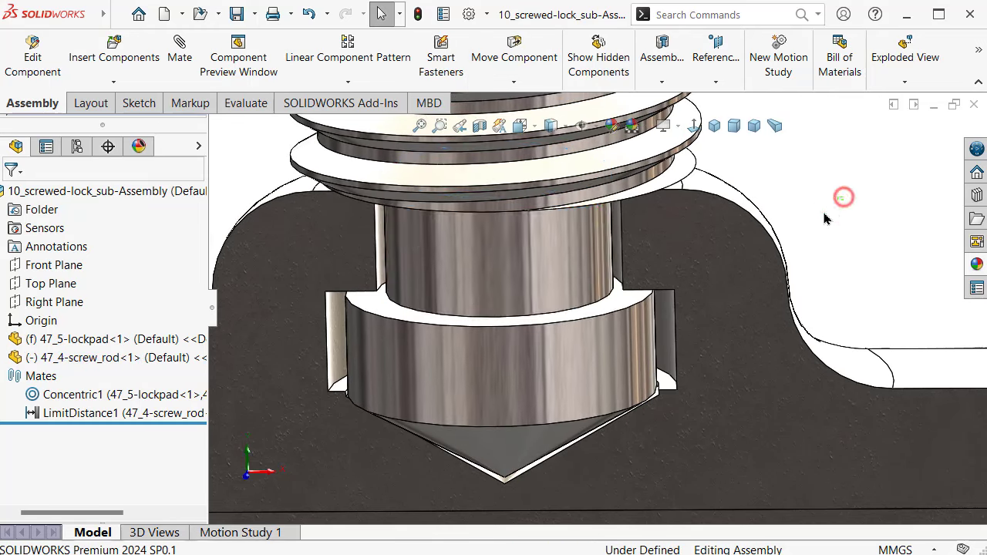
mouse_move(841, 198)
middle_mouse_down()
mouse_move(634, 282)
mouse_move(585, 324)
middle_mouse_up()
left_click_drag(584, 324, 577, 323)
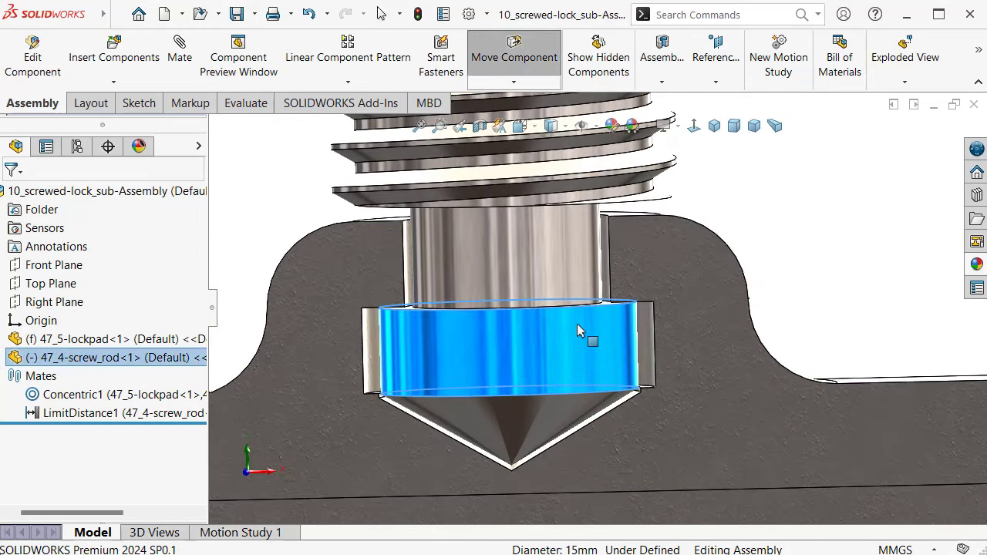
- Pull the screw rod again to check the limit, then view the lockpad at an angle
scroll(577, 323, "up", 4)
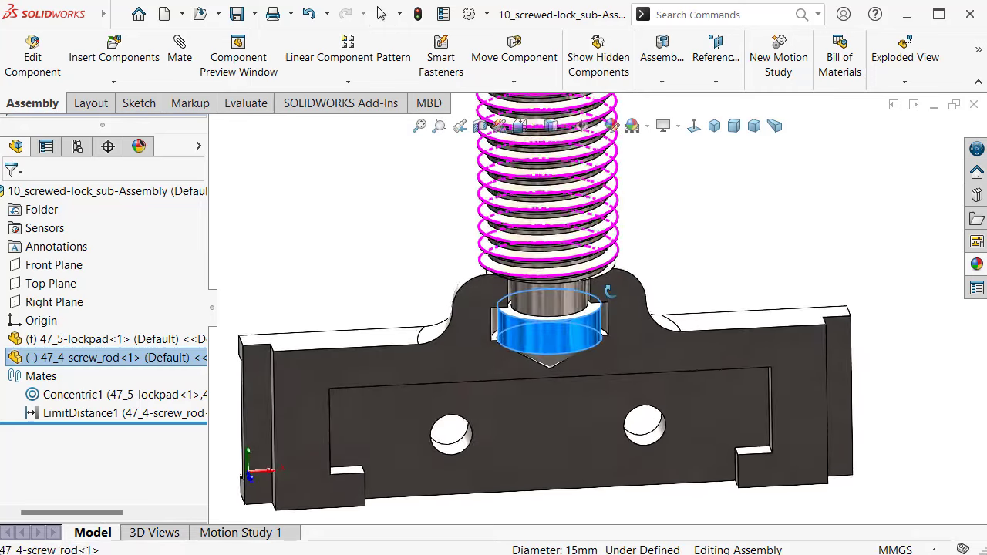
scroll(613, 239, "up", 3)
scroll(603, 204, "up", 4)
scroll(601, 202, "down", 5)
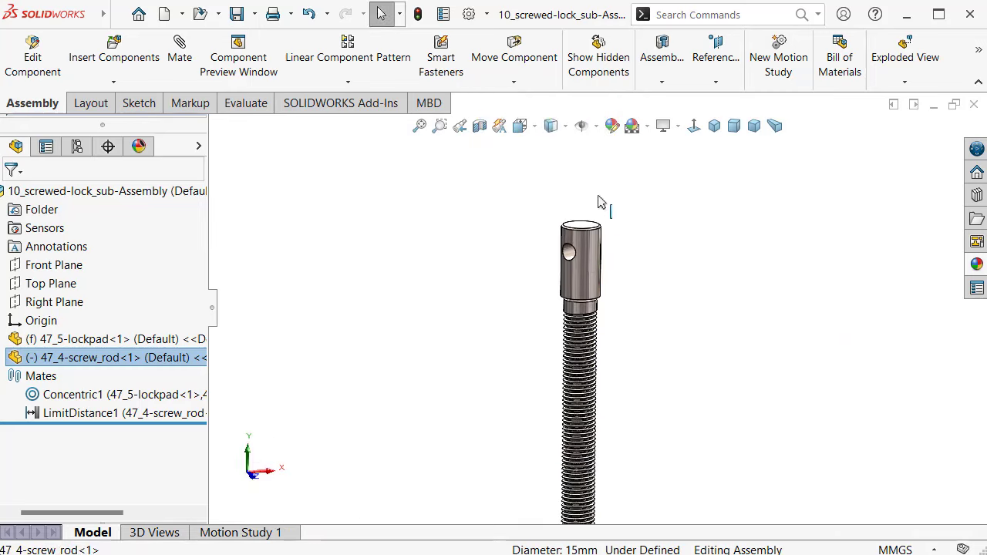
left_click_drag(587, 268, 600, 280)
left_click(500, 286)
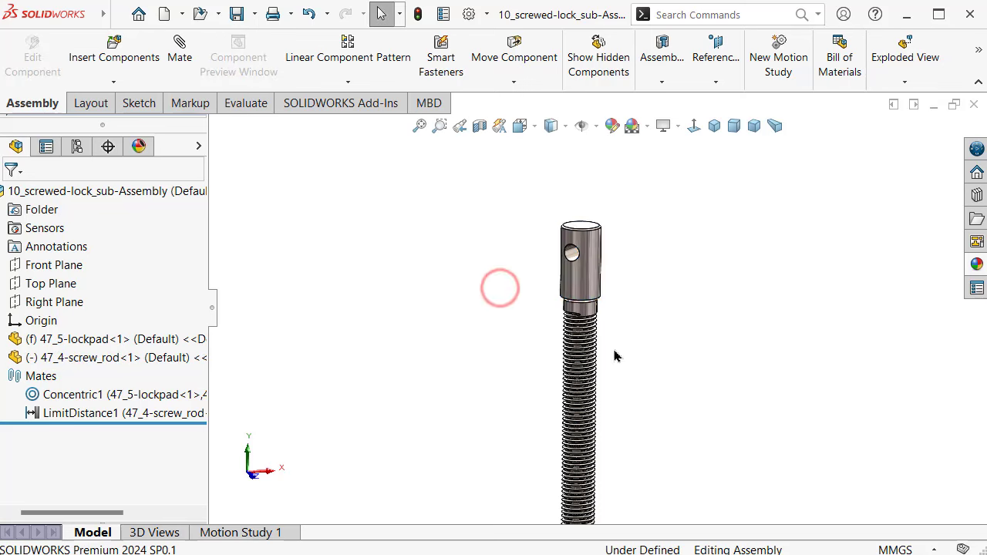
scroll(483, 336, "up", 3)
scroll(628, 481, "down", 2)
left_click_drag(628, 480, 595, 469)
scroll(578, 511, "down", 4)
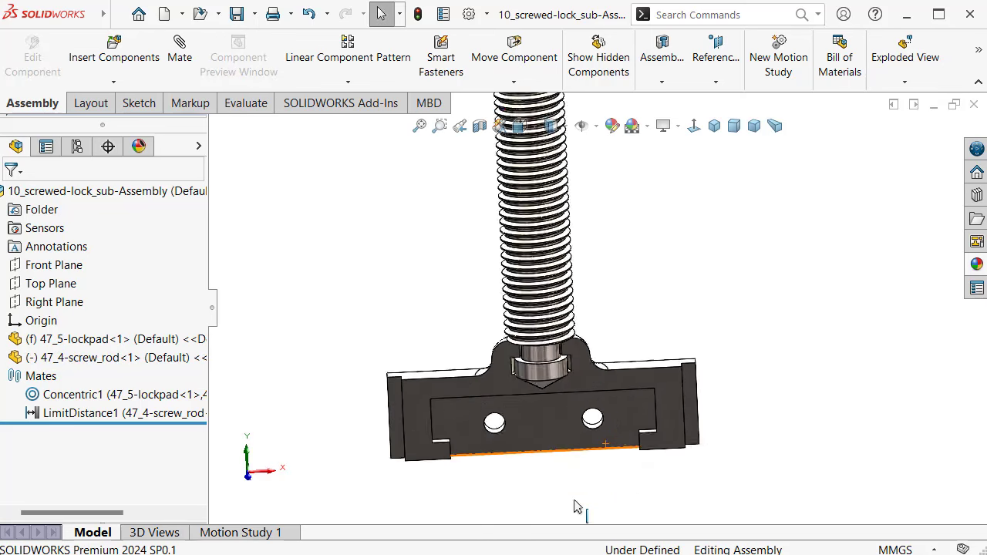
scroll(578, 511, "down", 2)
middle_click_drag(558, 360, 594, 354)
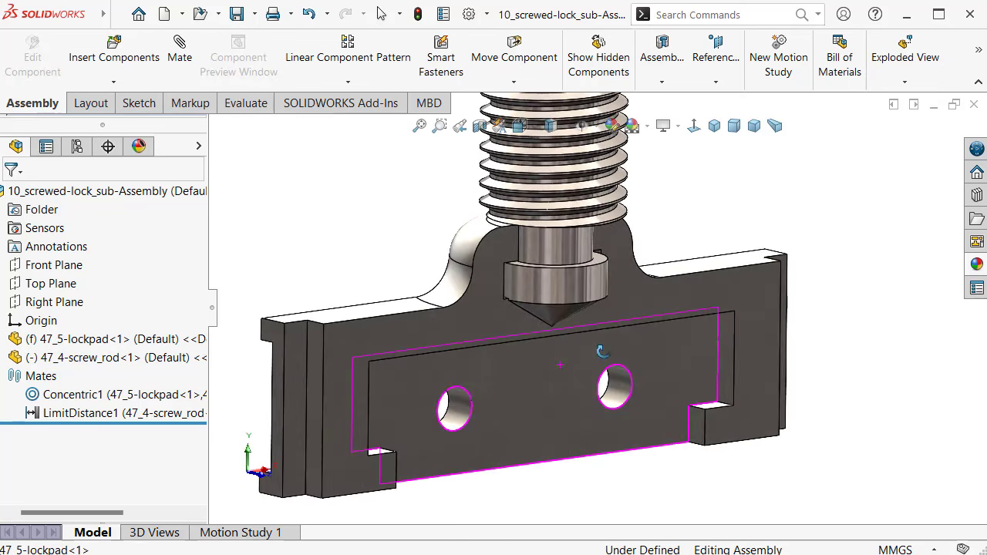
- Circular-pattern 47_5-lockpad into 2 instances over 360° around its curved boss edge
left_click(347, 83)
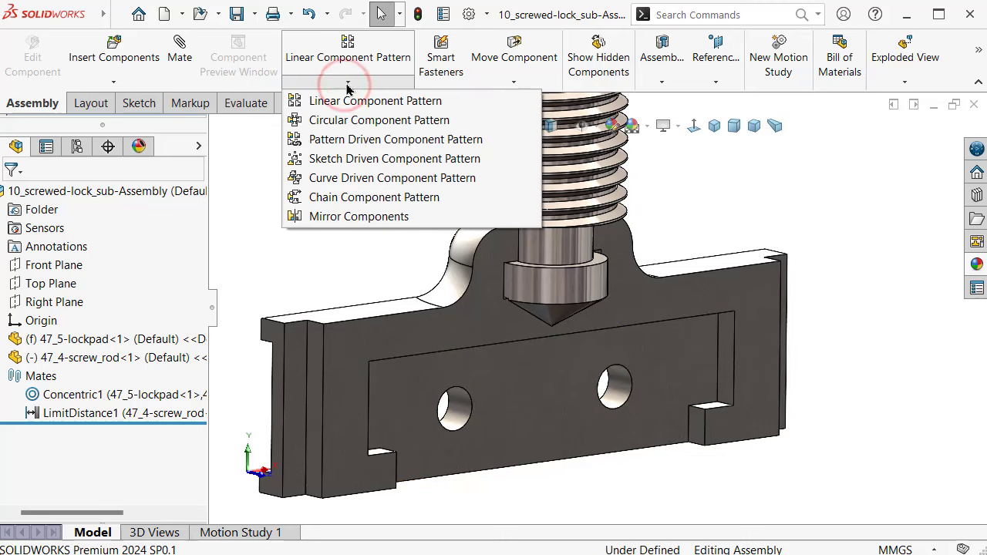
left_click(351, 121)
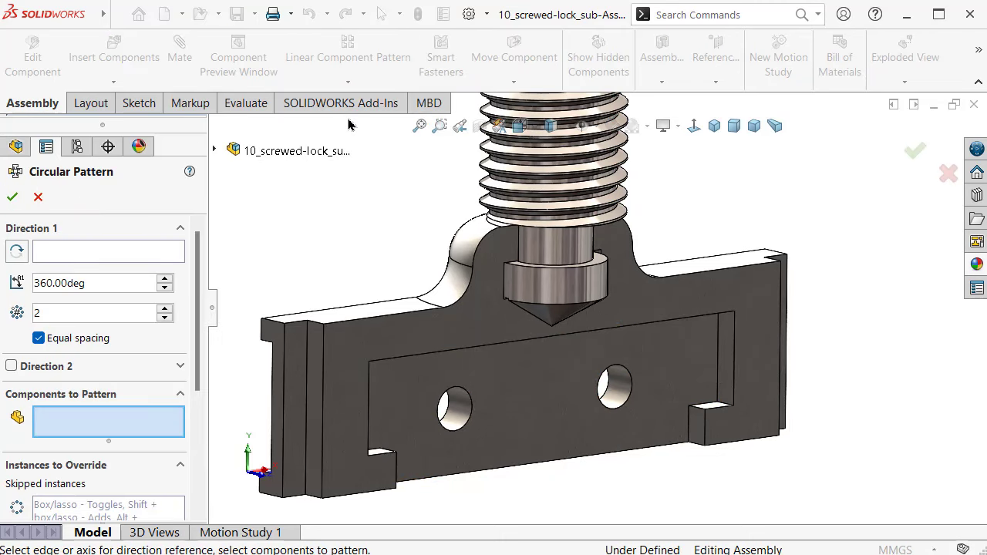
left_click(66, 252)
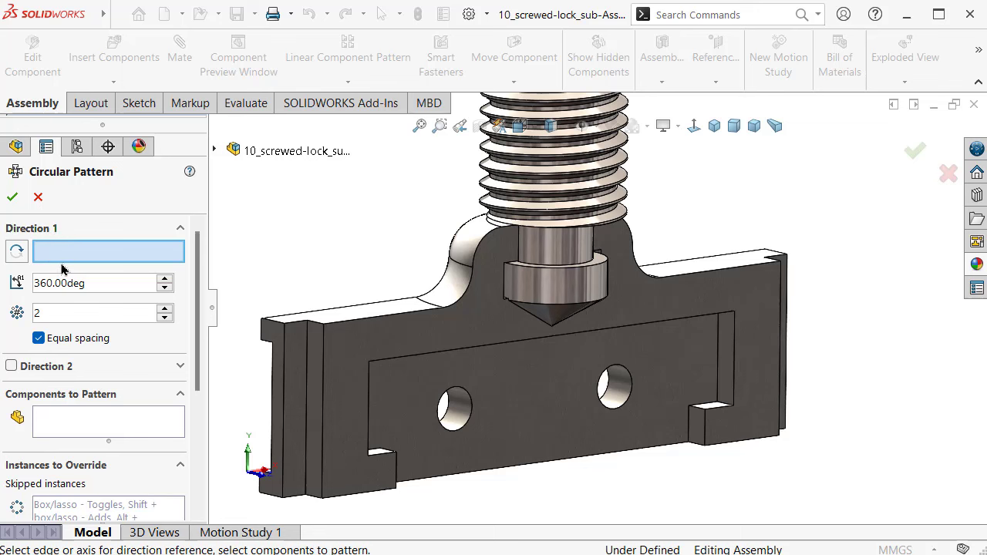
left_click(459, 266)
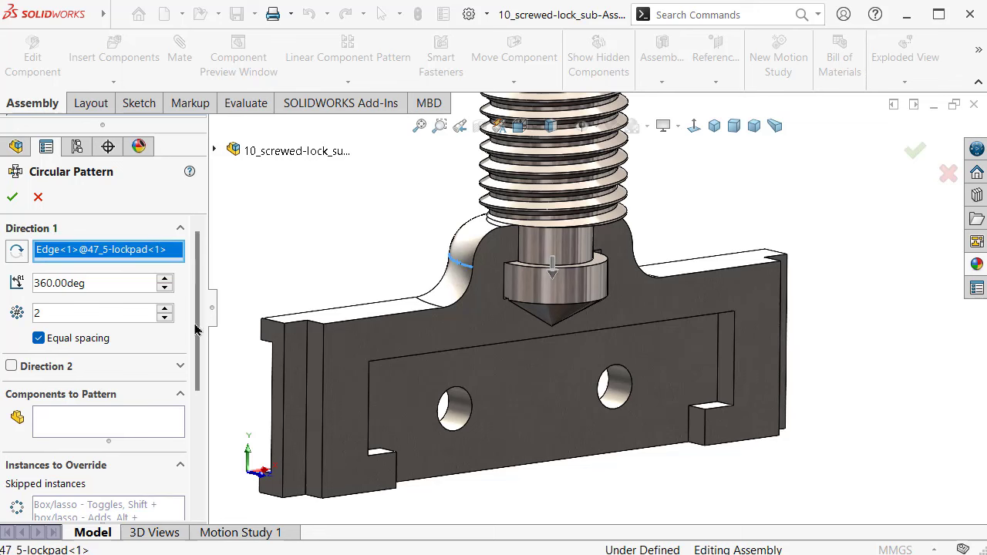
left_click_drag(198, 303, 199, 330)
left_click(129, 378)
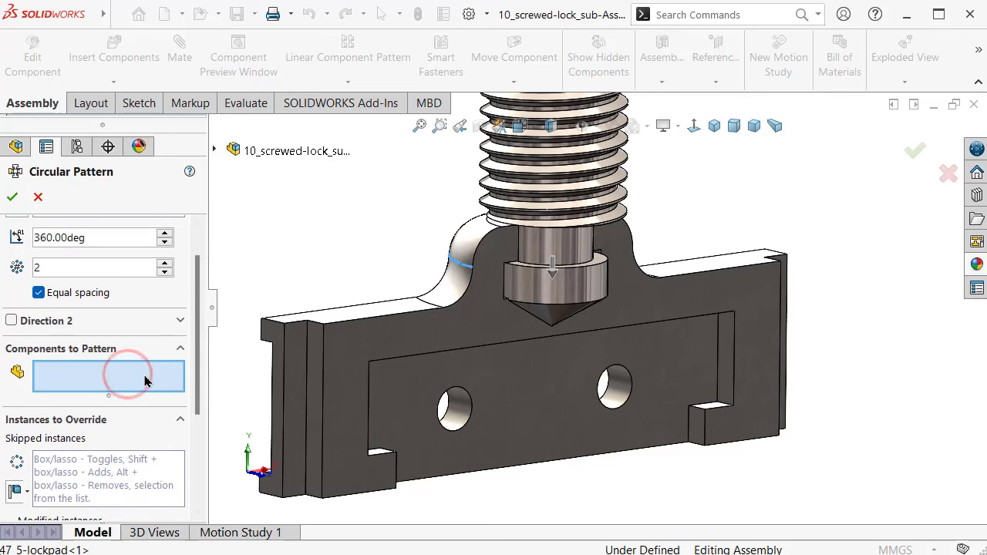
left_click(465, 374)
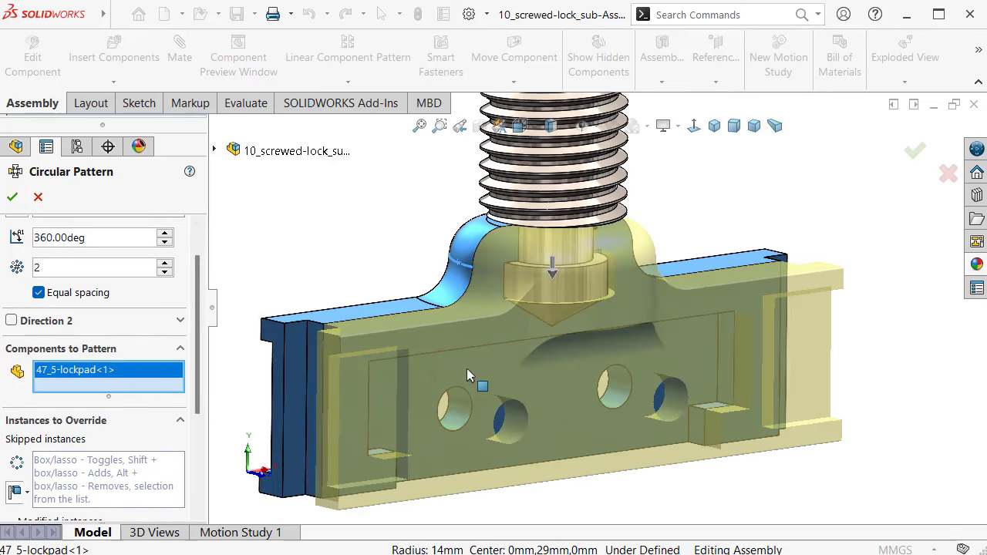
key("Return")
mouse_move(542, 238)
middle_mouse_down()
mouse_move(384, 309)
mouse_move(386, 275)
mouse_move(474, 220)
mouse_move(483, 232)
middle_mouse_up()
scroll(479, 232, "up", 5)
middle_click_drag(535, 152, 558, 206)
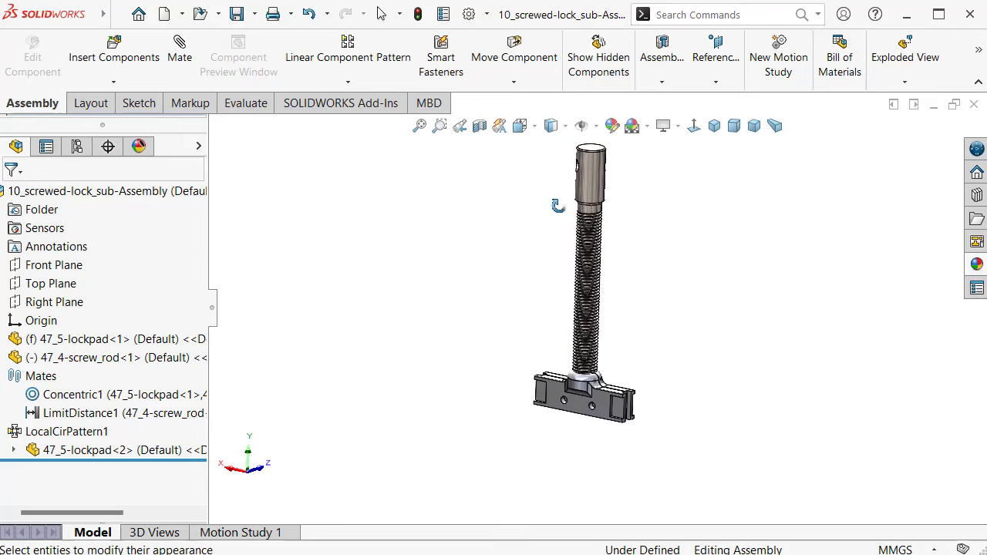
- Insert the 47_6-screw_lock part into the assembly
left_click(104, 58)
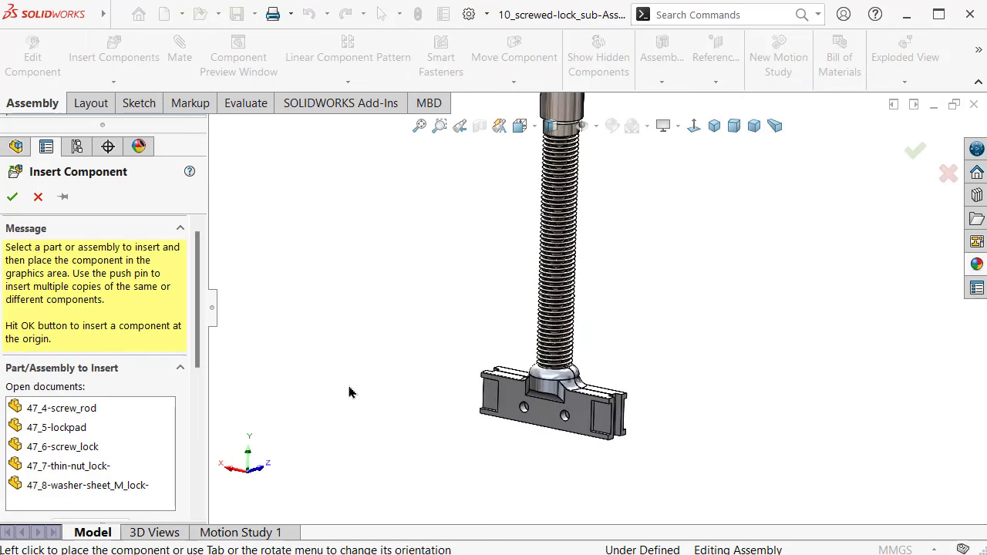
left_click(77, 448)
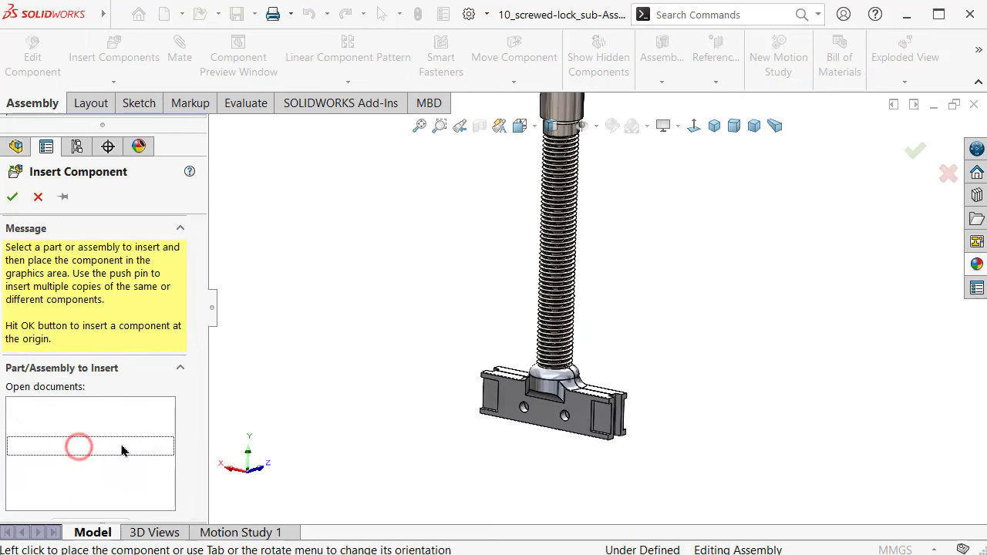
left_click(456, 437)
scroll(475, 430, "down", 5)
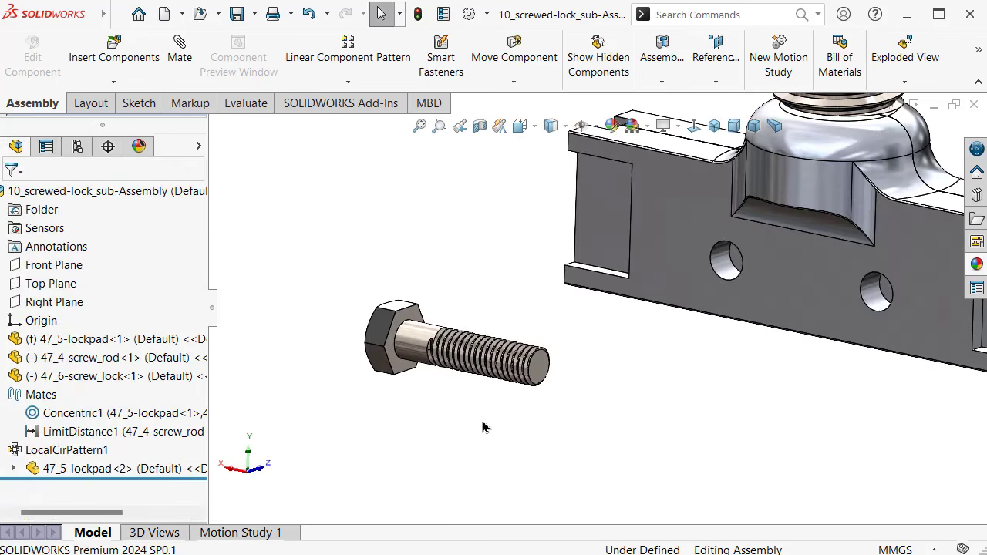
left_click(415, 343)
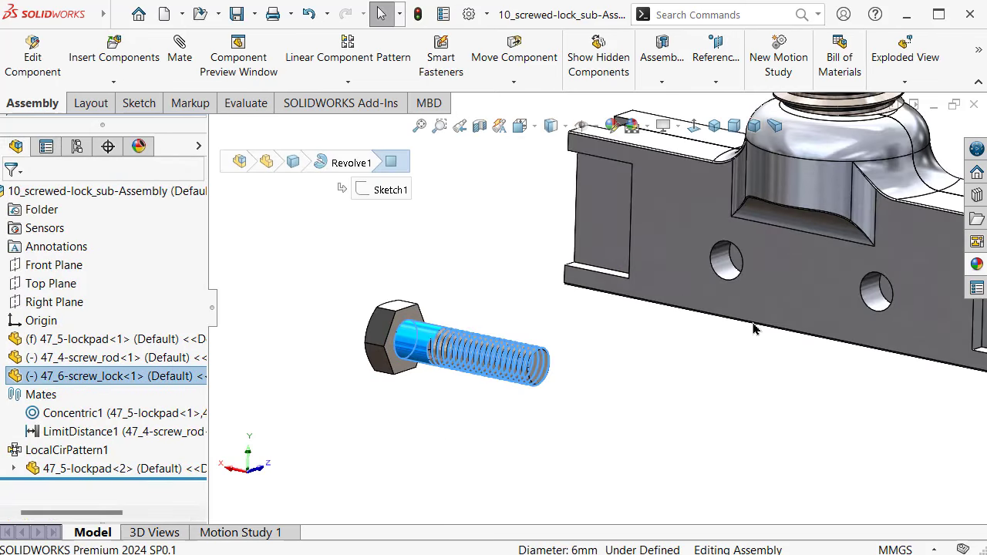
- Make the screw_lock concentric with the lockpad hole
left_click(715, 125)
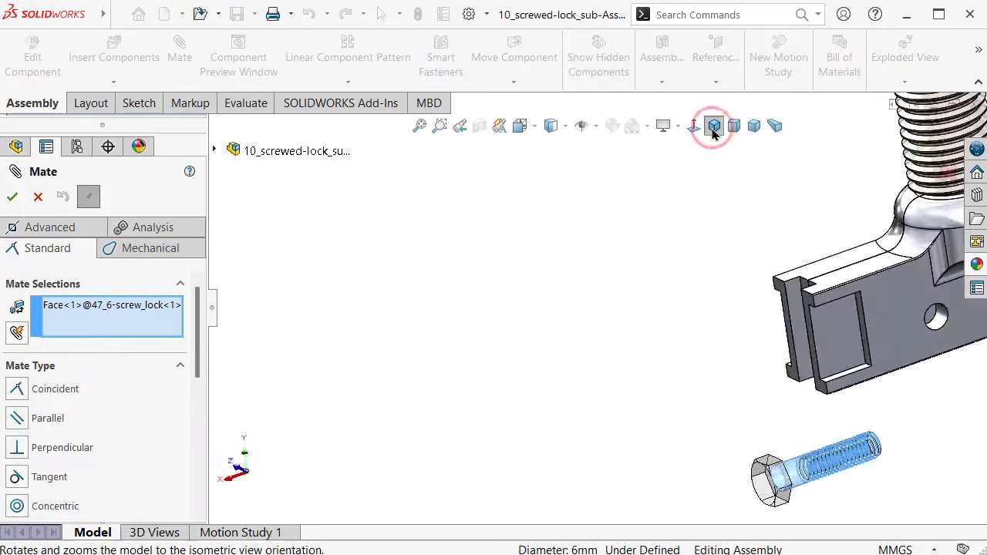
scroll(601, 386, "down", 4)
scroll(540, 323, "down", 2)
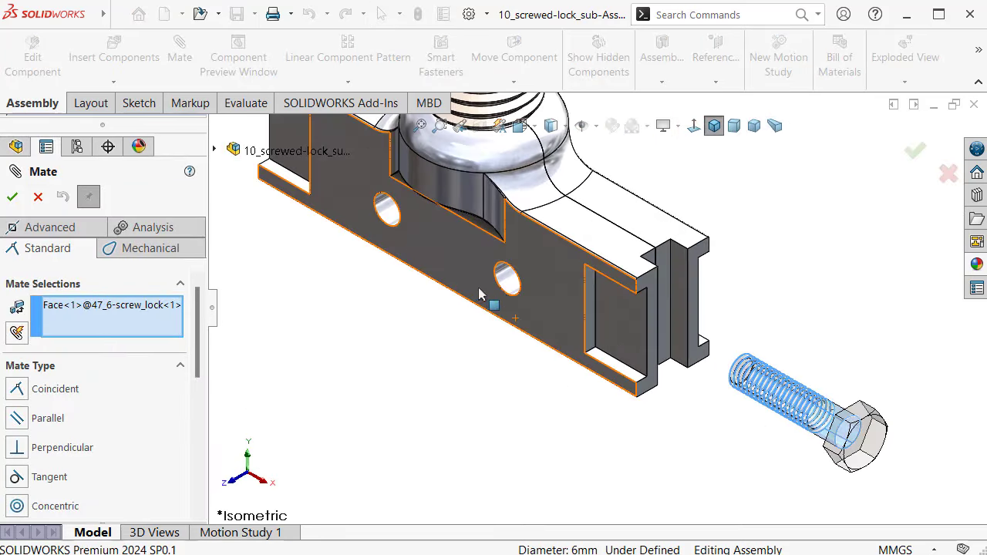
left_click(502, 281)
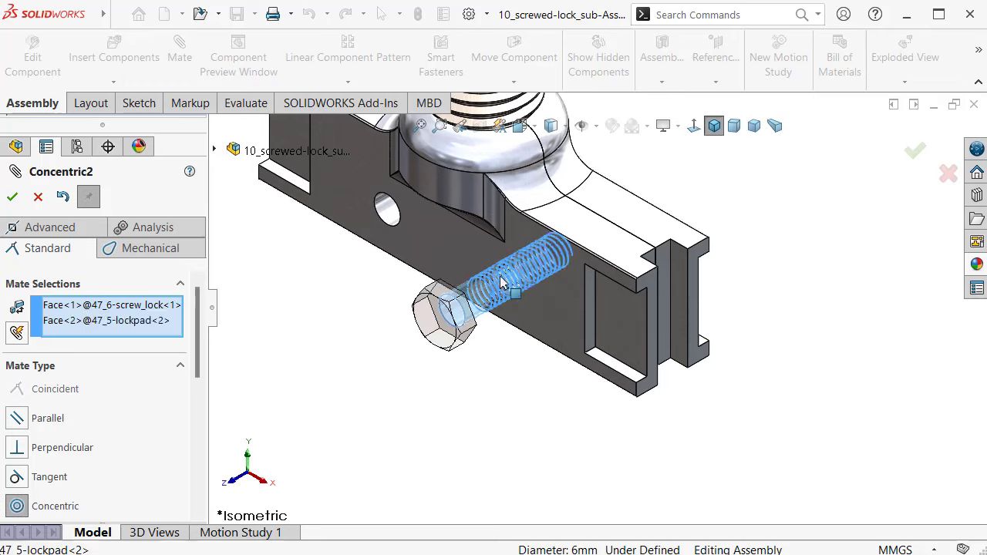
left_click(737, 237)
- Seat the screw head flat against the lockpad face with a Coincident mate
middle_click_drag(522, 311, 456, 328)
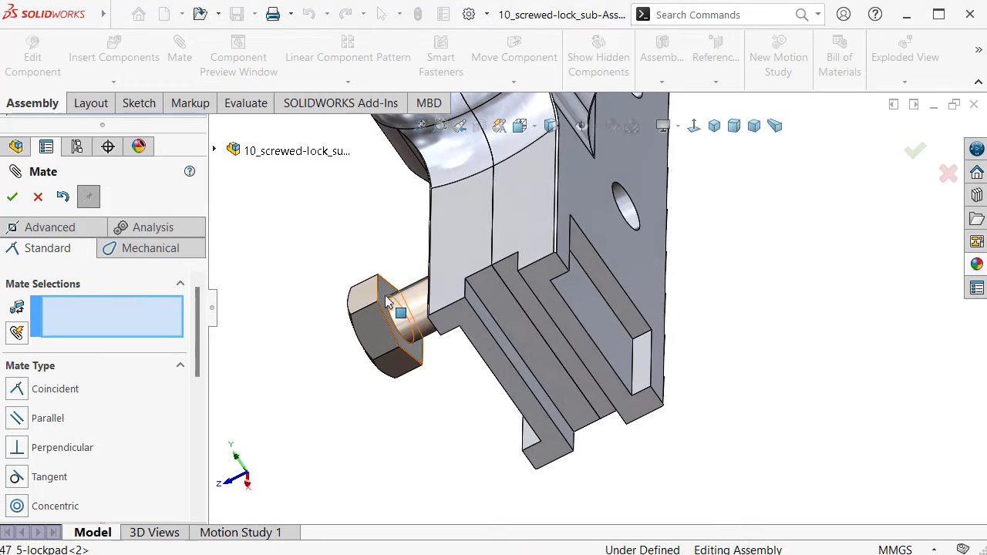
left_click(388, 302)
middle_click_drag(386, 300, 466, 247)
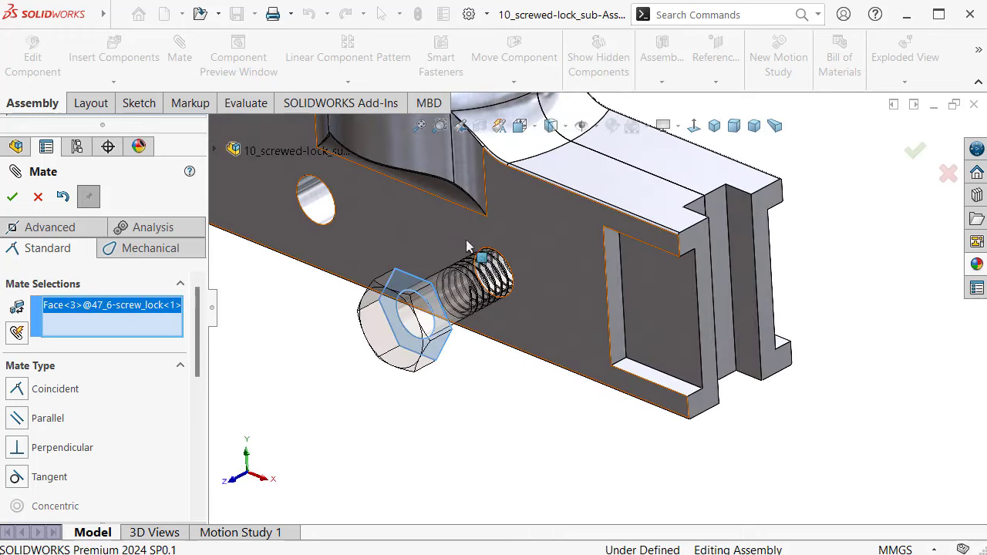
left_click(527, 234)
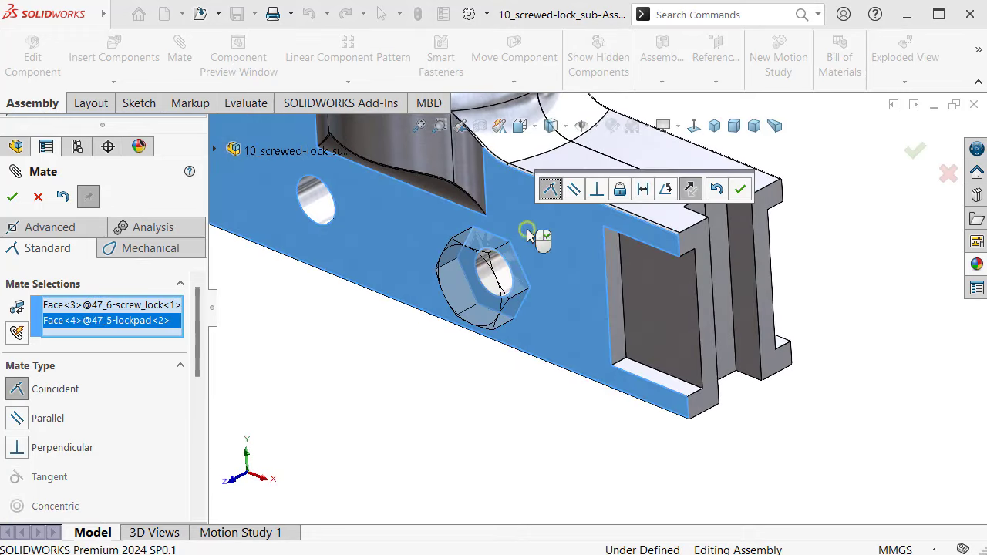
left_click(691, 190)
middle_click_drag(680, 255, 800, 275)
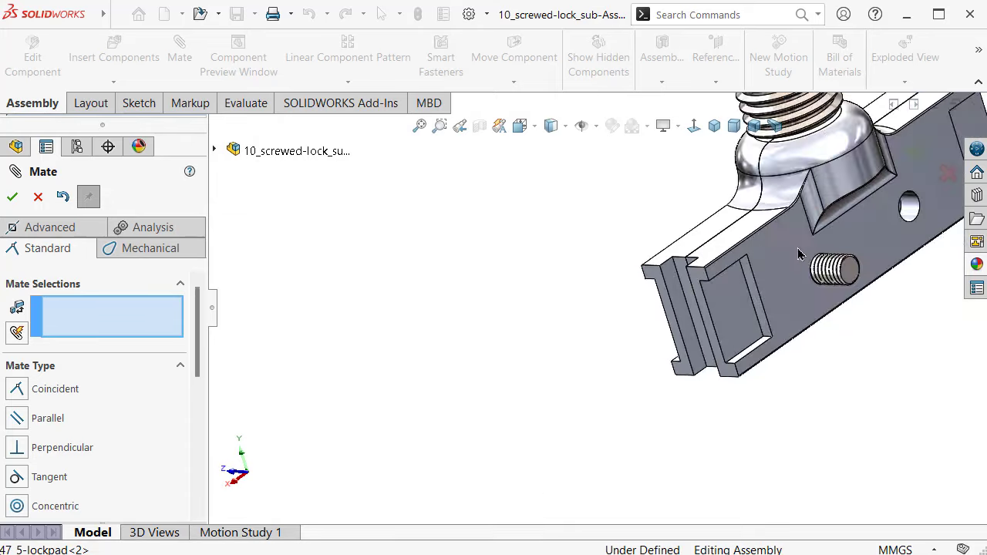
scroll(800, 275, "down", 2)
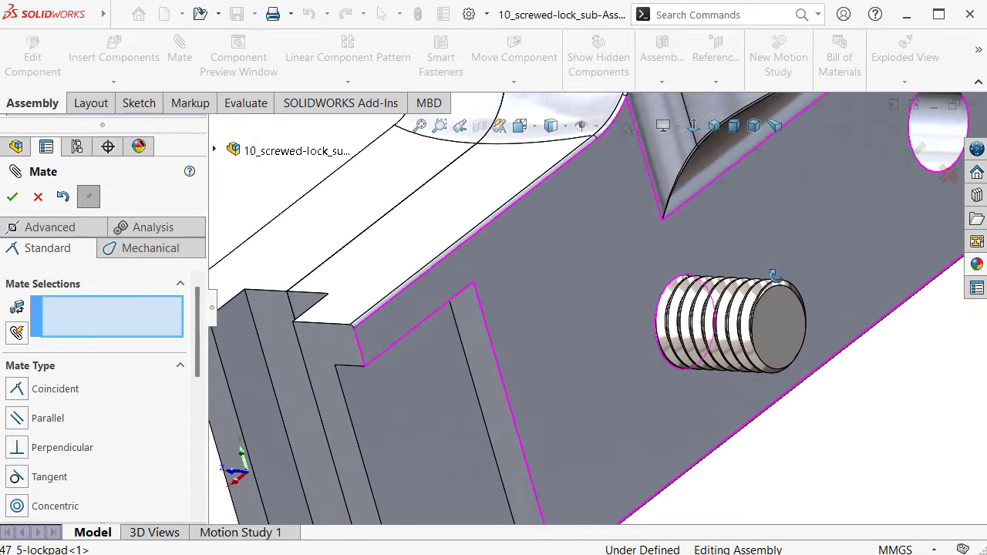
left_click(14, 198)
left_click(114, 58)
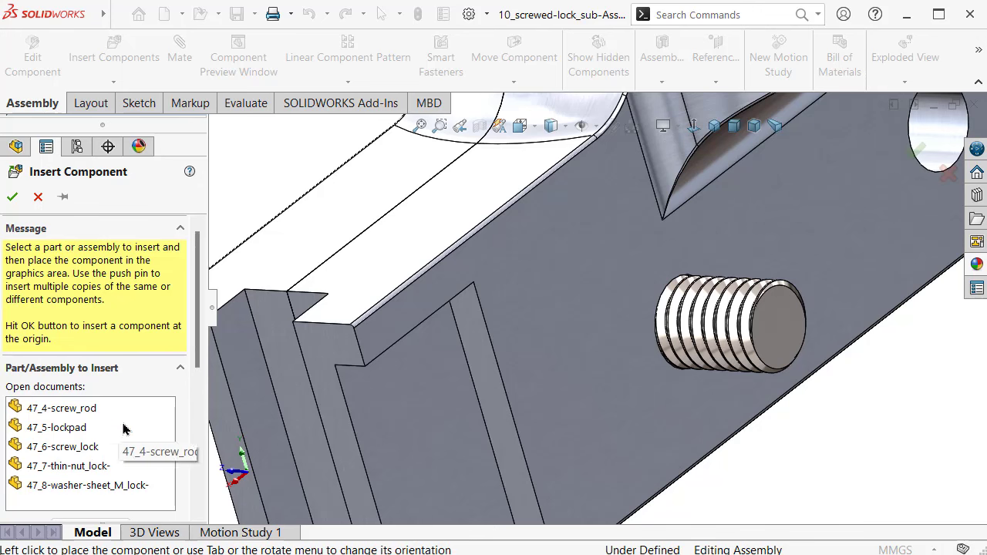
- Insert the 47_8-washer-sheet_M_lock- part near the screw
left_click(123, 484)
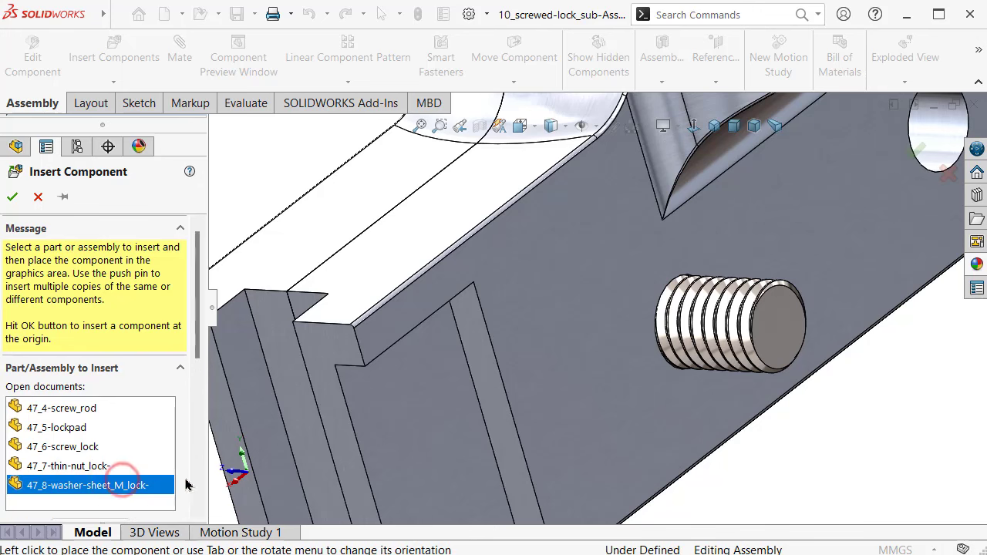
scroll(780, 417, "up", 2)
left_click(770, 423)
scroll(770, 423, "down", 2)
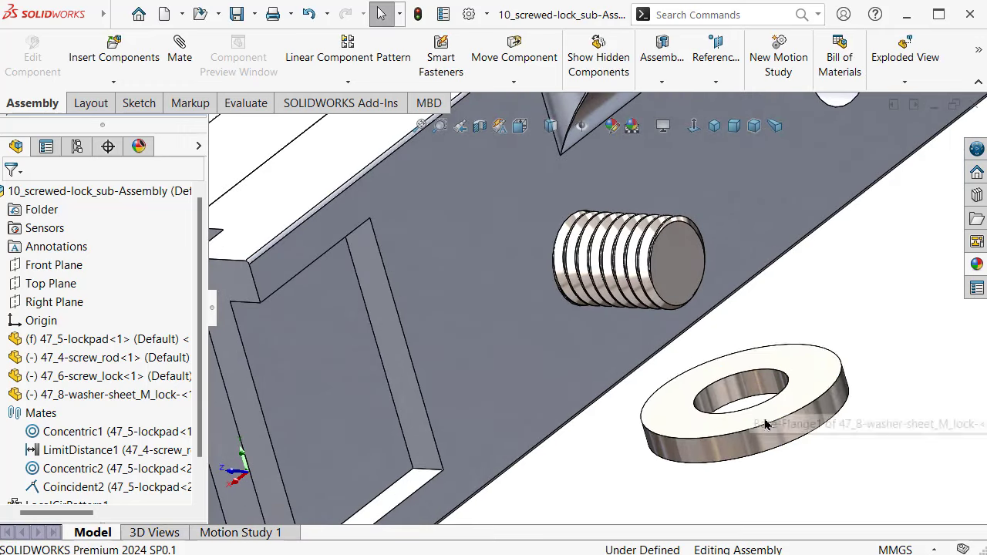
scroll(767, 385, "down", 2)
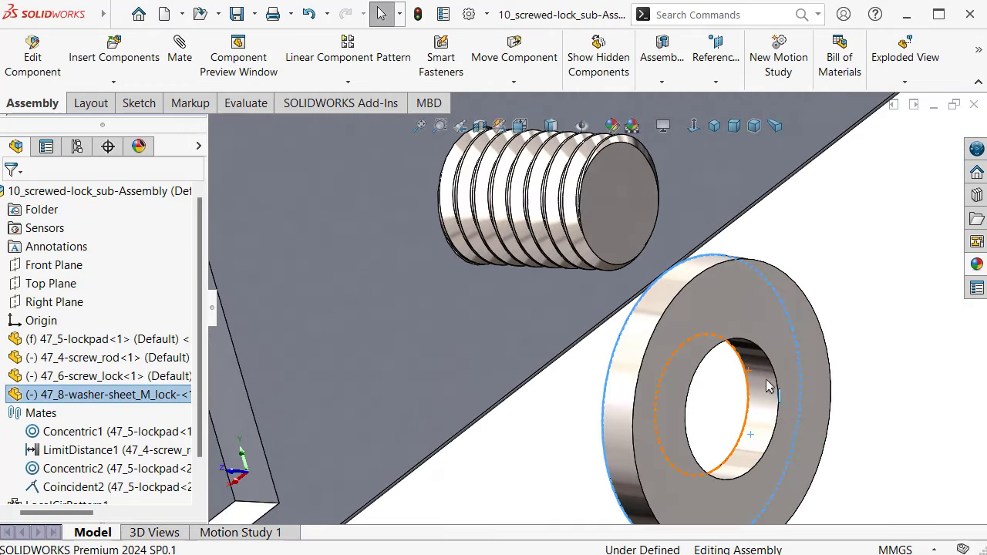
- Make the washer's bore concentric with the screw thread
left_click(771, 397)
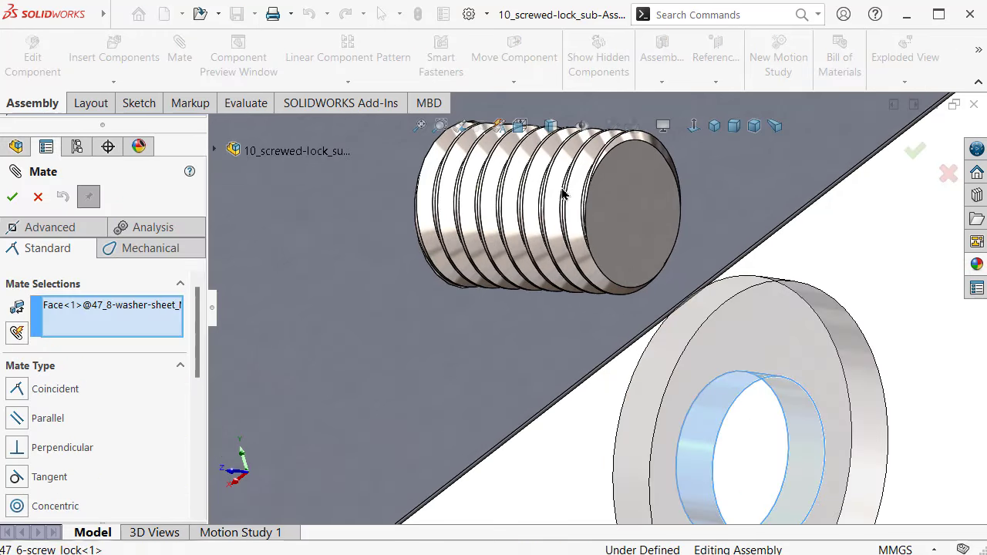
scroll(547, 176, "down", 5)
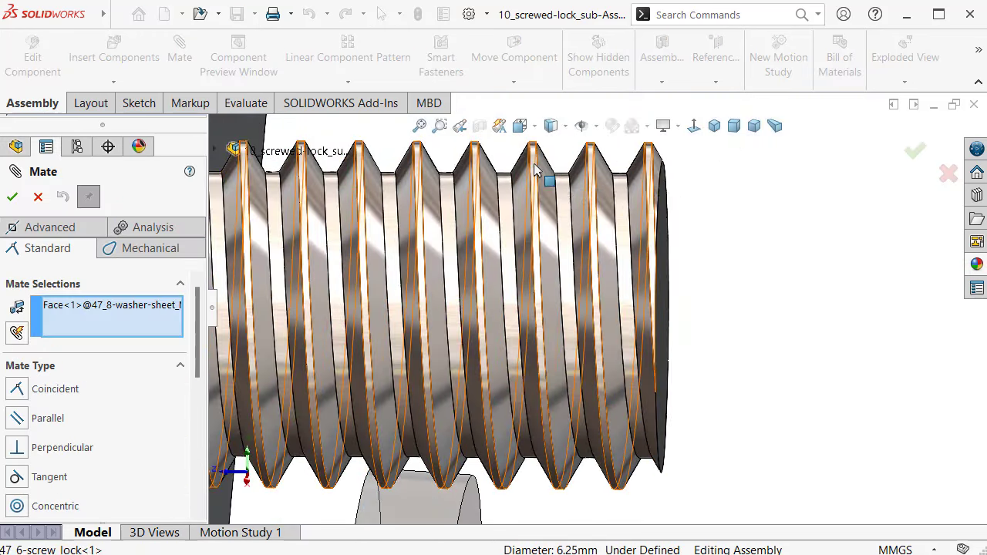
left_click(537, 169)
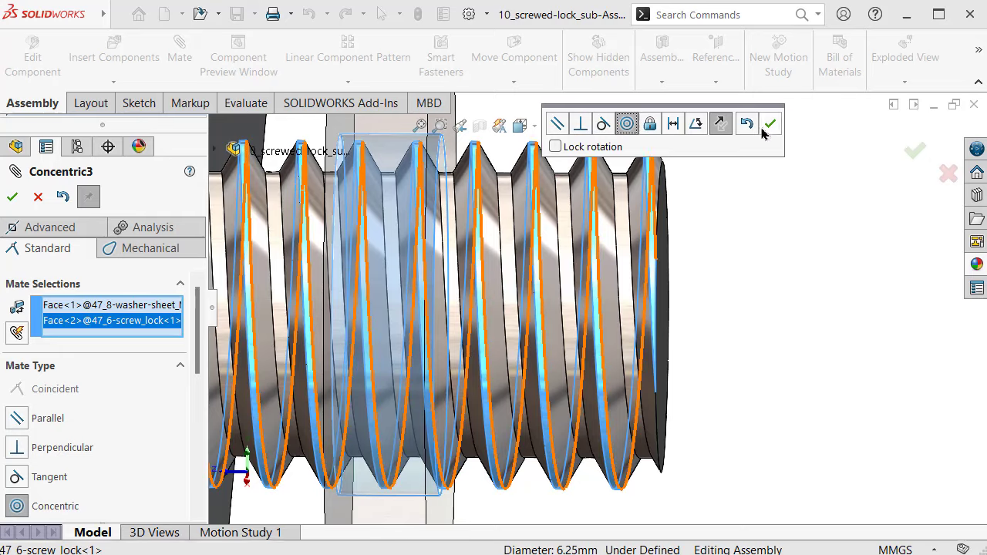
left_click(769, 124)
- Seat the washer's flat face against the lockpad face with a Coincident mate
mouse_move(452, 209)
middle_mouse_down()
mouse_move(462, 202)
mouse_move(452, 214)
mouse_move(293, 228)
middle_mouse_up()
left_click(456, 199)
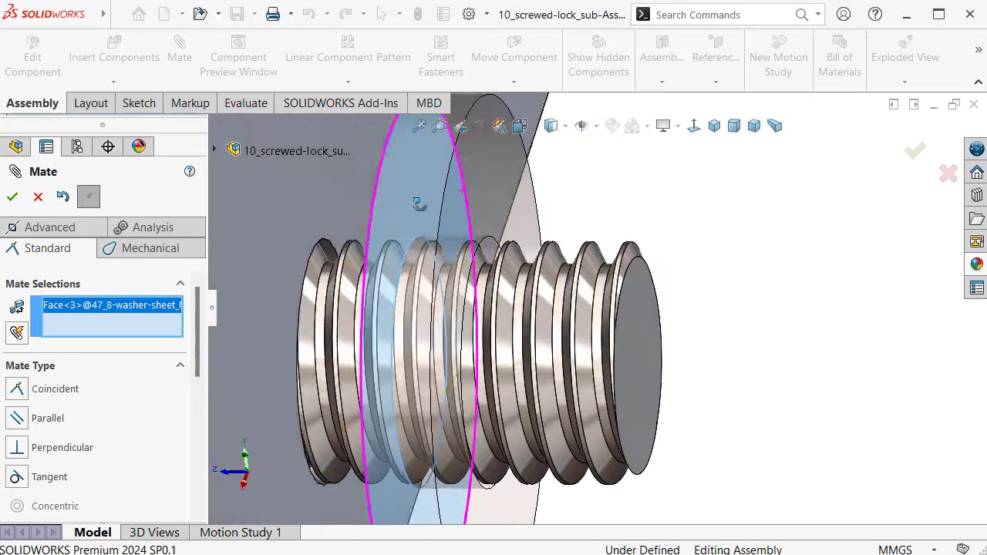
left_click(290, 226)
left_click(269, 186)
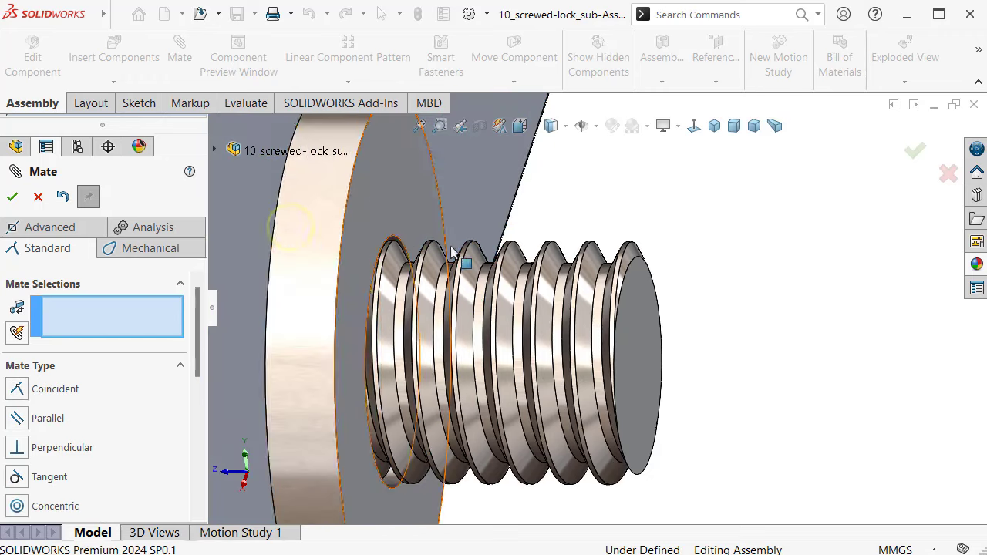
left_click(911, 152)
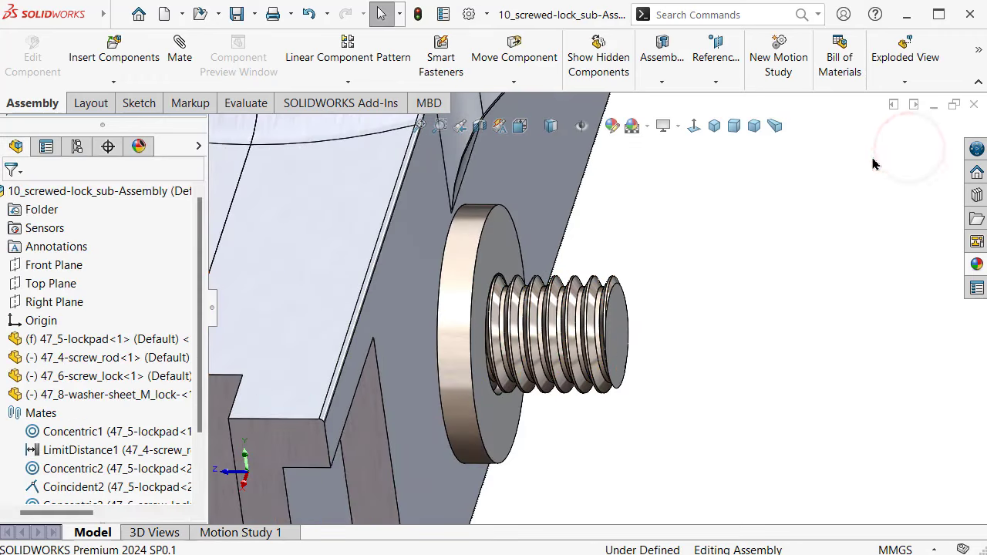
- Insert the 47_7-thin-nut_lock- part beside the screw and select it
left_click(110, 68)
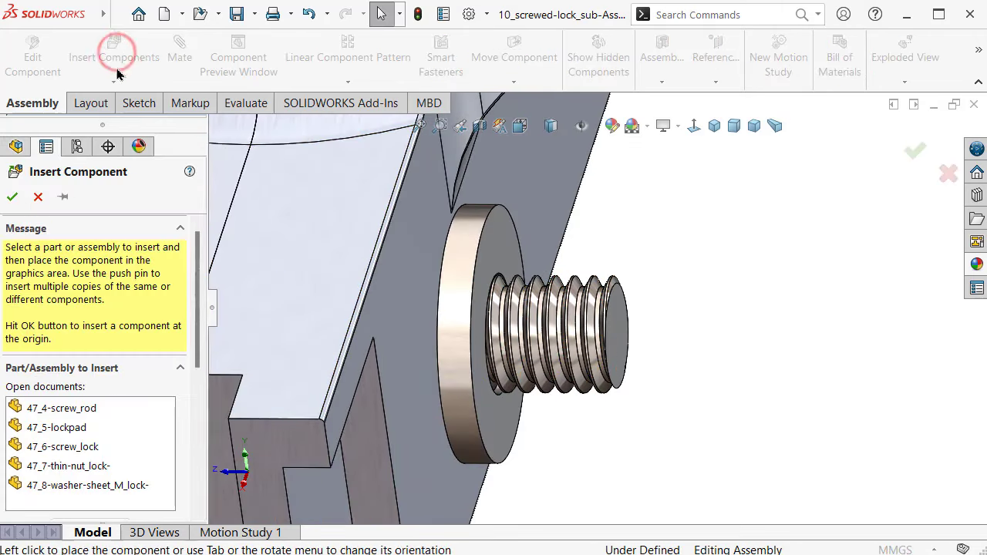
left_click(70, 469)
left_click(693, 337)
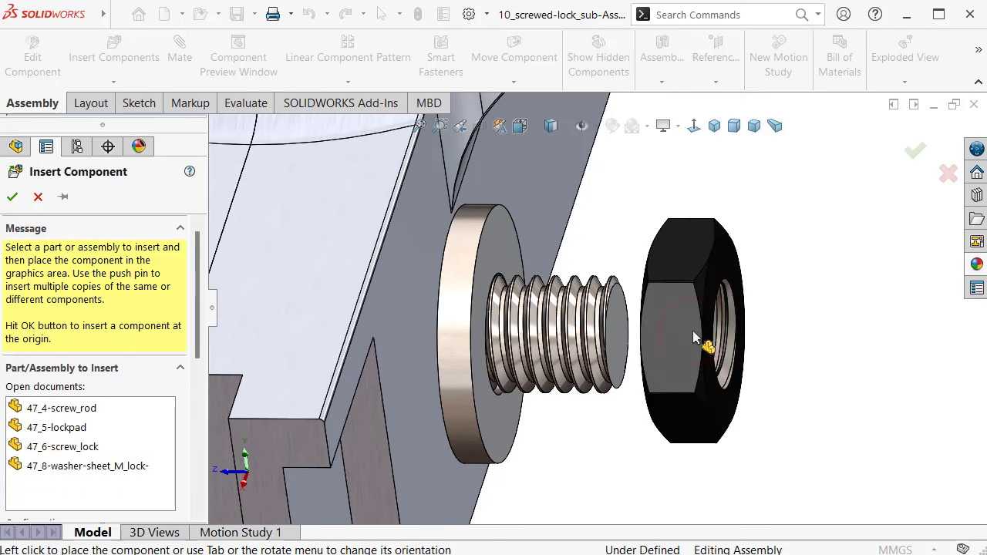
scroll(691, 328, "down", 2)
scroll(683, 311, "down", 2)
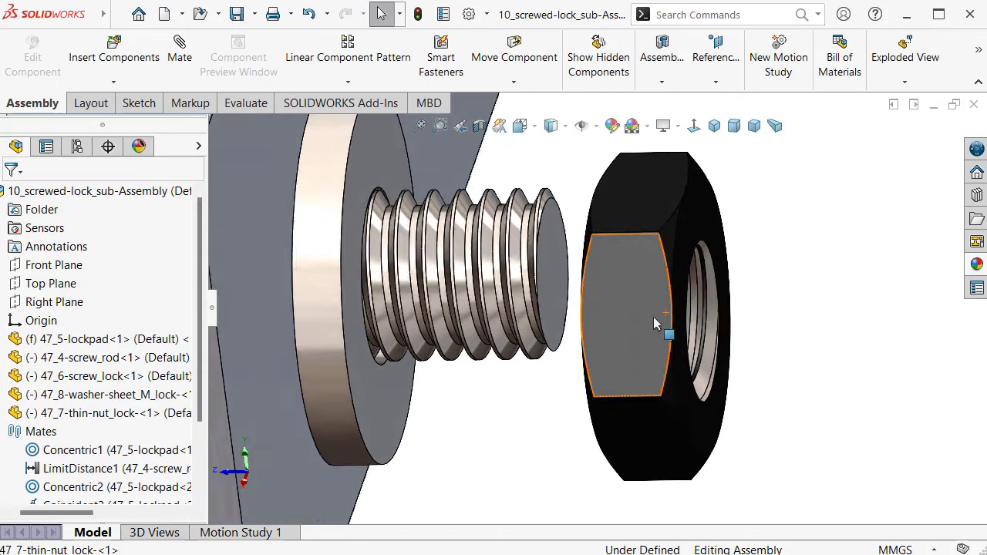
scroll(653, 316, "down", 3)
scroll(716, 244, "down", 3)
scroll(660, 219, "down", 2)
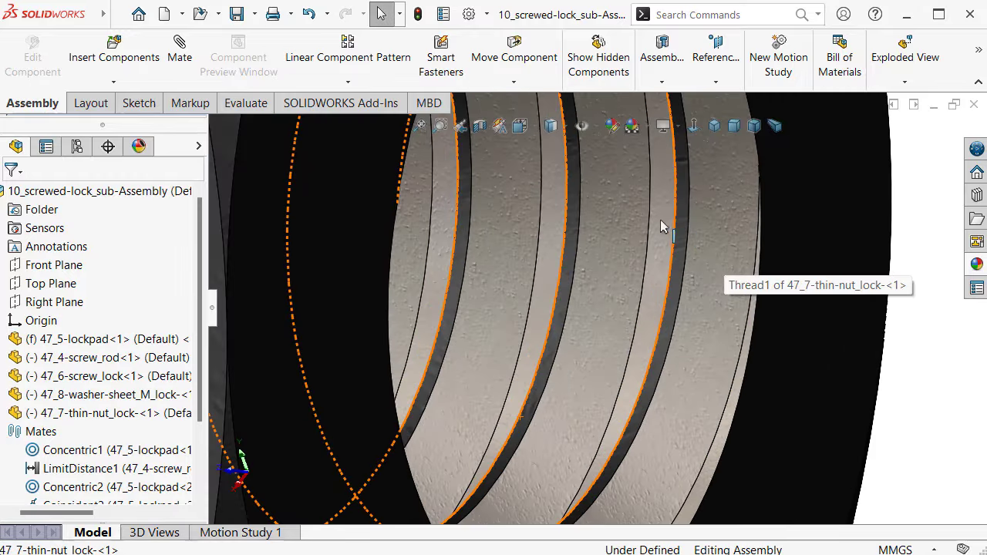
left_click(665, 232)
scroll(667, 251, "up", 4)
scroll(667, 251, "up", 3)
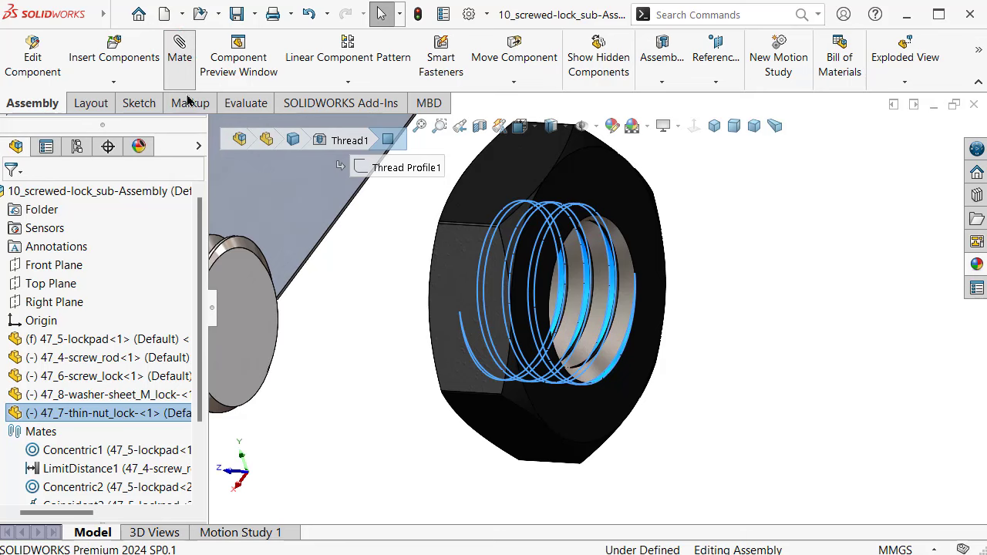
- Add a Tangent mate between the nut's threaded bore and the screw thread
left_click(179, 58)
scroll(351, 285, "up", 3)
scroll(351, 285, "down", 4)
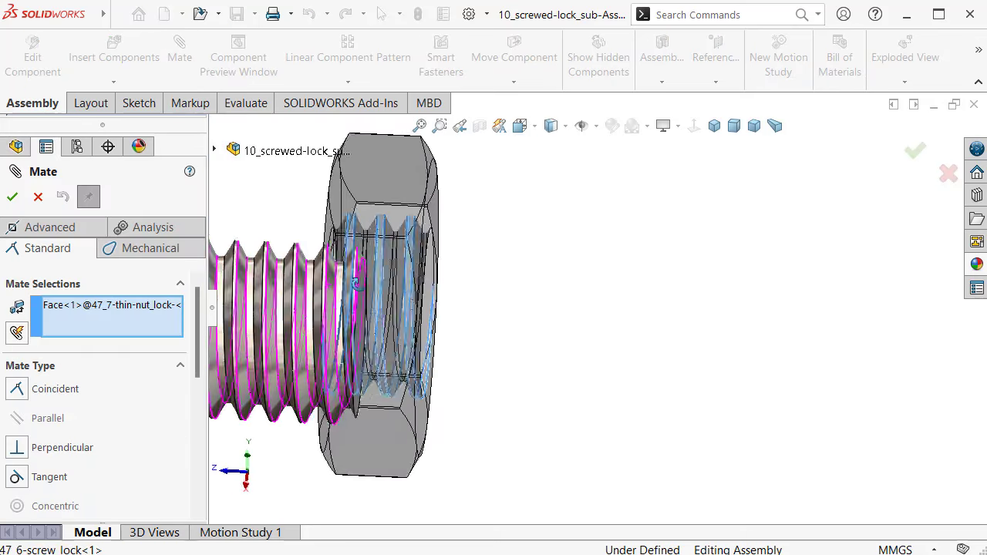
scroll(358, 270, "down", 3)
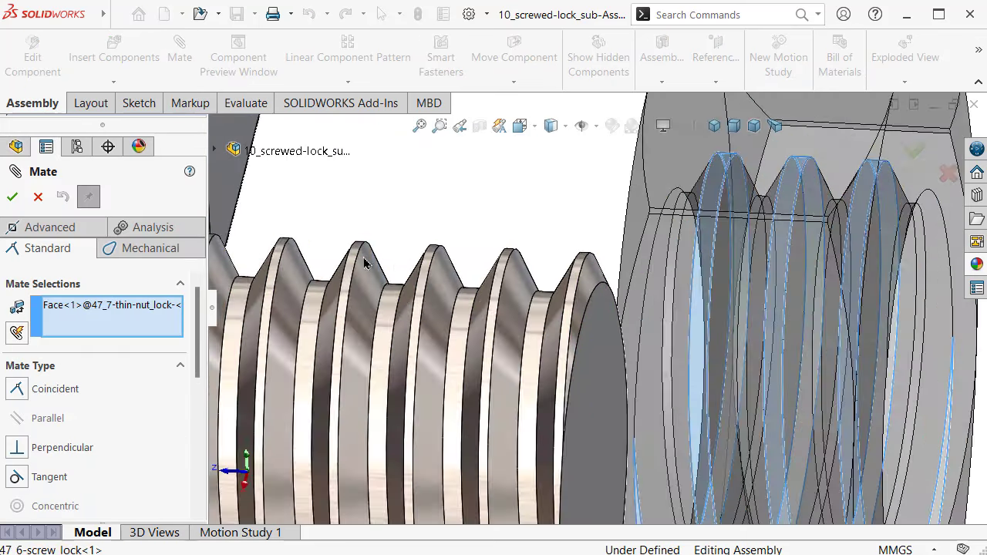
left_click(433, 263)
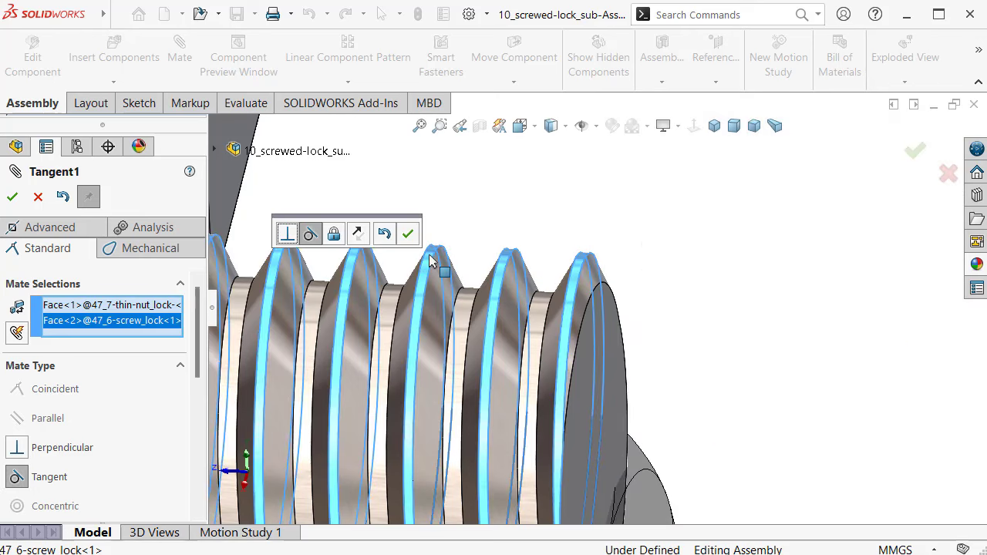
left_click(408, 234)
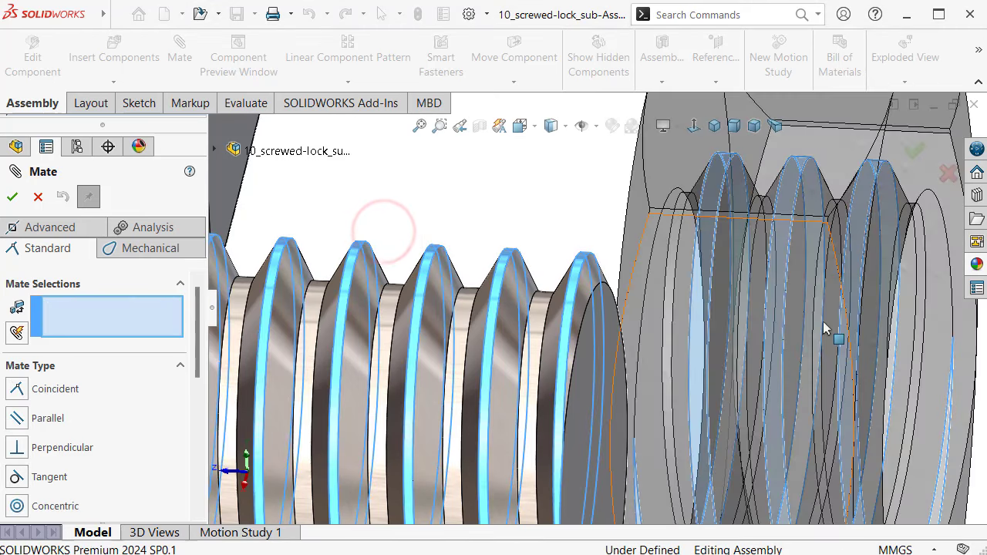
- Make the nut's thread face concentric with the screw thread
scroll(795, 293, "down", 3)
scroll(698, 331, "down", 3)
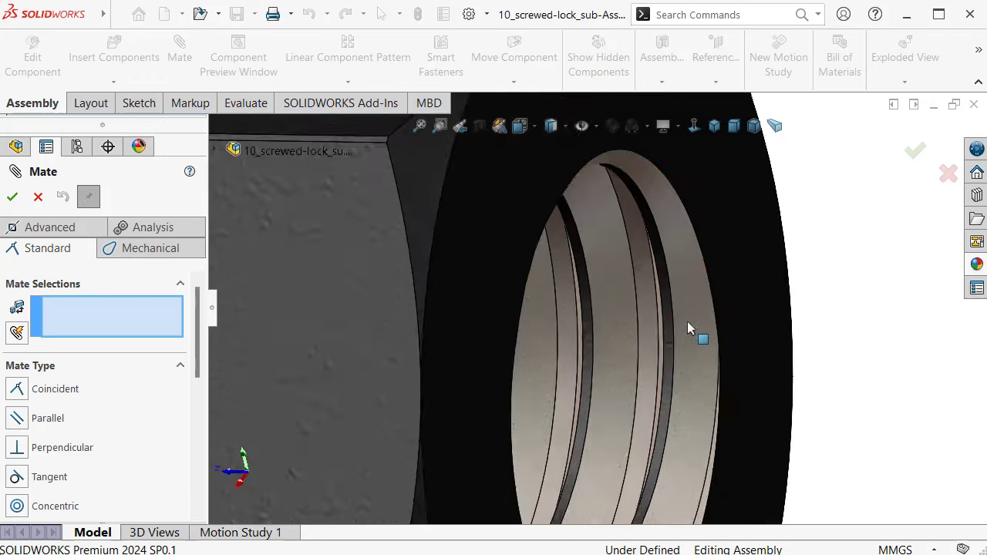
scroll(674, 320, "down", 2)
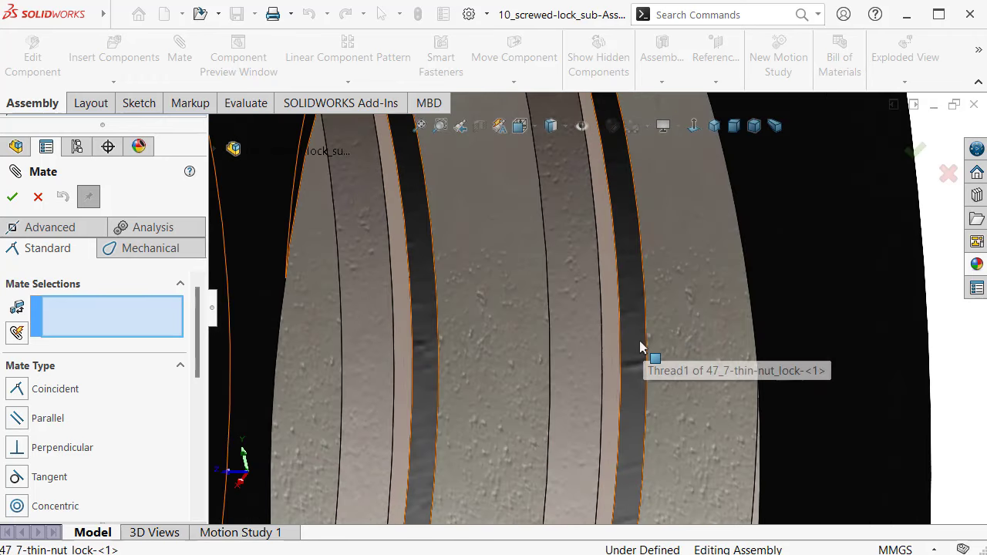
left_click(641, 345)
scroll(347, 335, "up", 5)
scroll(346, 335, "up", 3)
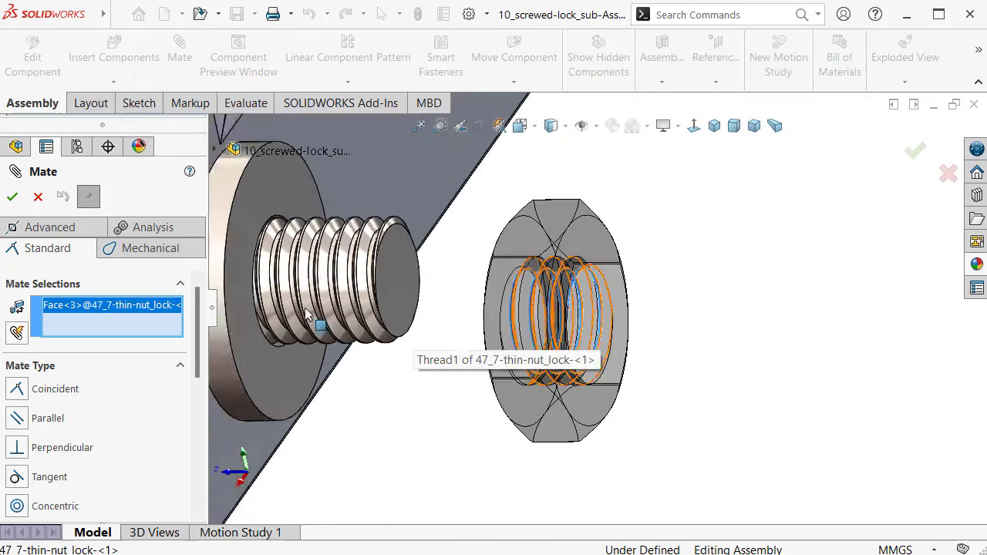
scroll(396, 269, "down", 3)
scroll(370, 202, "down", 3)
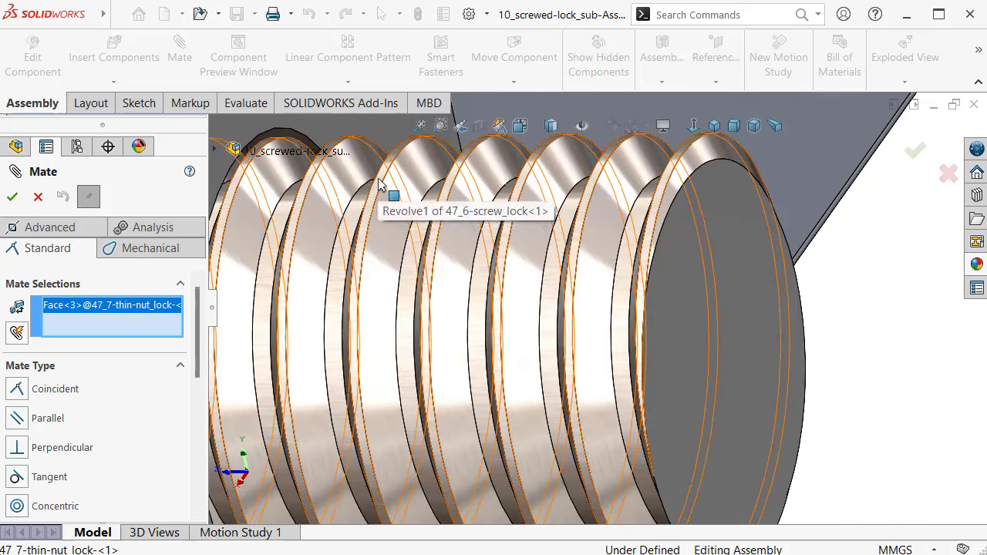
left_click(378, 188)
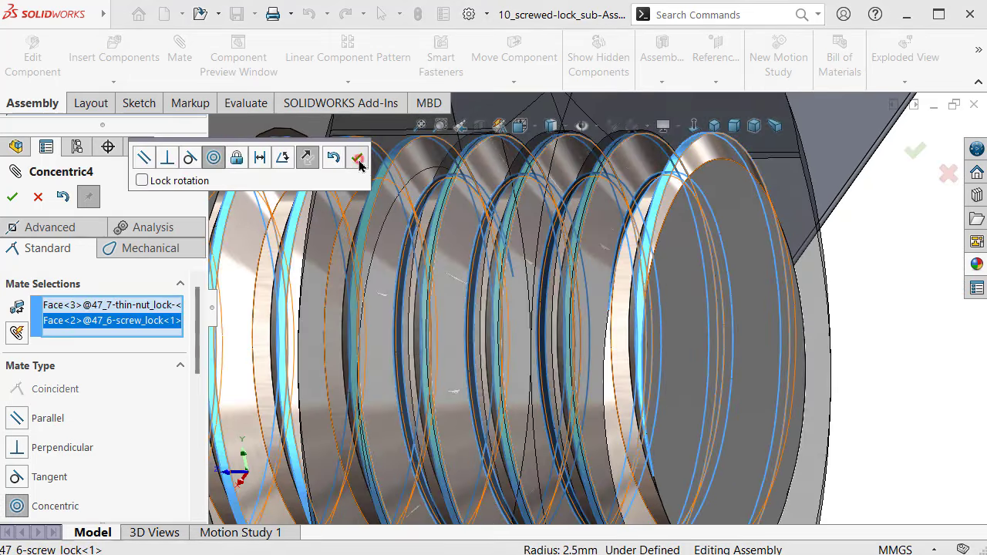
left_click(360, 164)
- Seat the nut's flat face against the washer with a Coincident mate
scroll(542, 242, "up", 2)
scroll(463, 205, "down", 5)
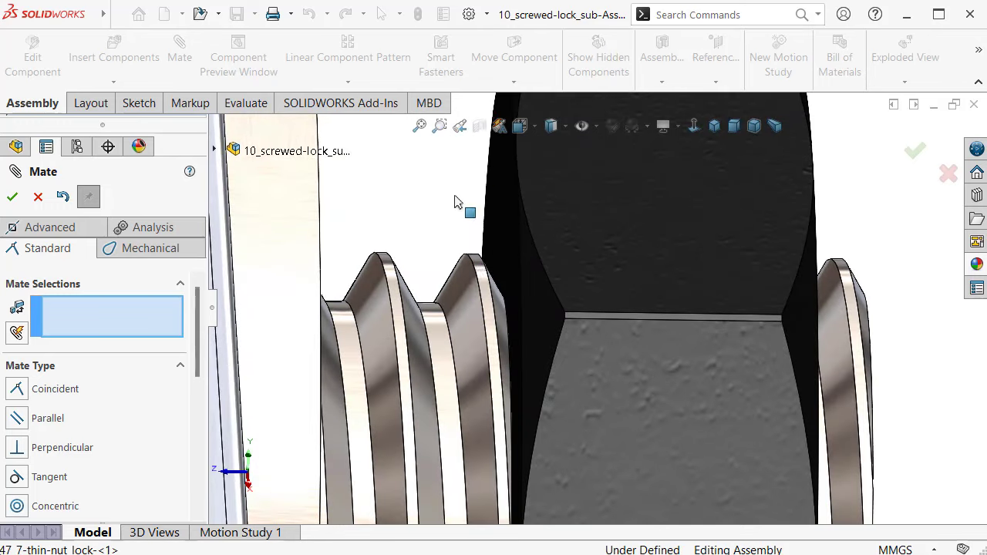
scroll(463, 205, "down", 3)
mouse_move(463, 205)
middle_mouse_down()
mouse_move(529, 243)
mouse_move(507, 250)
mouse_move(692, 249)
middle_mouse_up()
left_click(529, 243)
scroll(506, 249, "down", 3)
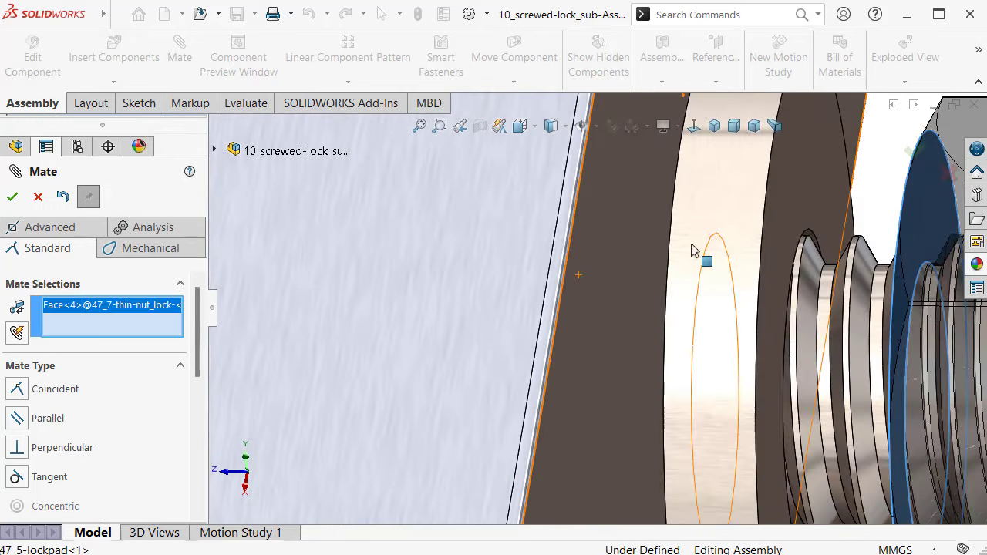
left_click(782, 199)
right_click(783, 198)
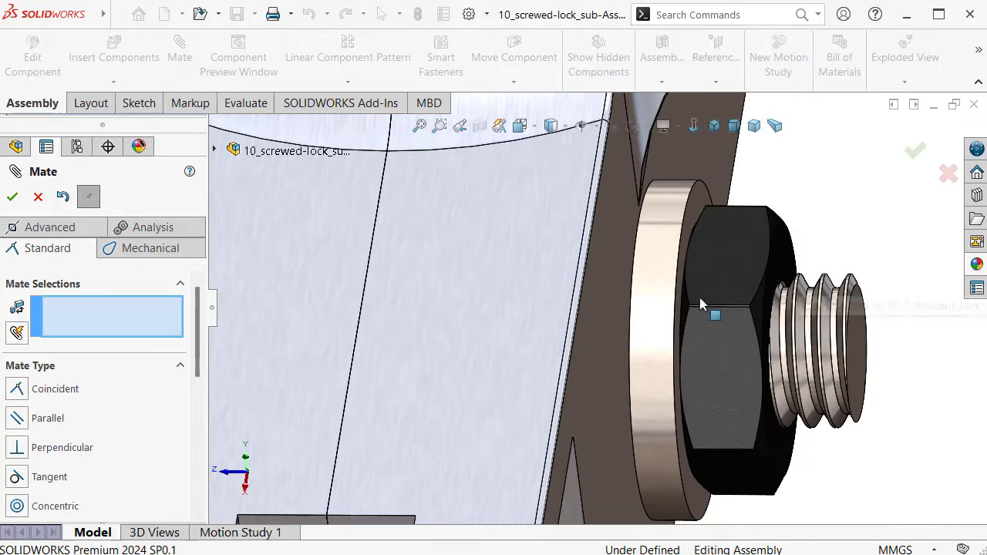
- Finish mating and make the 47_7-thin-nut_lock nut transparent
right_click(752, 362)
middle_click_drag(756, 376, 691, 308)
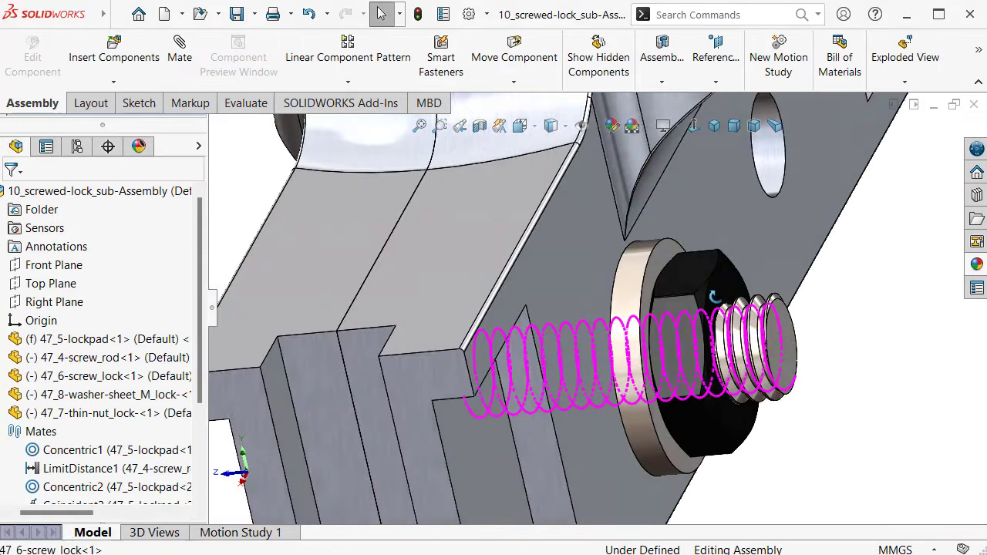
scroll(691, 308, "down", 5)
left_click(691, 308)
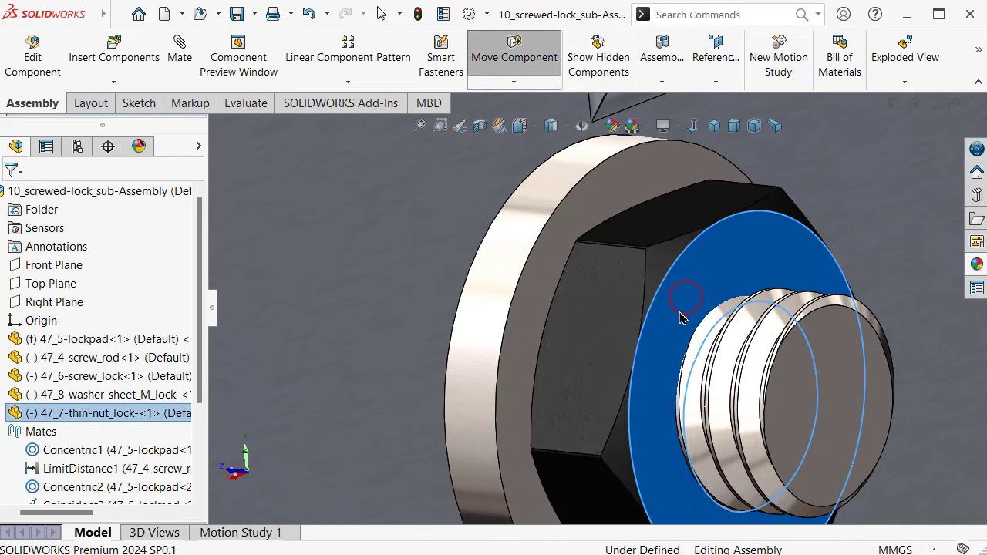
scroll(586, 294, "up", 3)
scroll(586, 293, "up", 2)
left_click(293, 143)
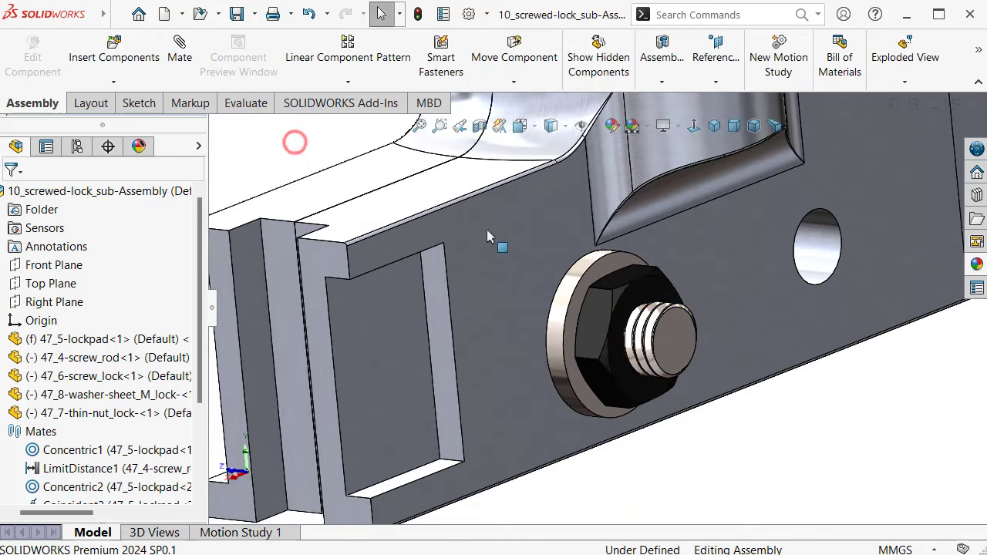
scroll(555, 259, "down", 2)
left_click(623, 291)
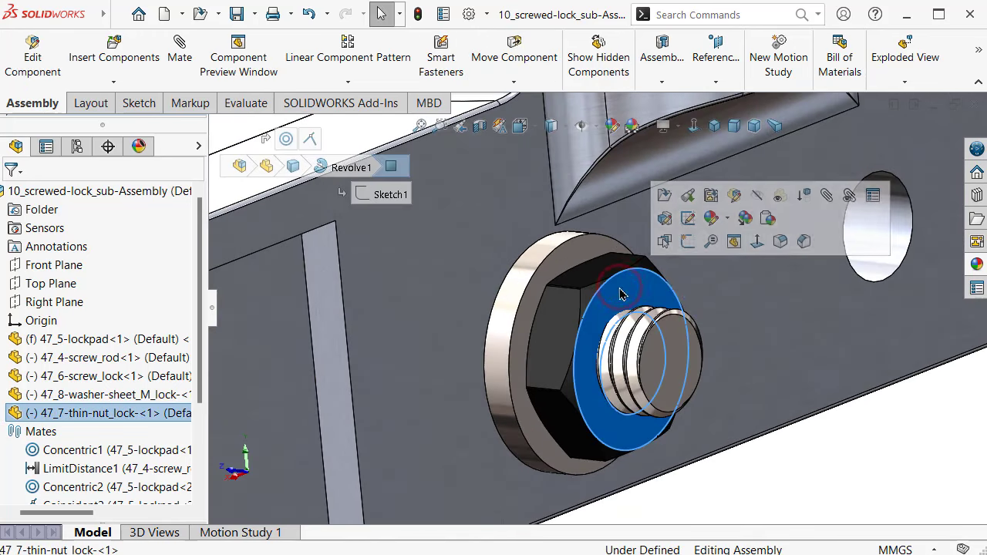
left_click(778, 201)
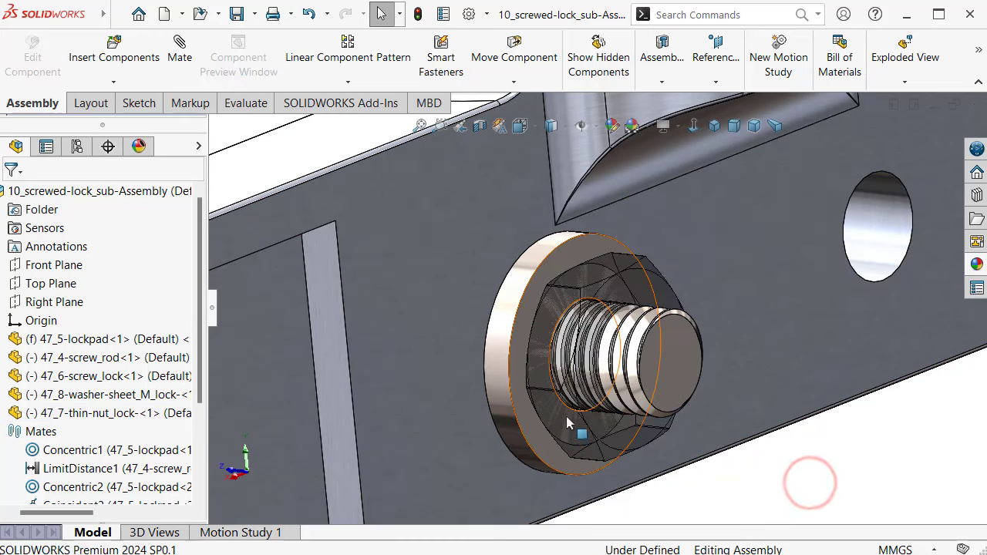
- Drag the thin nut along the screw_lock several times to confirm it stays seated against the washer
middle_click_drag(566, 363, 610, 383)
scroll(609, 383, "down", 2)
scroll(609, 383, "down", 2)
scroll(609, 383, "down", 3)
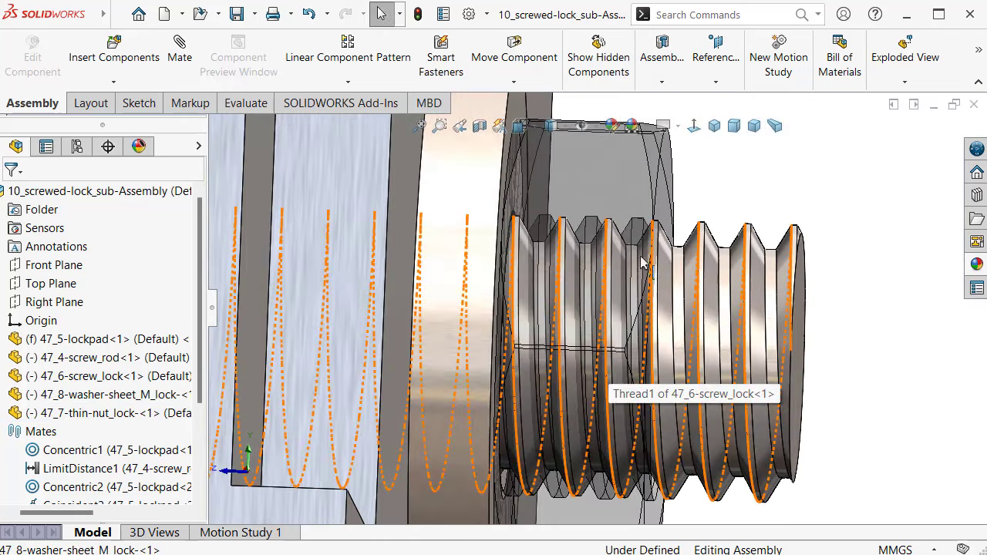
left_click_drag(628, 196, 629, 123)
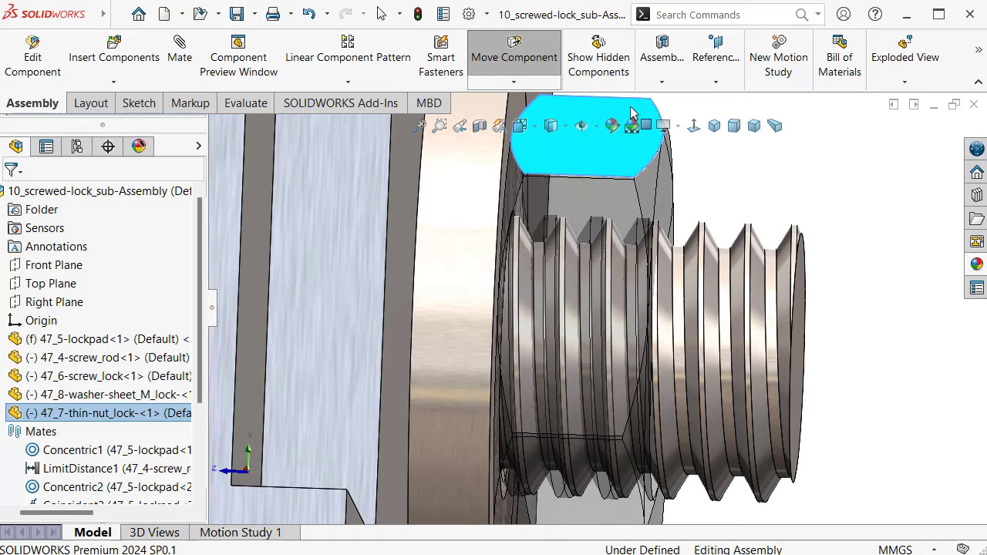
left_click(826, 188)
middle_click_drag(826, 188, 621, 487)
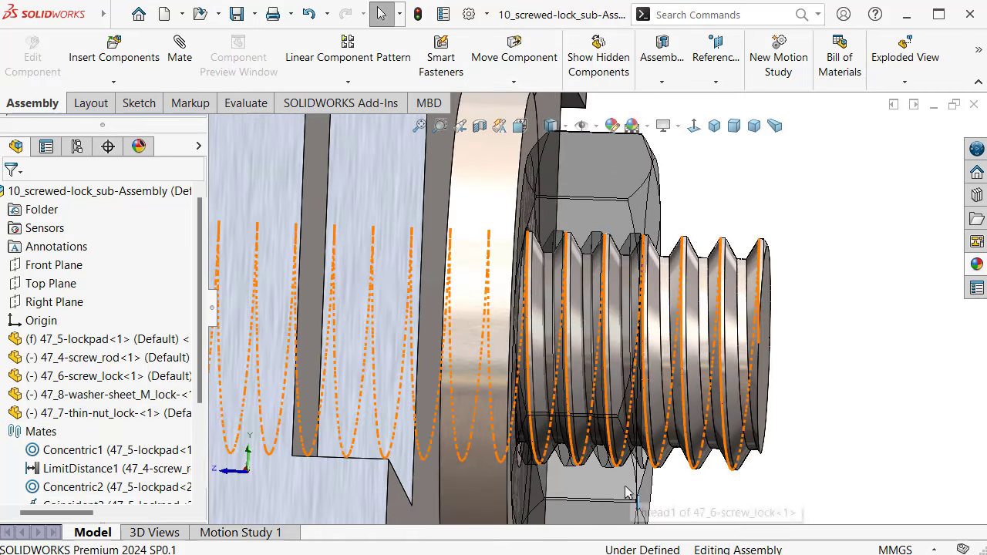
left_click(621, 487)
left_click_drag(620, 487, 613, 324)
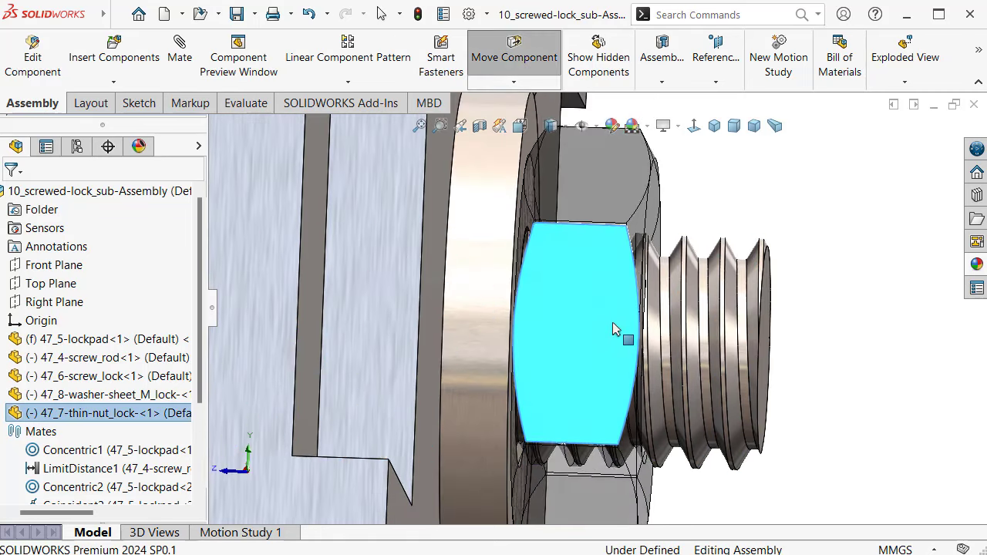
left_click(804, 188)
middle_click_drag(804, 187, 667, 451)
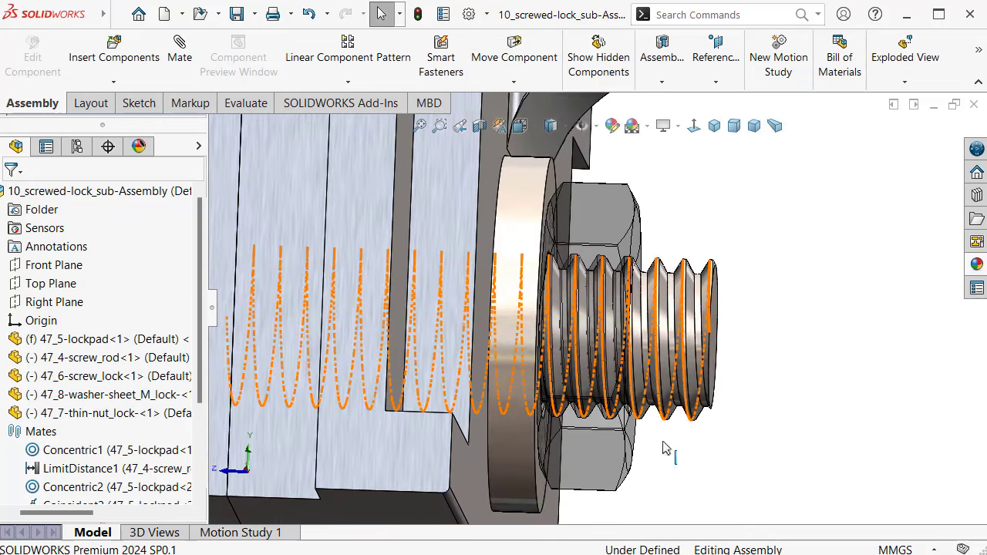
left_click(607, 463)
left_click_drag(607, 463, 607, 420)
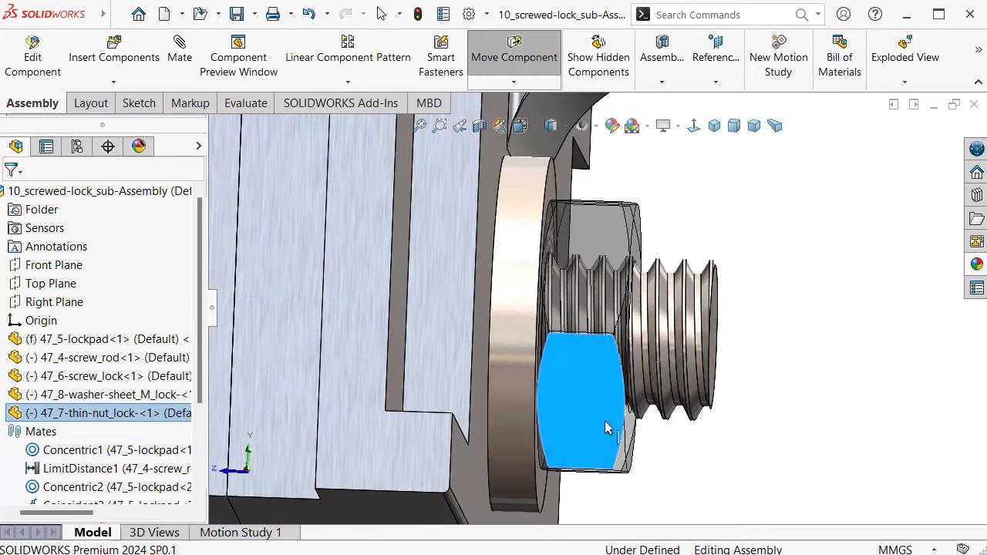
- Fit the model and orbit to a side view of the lock body and nut
left_click(809, 286)
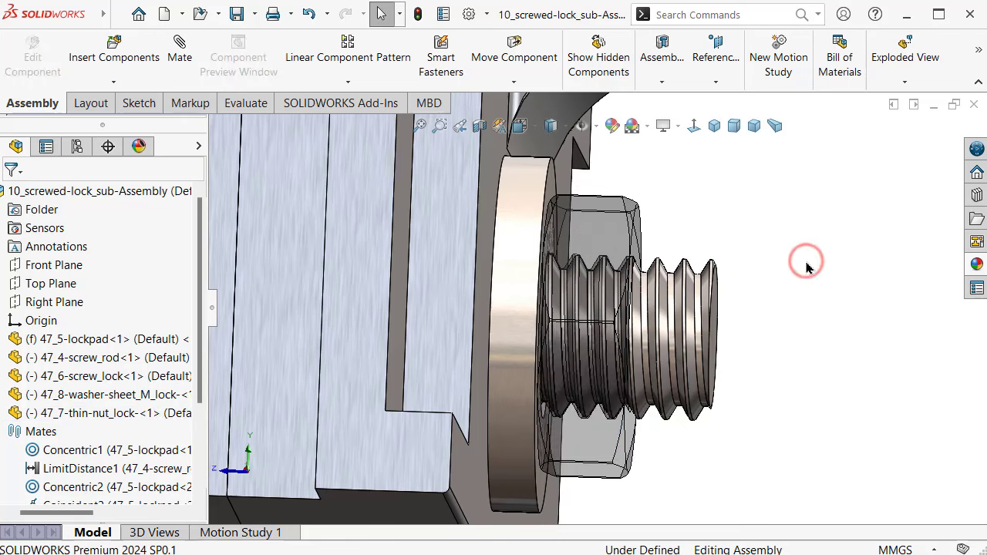
middle_click_drag(809, 286, 427, 275)
key("f")
middle_click_drag(665, 265, 613, 322)
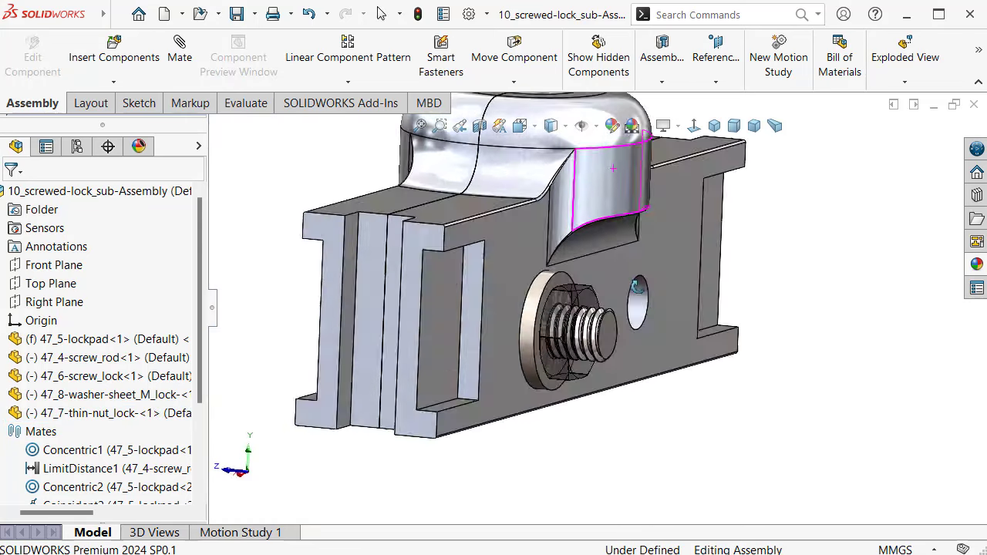
scroll(613, 322, "down", 3)
scroll(622, 308, "down", 2)
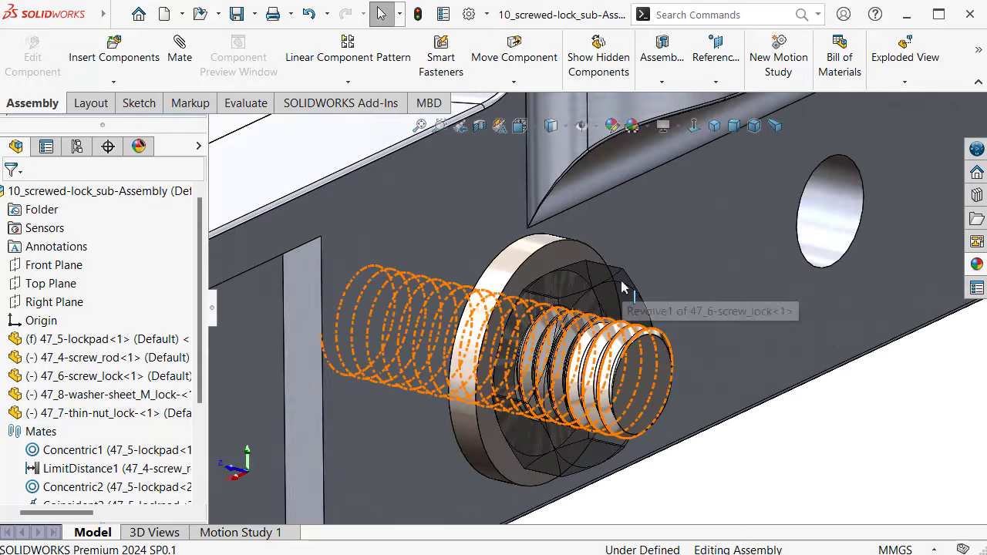
scroll(644, 291, "down", 2)
middle_click_drag(644, 292, 701, 262)
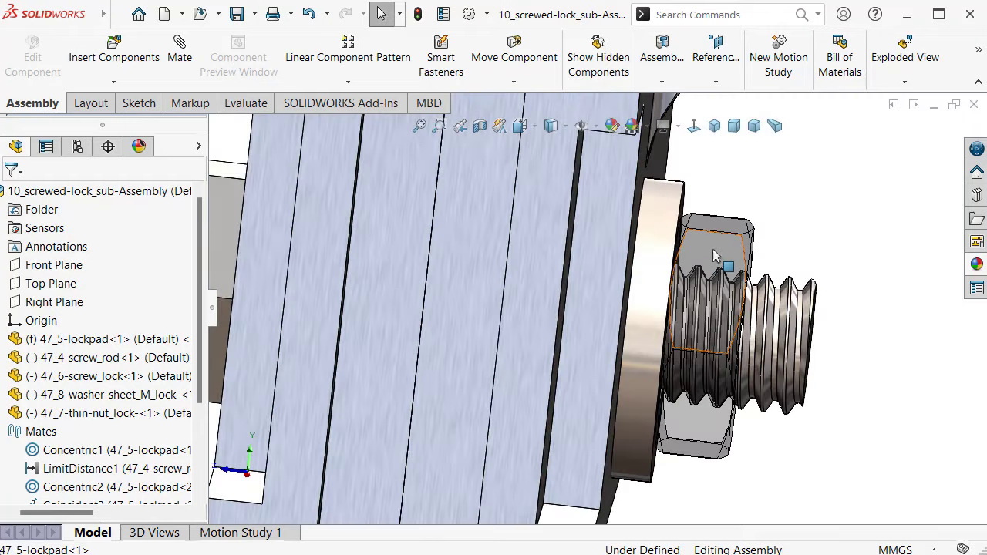
- Turn the thin nut's transparency off so it shows solid again
left_click(713, 255)
left_click(880, 158)
left_click(826, 209)
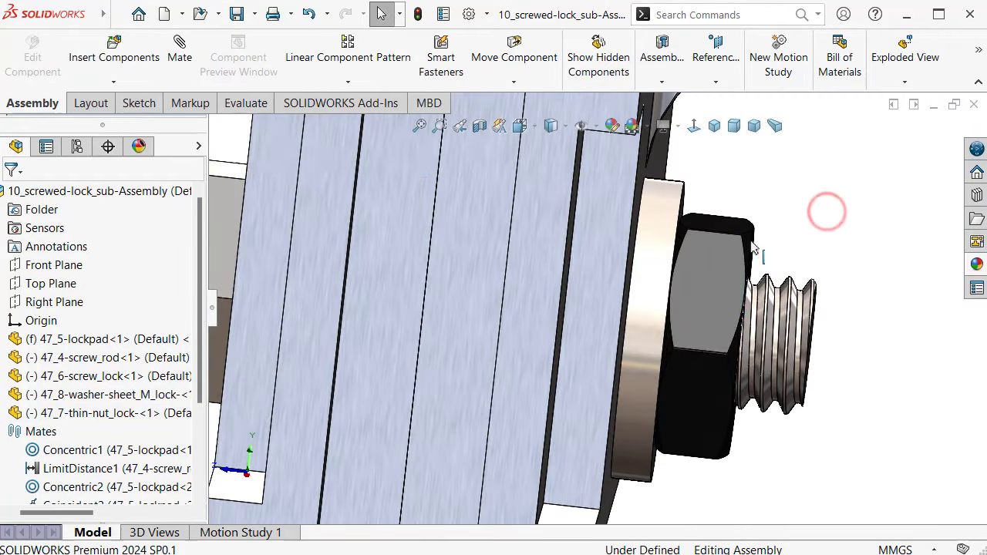
middle_click_drag(826, 209, 715, 270)
scroll(740, 254, "down", 2)
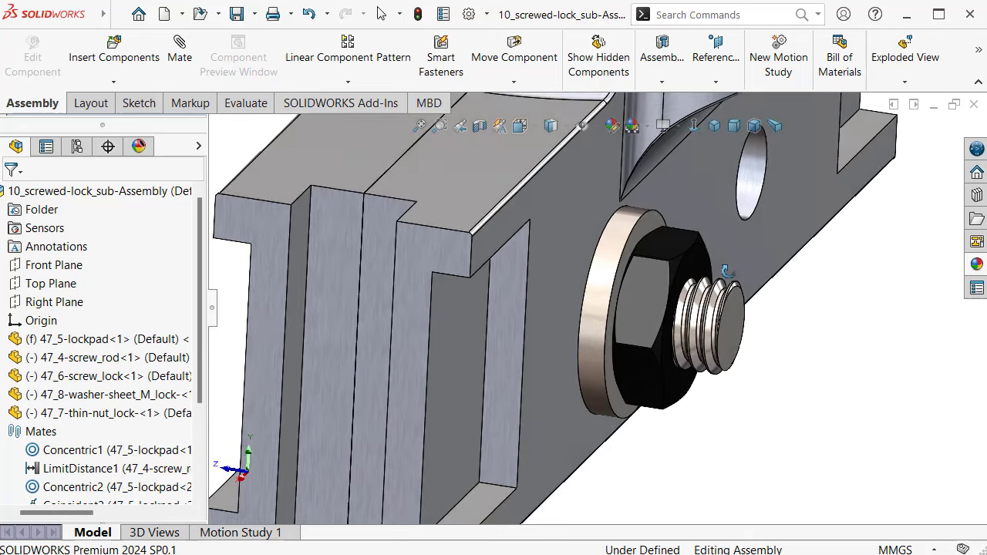
scroll(715, 269, "up", 3)
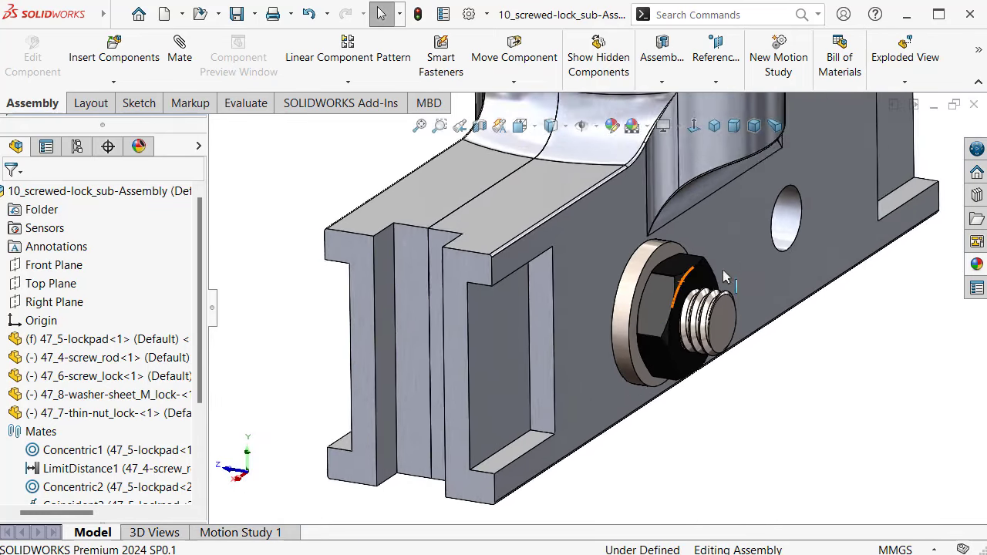
middle_click_drag(722, 270, 732, 248)
- Measure 28 mm from the washer's axis to the lockpad's smaller hole, then close Measure
left_click(244, 106)
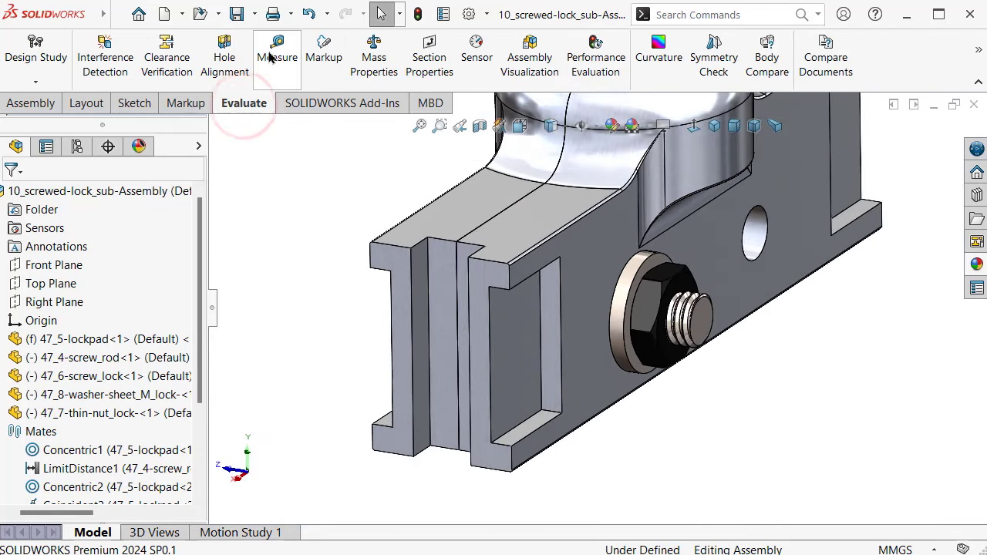
left_click(275, 54)
left_click(629, 289)
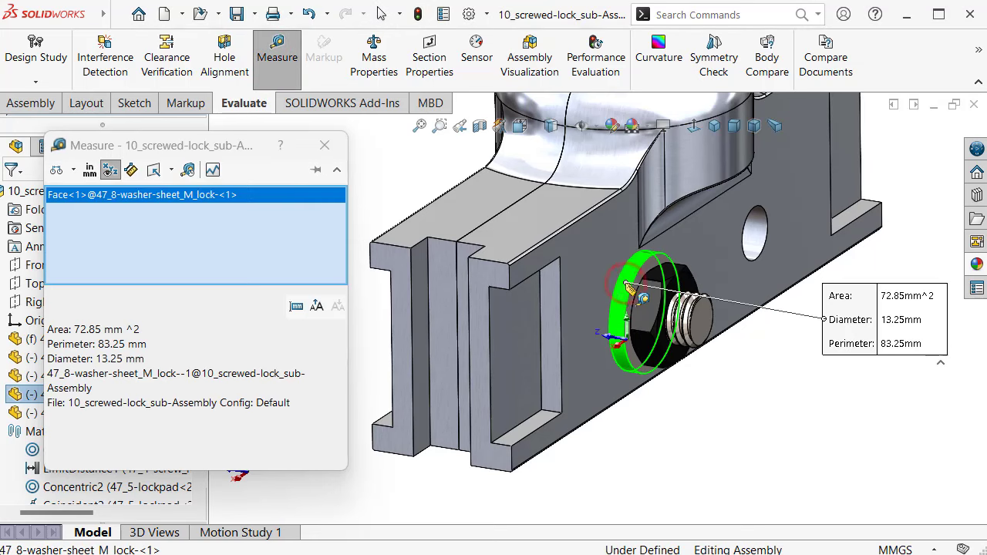
left_click(755, 235)
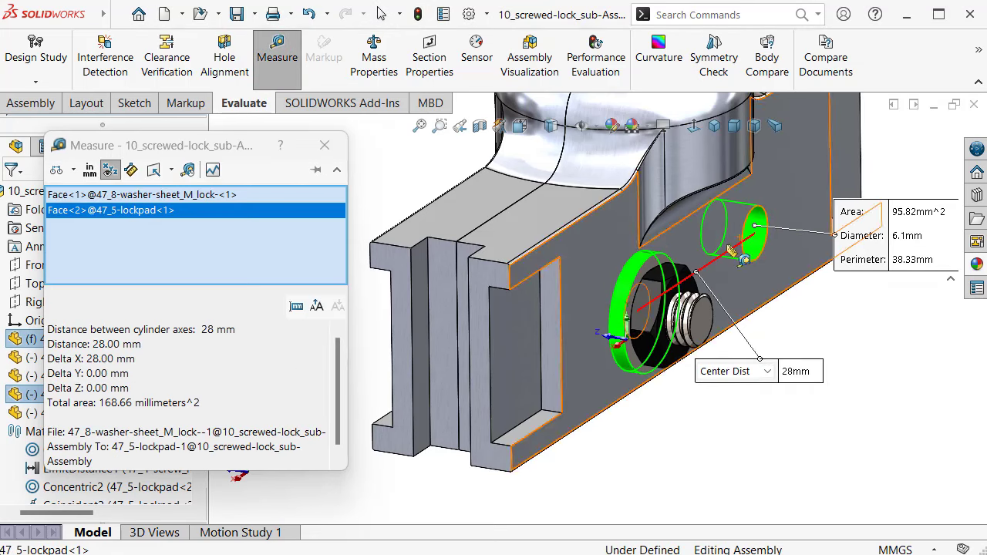
left_click(324, 146)
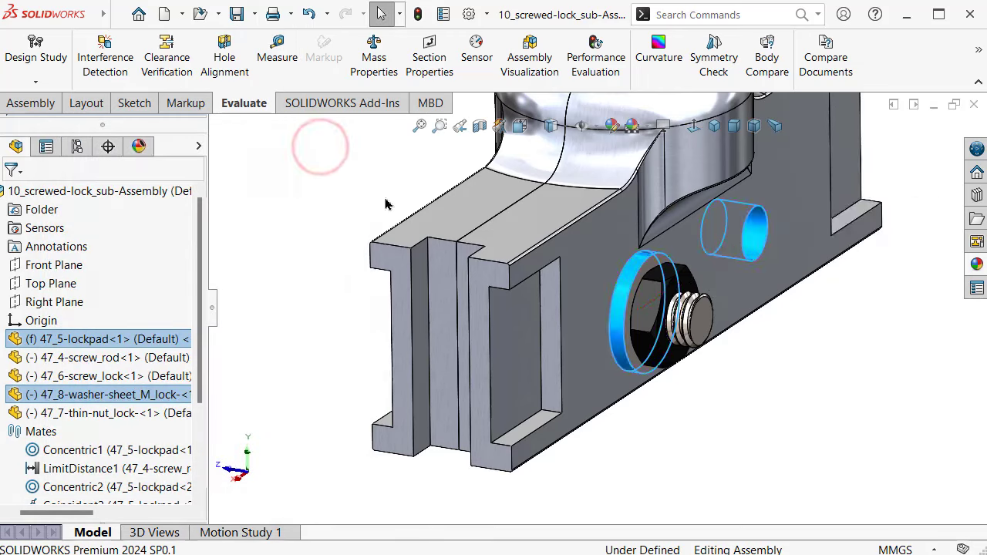
left_click(348, 217)
middle_click_drag(355, 238, 414, 229)
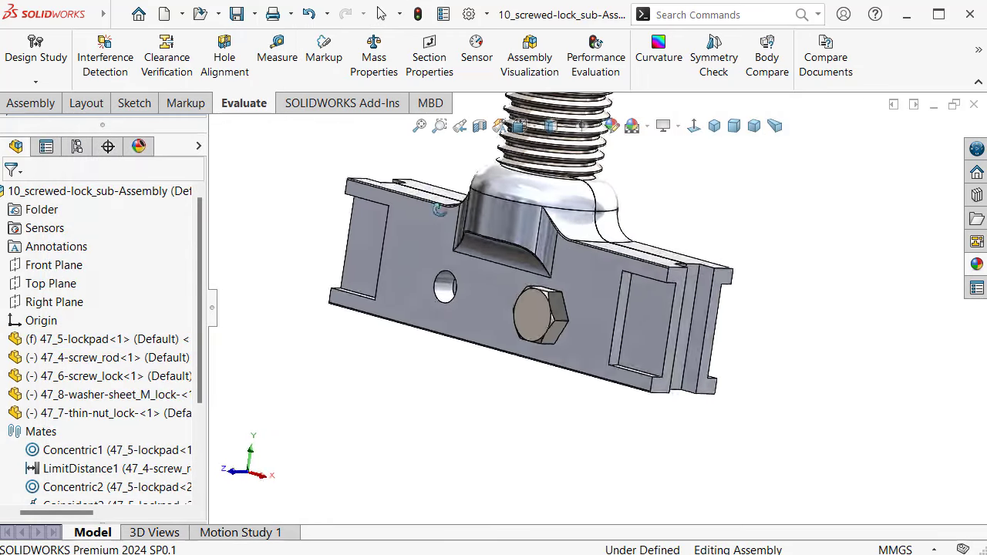
- Start a Linear Component Pattern along the lockpad's lower edge with 28 mm spacing
left_click(48, 106)
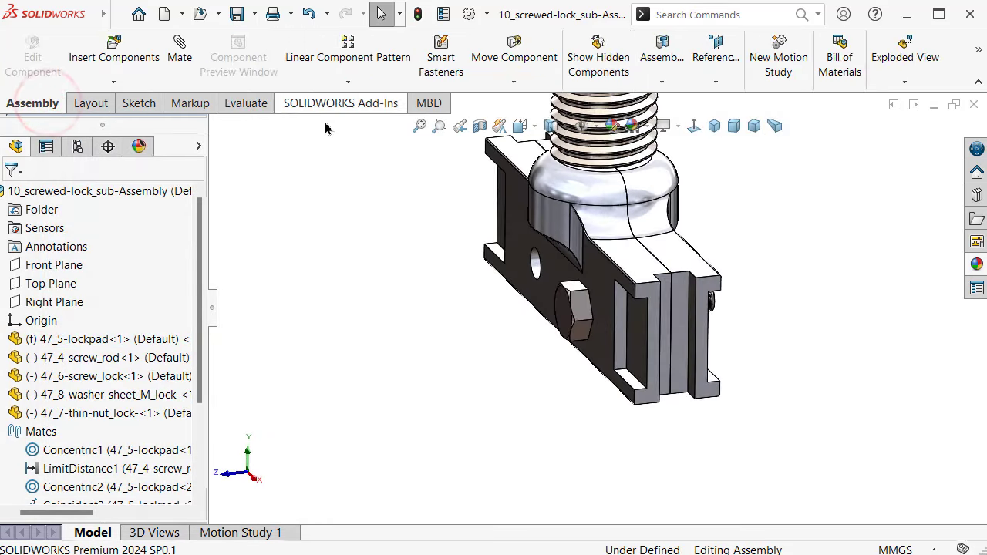
left_click(358, 80)
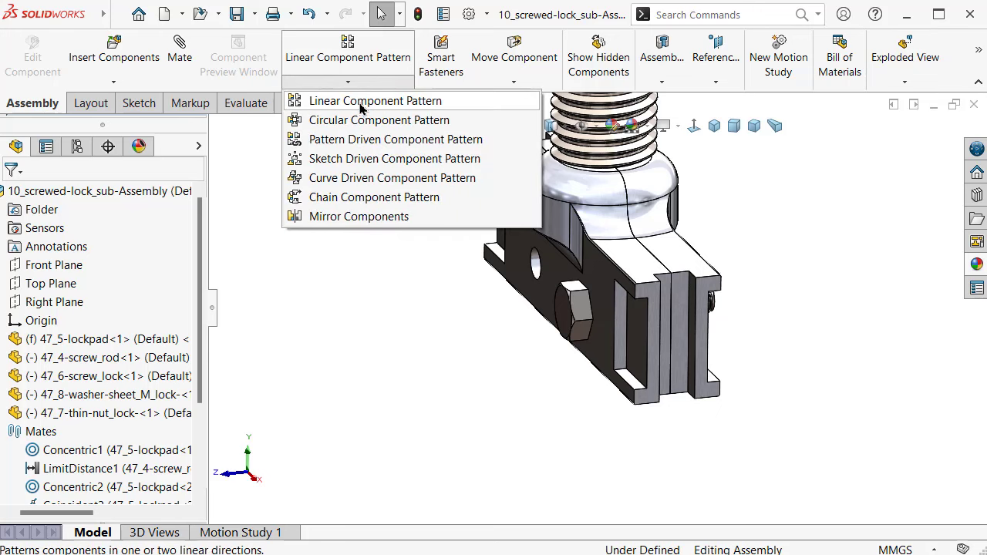
left_click(308, 101)
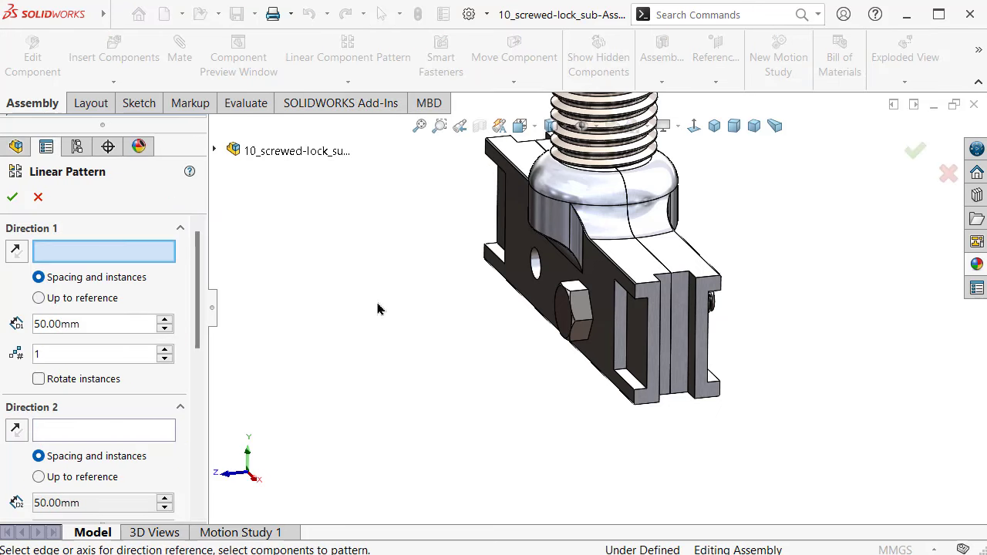
middle_click_drag(378, 308, 489, 271)
scroll(690, 291, "down", 3)
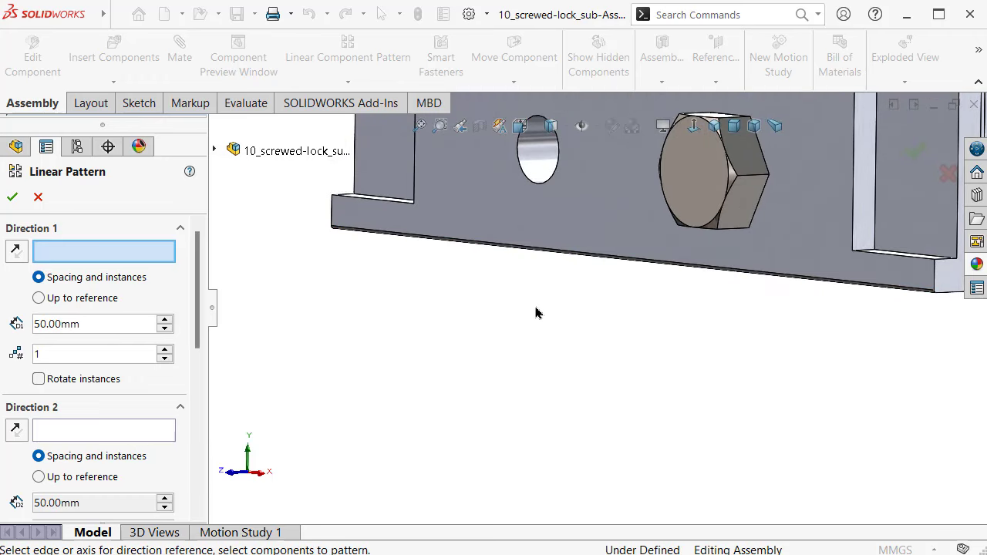
middle_click_drag(535, 313, 340, 470)
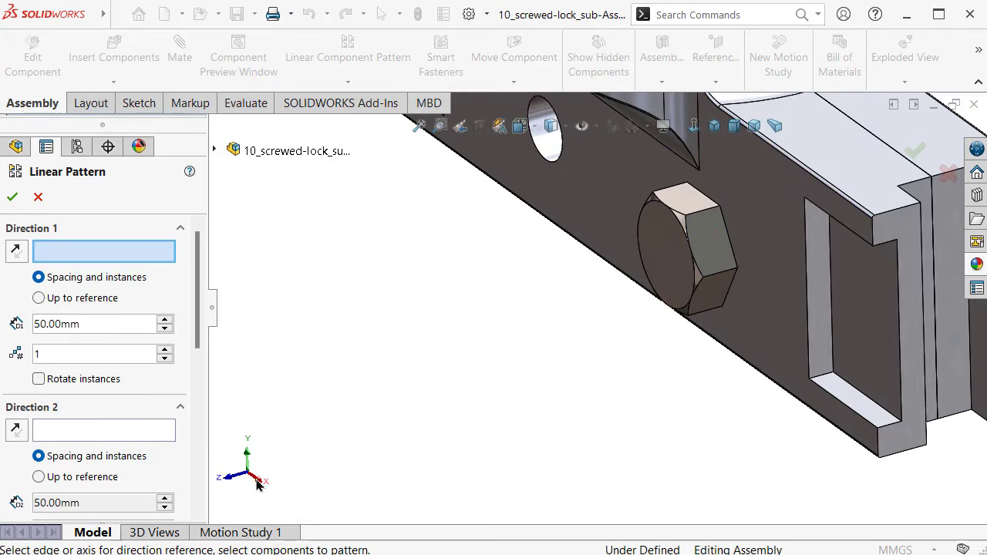
middle_click_drag(694, 343, 687, 331)
scroll(687, 336, "down", 2)
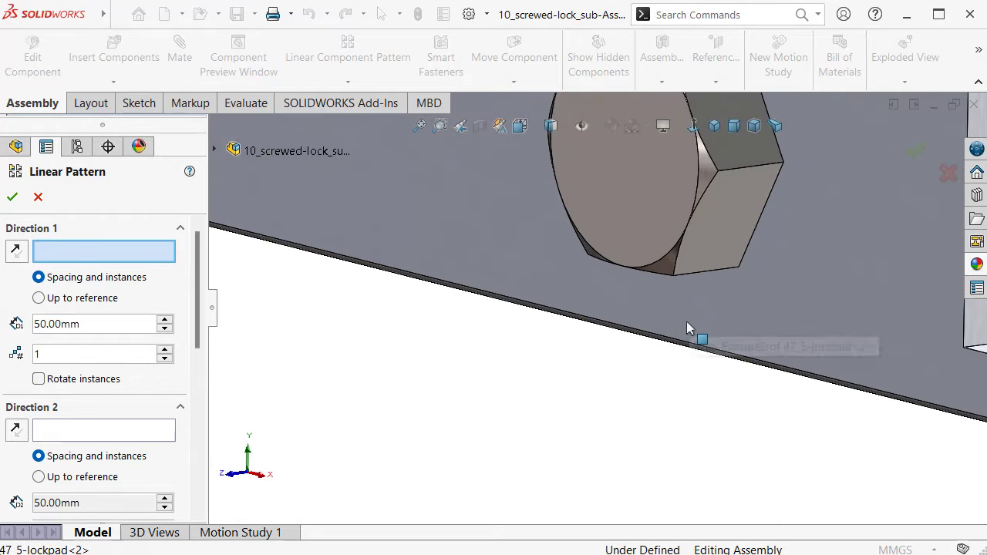
scroll(679, 344, "down", 2)
left_click(674, 343)
type("28")
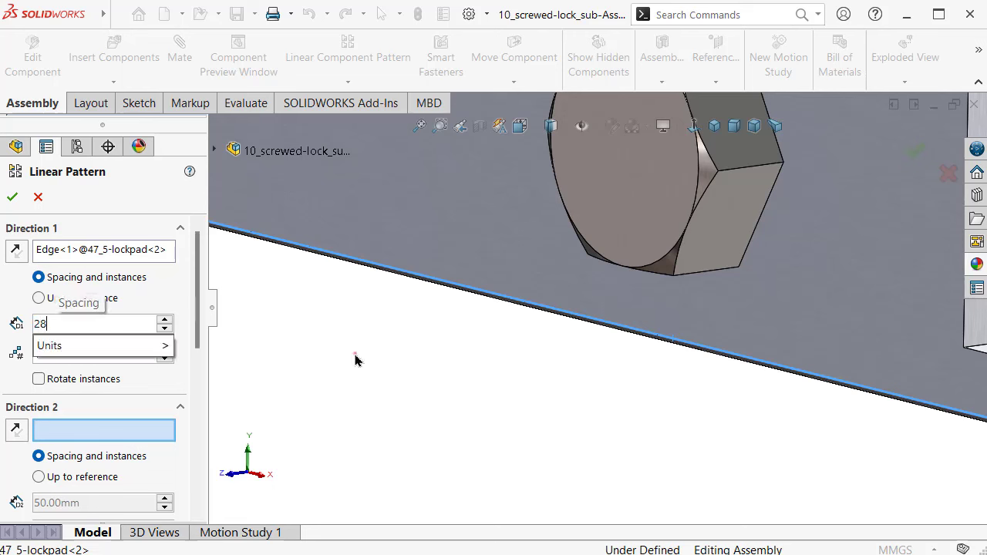
left_click(354, 355)
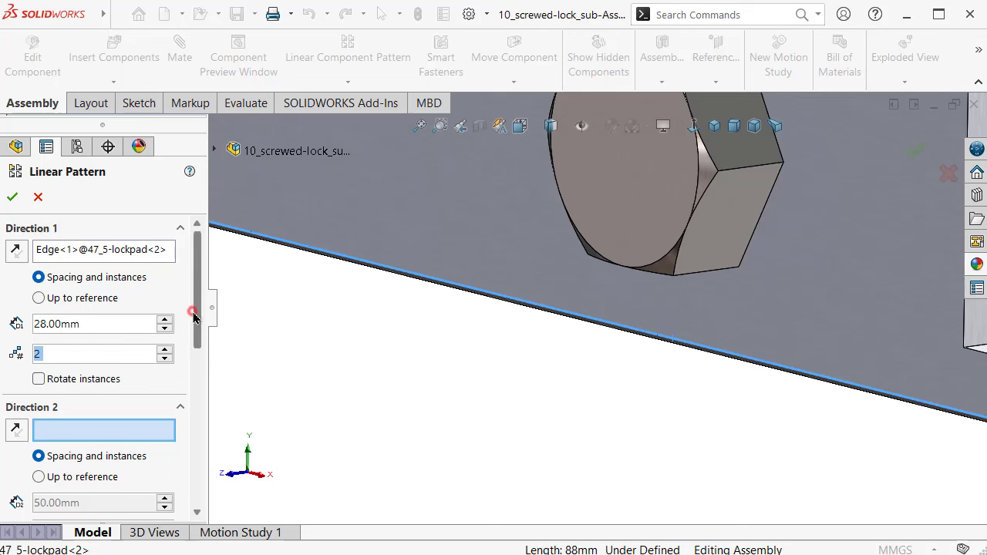
- Pattern the screw_lock, washer and thin nut into 2 instances, flipping direction, and accept
left_click_drag(195, 317, 197, 400)
left_click(147, 393)
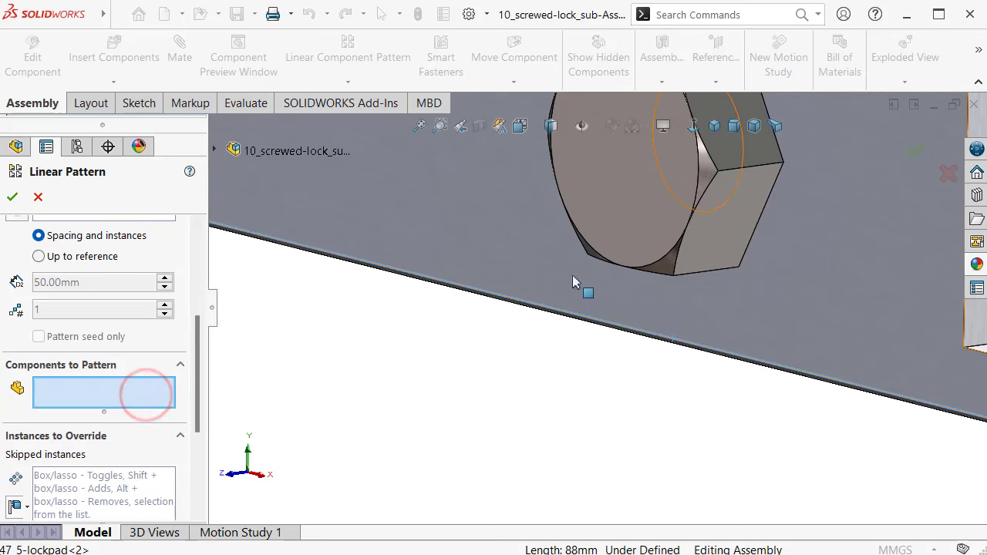
scroll(573, 282, "up", 3)
left_click(621, 244)
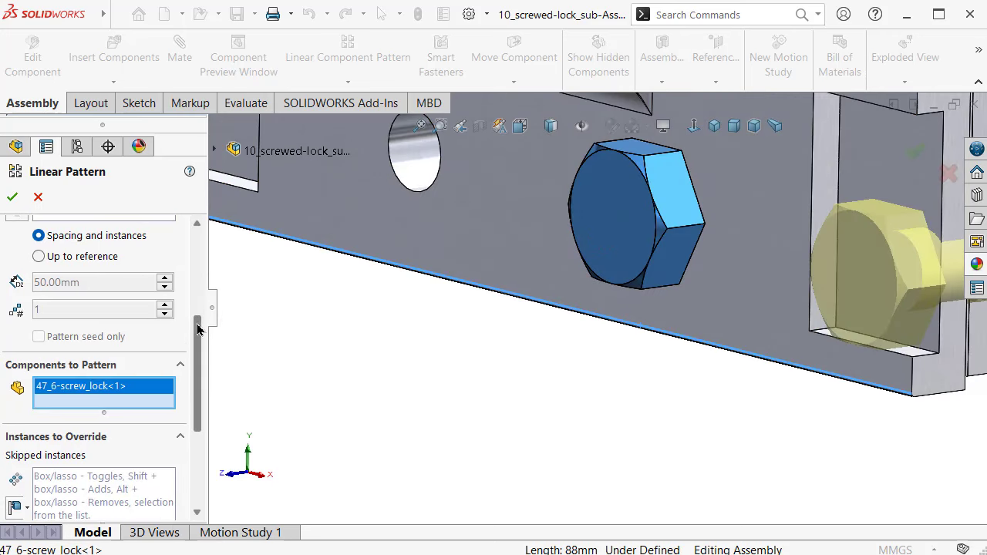
left_click_drag(197, 329, 198, 270)
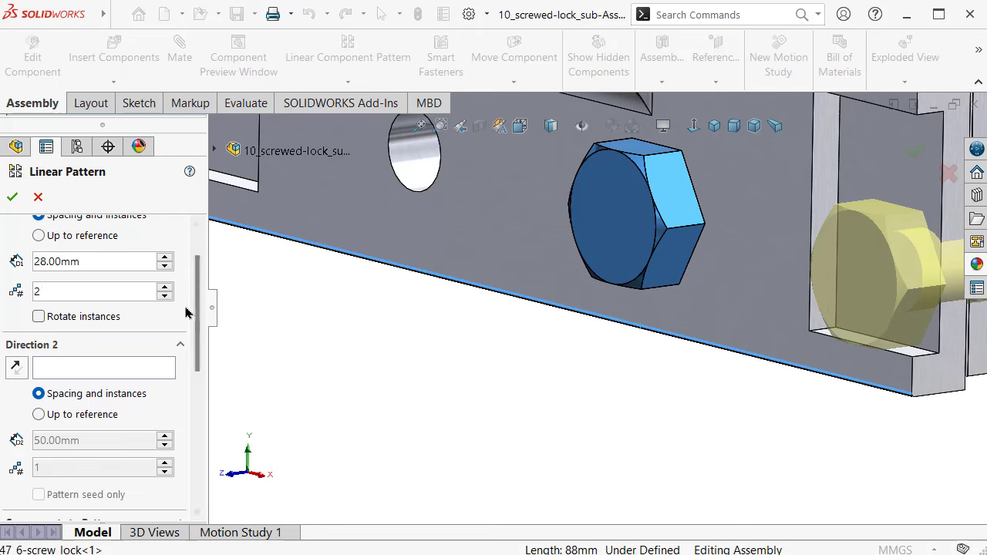
left_click_drag(197, 308, 197, 286)
left_click(17, 251)
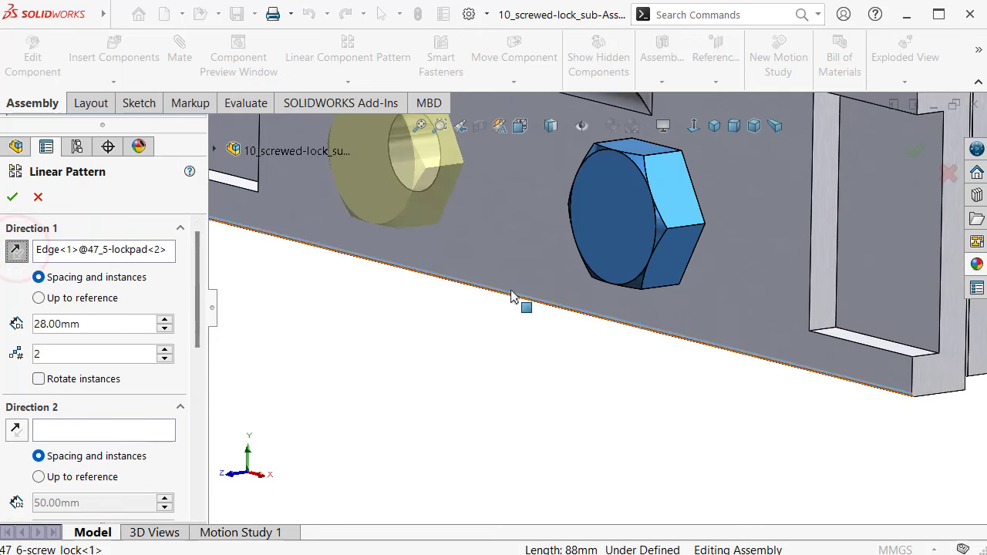
middle_click_drag(513, 293, 588, 312)
scroll(588, 312, "down", 1)
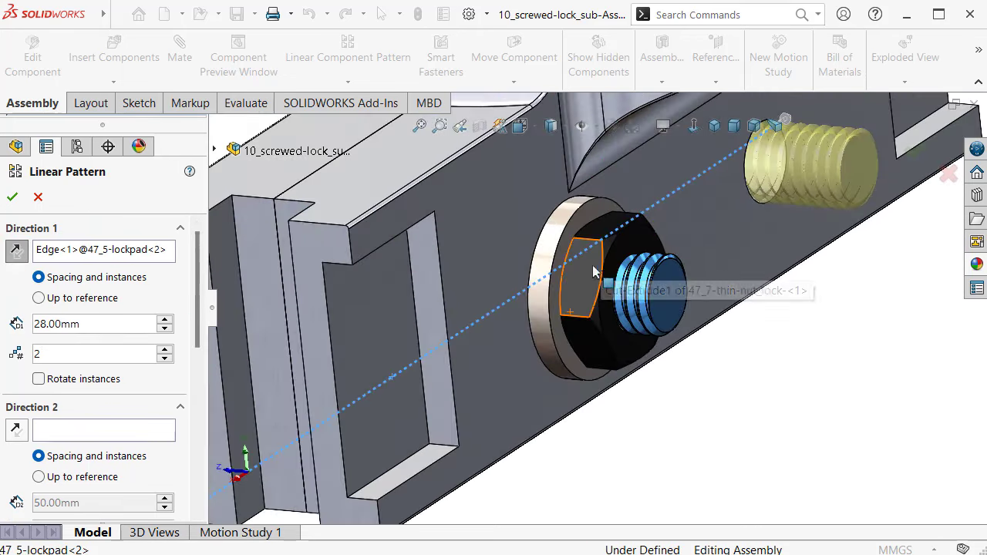
left_click(567, 234)
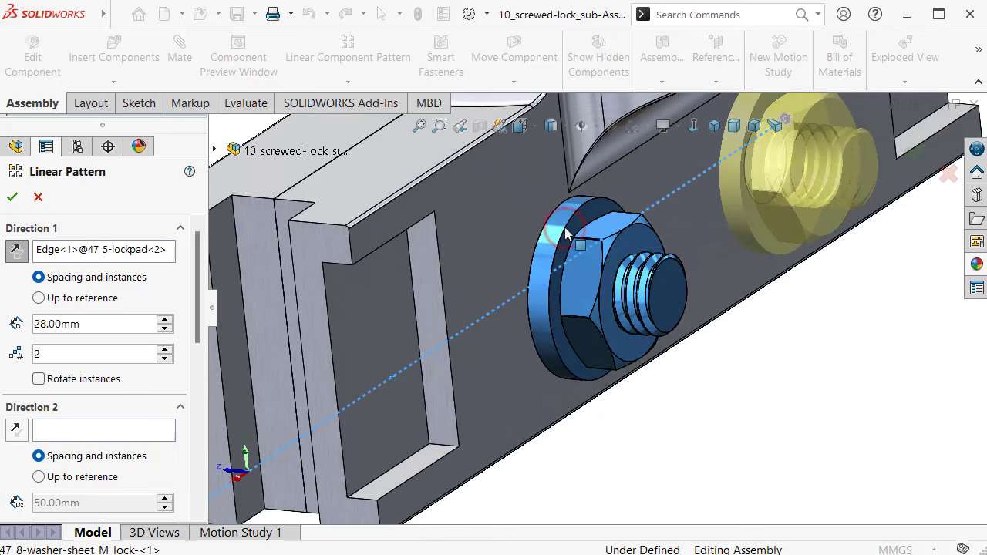
key("Return")
mouse_move(578, 236)
middle_mouse_down()
mouse_move(760, 348)
mouse_move(624, 324)
mouse_move(547, 334)
mouse_move(652, 320)
mouse_move(716, 337)
mouse_move(725, 358)
middle_mouse_up()
left_click(758, 349)
- Make the lockpad transparent and orbit to inspect both bolts through it
key("f")
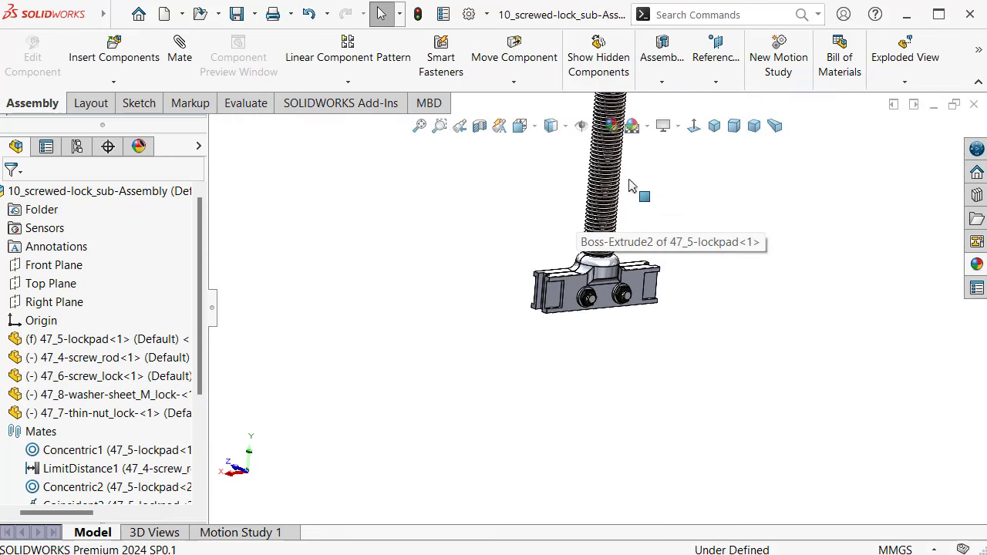
mouse_move(625, 185)
middle_mouse_down()
mouse_move(606, 172)
mouse_move(609, 184)
middle_mouse_up()
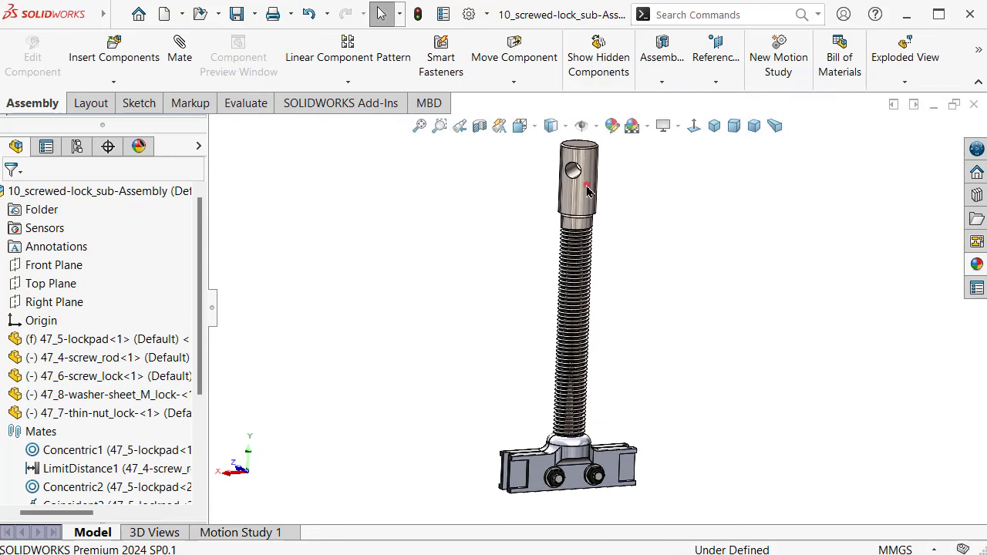
mouse_move(598, 181)
left_mouse_down()
mouse_move(601, 193)
mouse_move(541, 216)
left_mouse_up()
key("Escape")
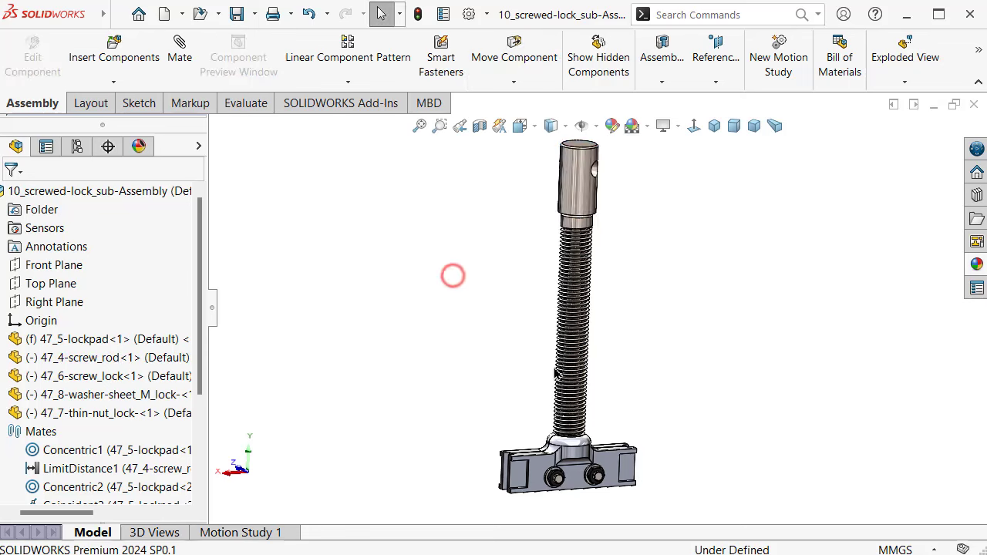
scroll(584, 440, "up", 4)
left_click(546, 441)
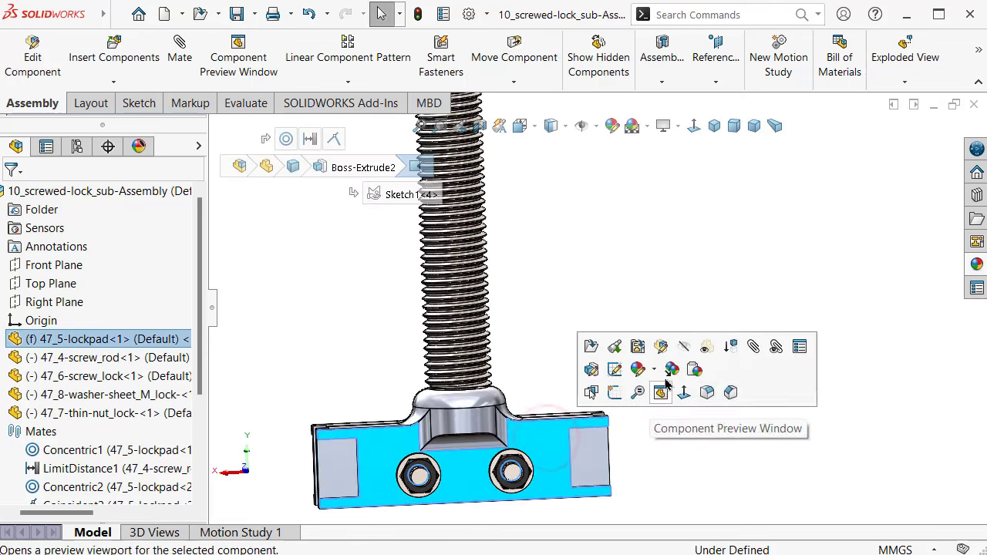
left_click(703, 352)
left_click(631, 348)
scroll(544, 460, "up", 4)
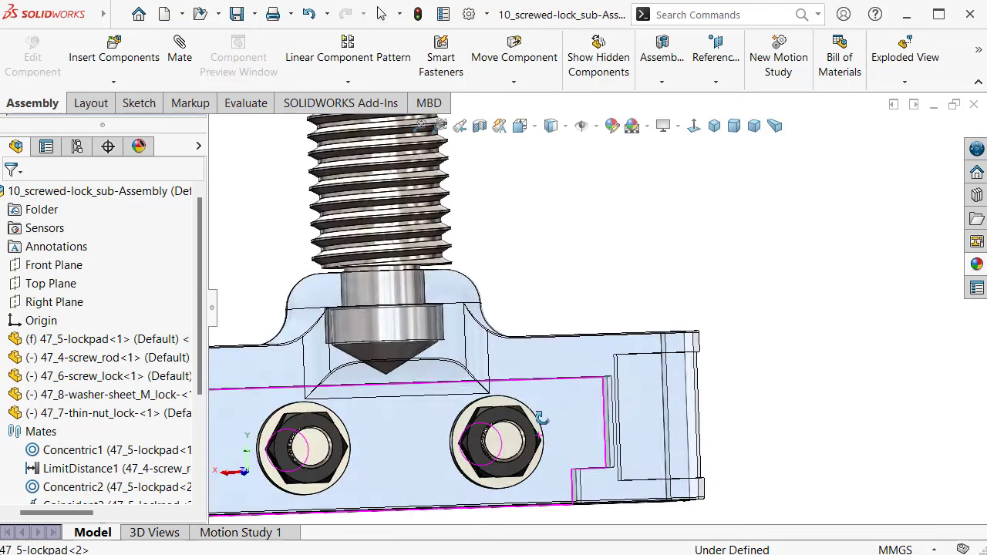
mouse_move(544, 460)
middle_mouse_down()
mouse_move(597, 417)
mouse_move(592, 426)
mouse_move(638, 418)
middle_mouse_up()
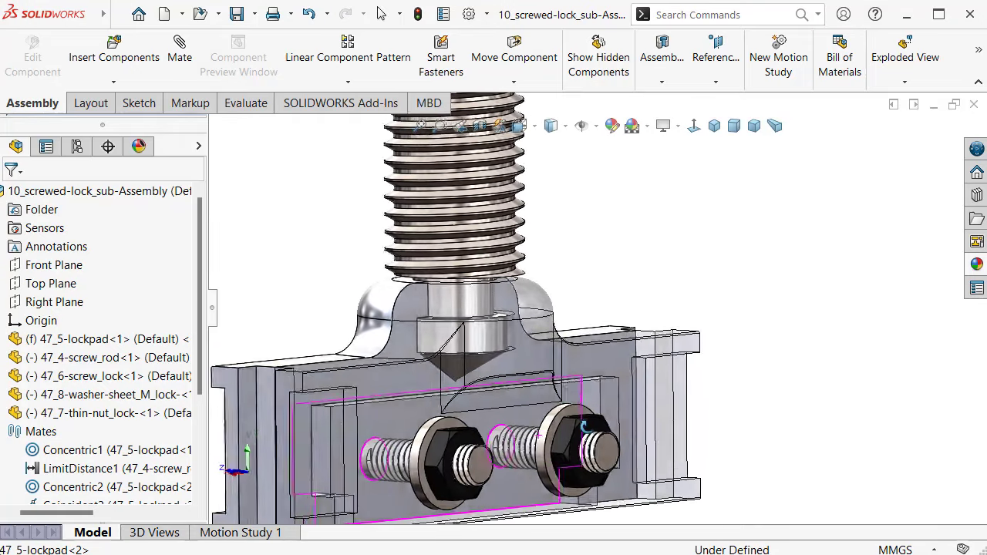
scroll(638, 419, "down", 2)
scroll(637, 419, "down", 2)
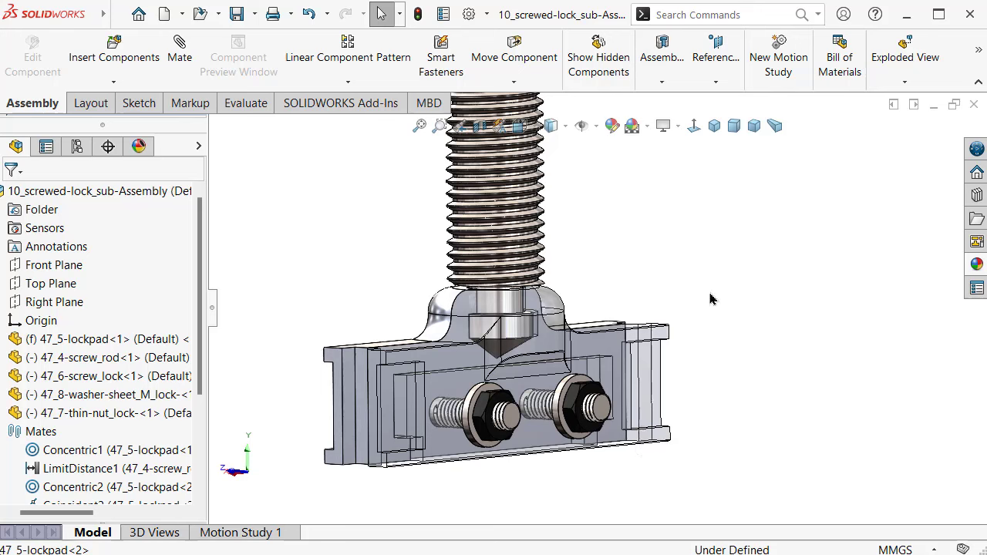
- Restore the lockpad to solid and show the assembly in isometric view
left_click(660, 336)
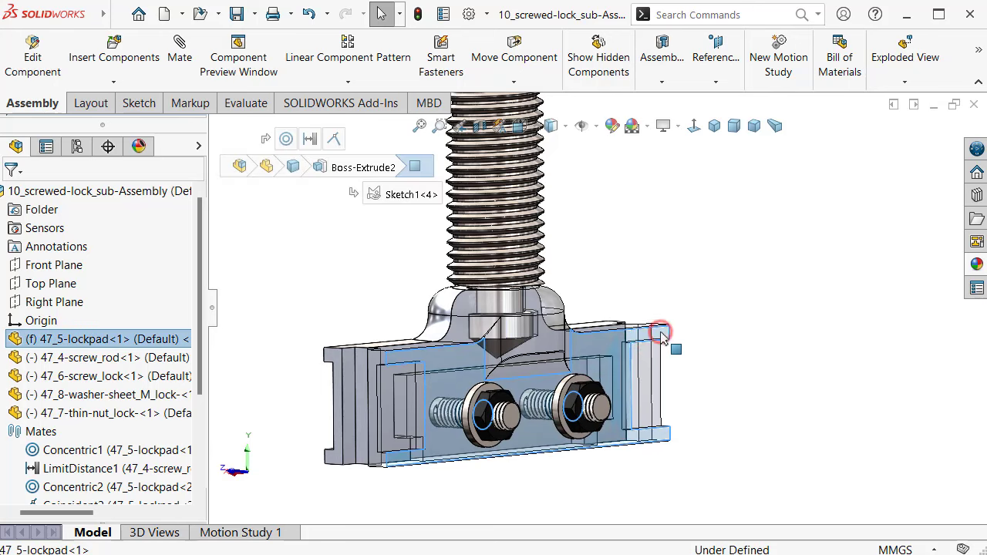
left_click(821, 240)
left_click(795, 245)
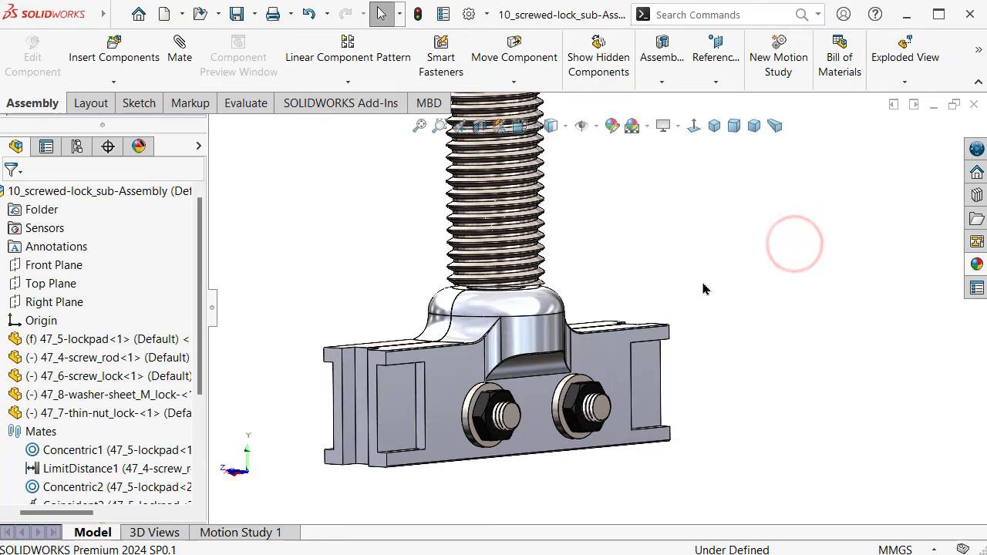
scroll(617, 232, "down", 3)
scroll(609, 178, "down", 3)
left_click(714, 126)
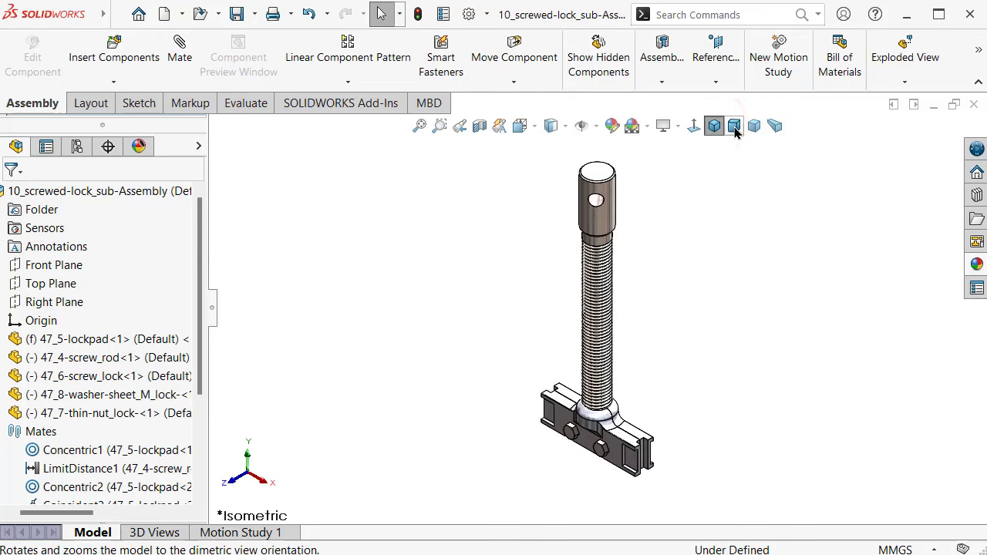
- Switch to dimetric perspective view, hide the FeatureManager tree and zoom in
left_click(734, 126)
left_click(773, 128)
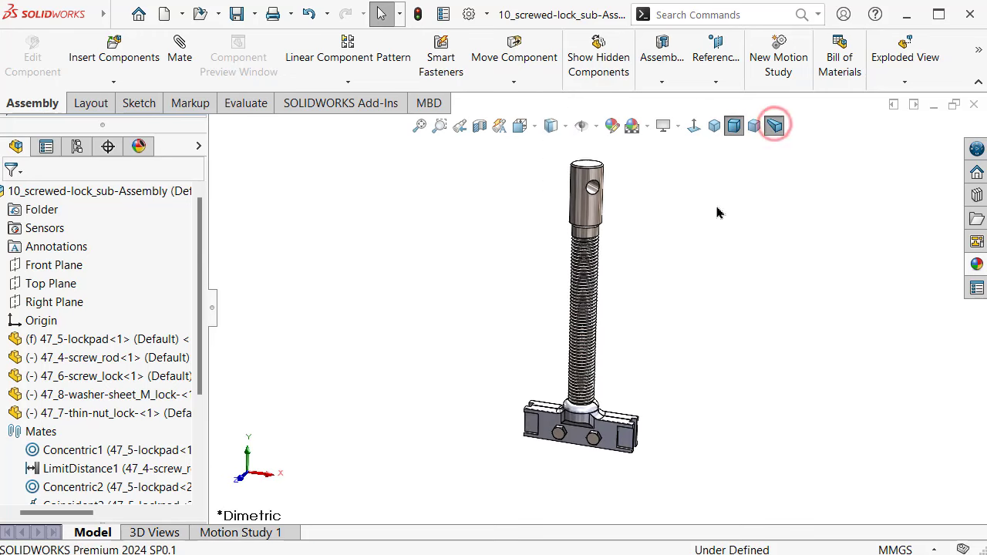
left_click(212, 308)
scroll(601, 293, "down", 2)
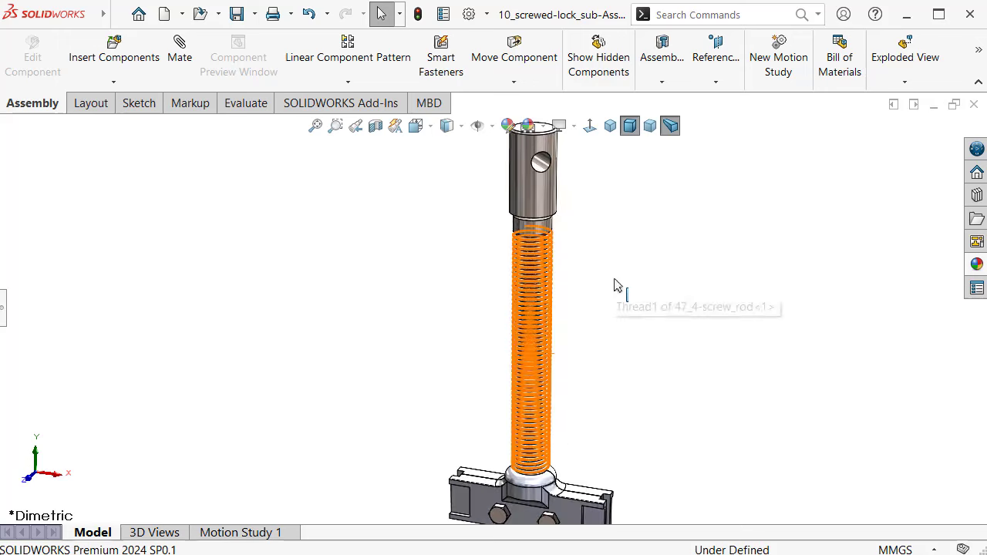